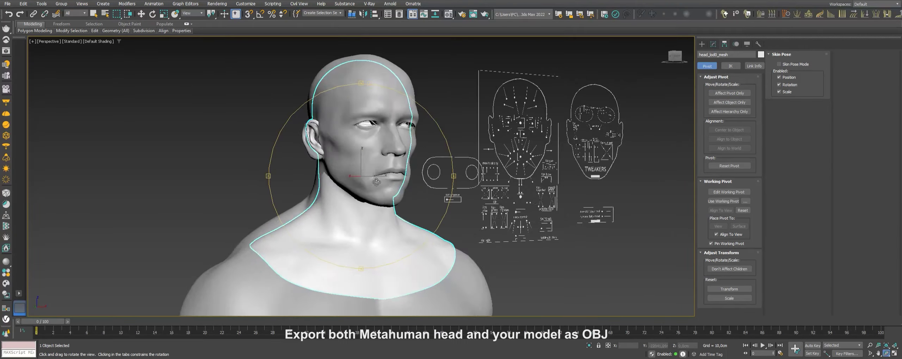
Step: Orbit the Perspective view so both head models sit side by side
{"action": "middle_click_drag", "start_coordinate": [352, 116], "coordinate": [284, 114], "text": "alt"}
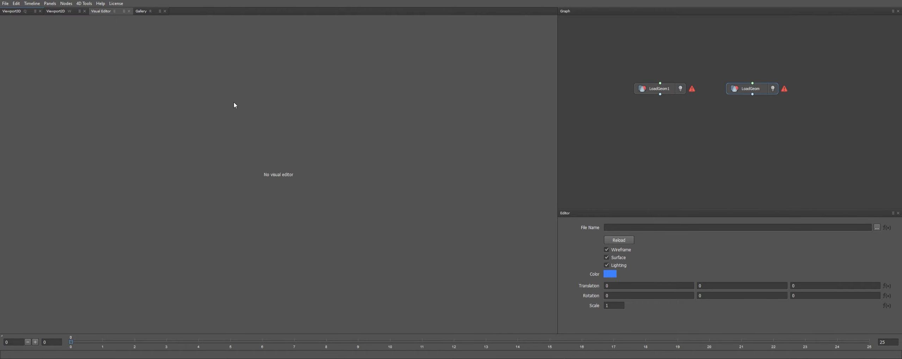
Step: Finish loading both head OBJs and add a SelectPolygons node for the first head
{"action": "left_click", "coordinate": [711, 170]}
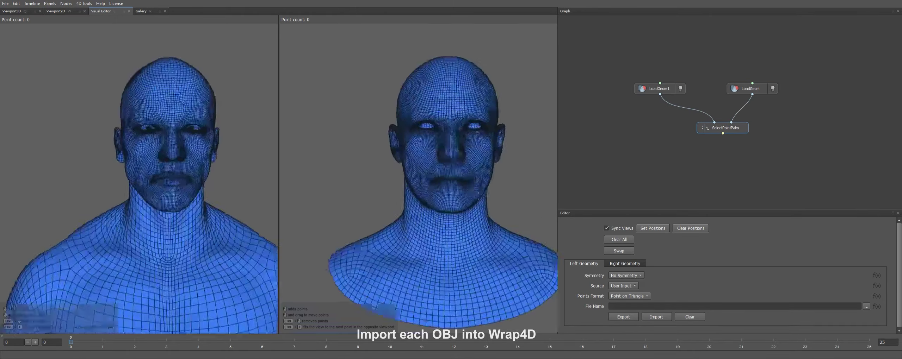
{"action": "left_click", "coordinate": [664, 142]}
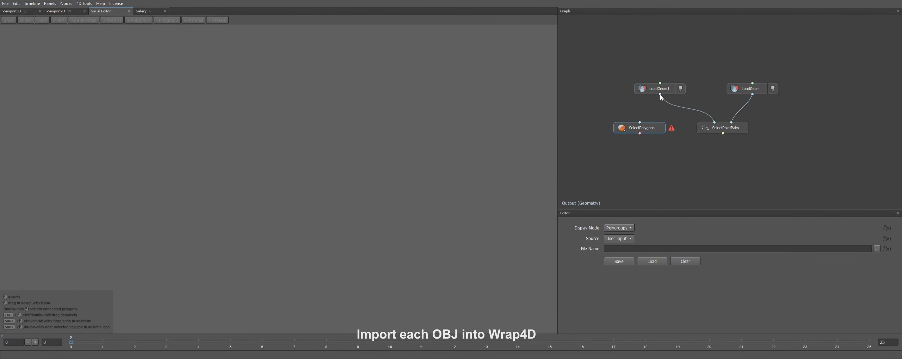
{"action": "left_click_drag", "start_coordinate": [233, 106], "coordinate": [346, 103]}
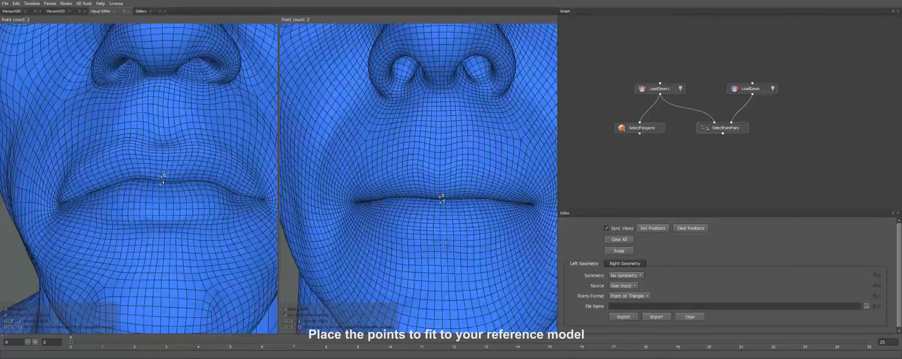
Step: Place matching point pairs on the upper lip and mouth corner of both heads
{"action": "left_click", "coordinate": [439, 177]}
{"action": "left_click", "coordinate": [129, 144]}
{"action": "left_click", "coordinate": [193, 146]}
{"action": "left_click_drag", "start_coordinate": [198, 154], "coordinate": [148, 169]}
{"action": "left_click", "coordinate": [394, 182]}
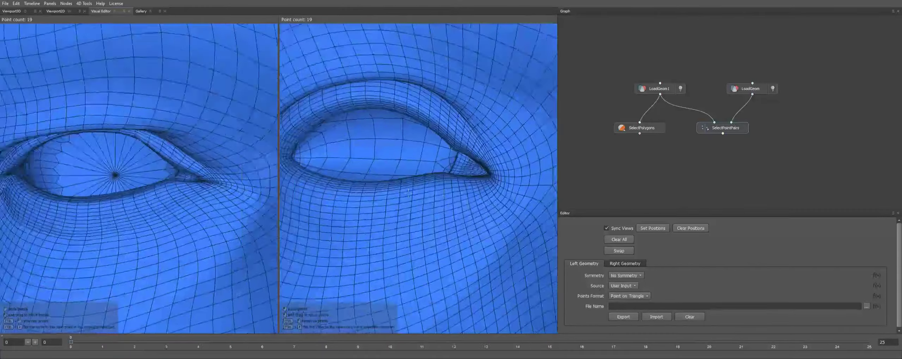
Step: Mark matching points at the eye corner and along the upper and lower eyelids
{"action": "left_click", "coordinate": [477, 173]}
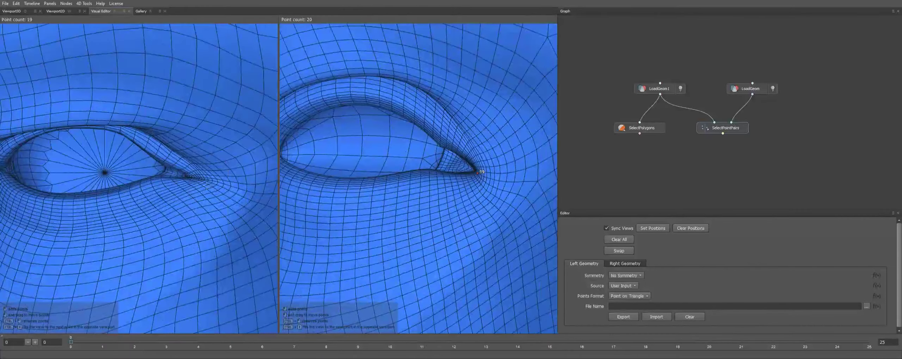
{"action": "left_click", "coordinate": [166, 162]}
{"action": "left_click", "coordinate": [168, 171]}
{"action": "scroll", "coordinate": [168, 171], "scroll_direction": "down", "scroll_amount": 5}
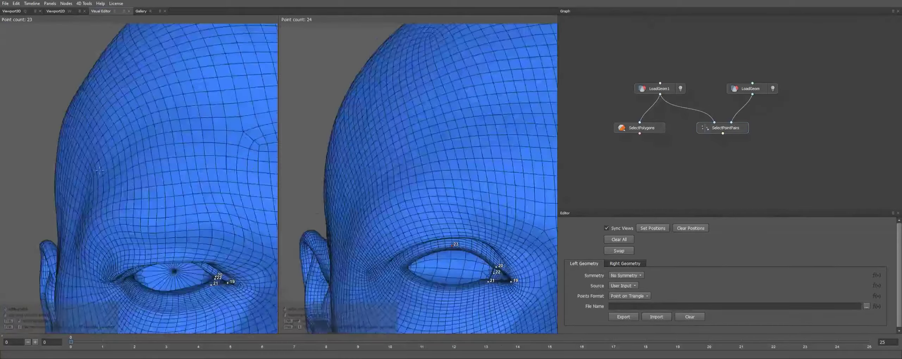
{"action": "left_click", "coordinate": [151, 122]}
{"action": "left_click", "coordinate": [99, 157]}
{"action": "left_click", "coordinate": [431, 158]}
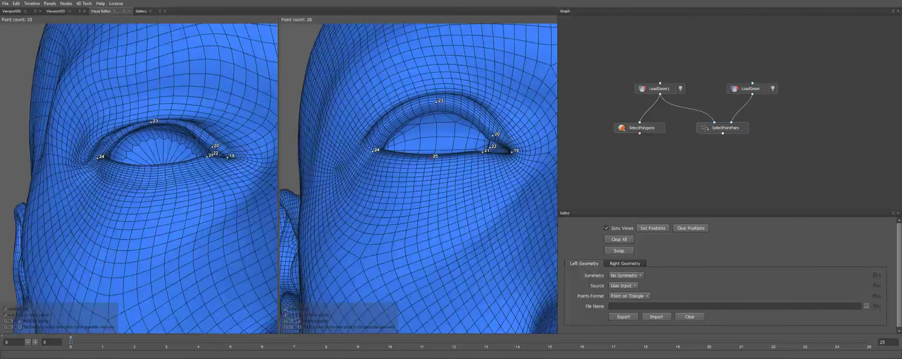
{"action": "left_click", "coordinate": [154, 168]}
{"action": "left_click", "coordinate": [455, 212]}
{"action": "left_click", "coordinate": [177, 218]}
{"action": "left_click", "coordinate": [388, 211]}
{"action": "left_click", "coordinate": [113, 219]}
{"action": "left_click", "coordinate": [467, 171]}
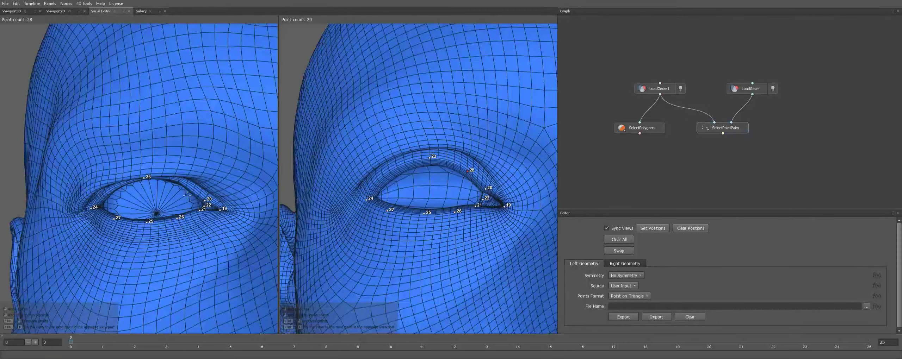
{"action": "left_click", "coordinate": [187, 186]}
{"action": "left_click", "coordinate": [386, 173]}
Step: Mark matching points around the other eye on both heads
{"action": "scroll", "coordinate": [302, 212], "scroll_direction": "up", "scroll_amount": 5}
{"action": "left_click", "coordinate": [131, 168]}
{"action": "left_click", "coordinate": [355, 145]}
{"action": "left_click", "coordinate": [79, 171]}
{"action": "left_click", "coordinate": [372, 229]}
{"action": "left_click", "coordinate": [93, 237]}
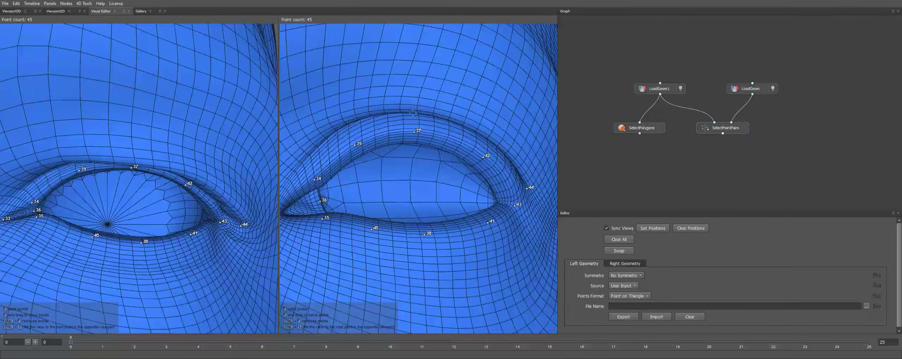
Step: Mark matching points on the side of the head, in front of the ear and on the ear
{"action": "scroll", "coordinate": [413, 173], "scroll_direction": "down", "scroll_amount": 5}
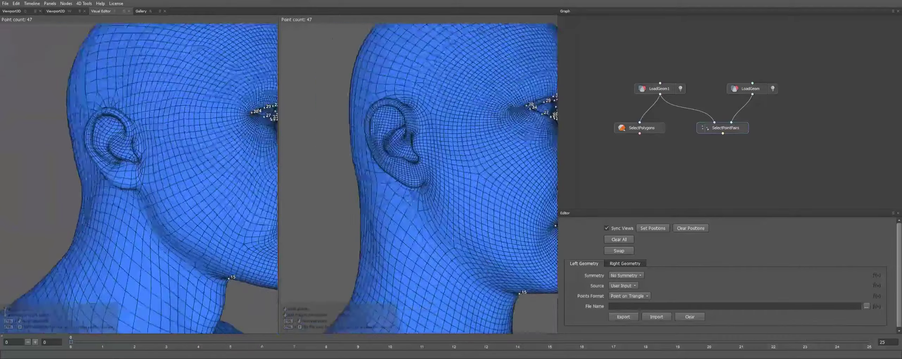
{"action": "left_click", "coordinate": [424, 221]}
{"action": "left_click", "coordinate": [142, 224]}
{"action": "left_click", "coordinate": [408, 177]}
{"action": "left_click", "coordinate": [123, 181]}
{"action": "left_click", "coordinate": [398, 176]}
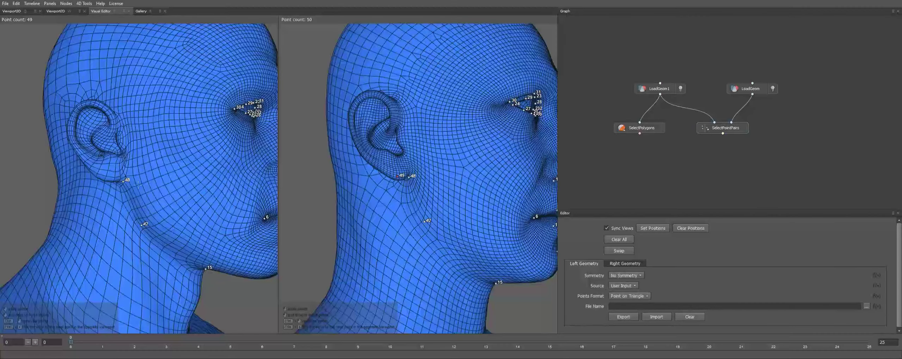
{"action": "left_click", "coordinate": [110, 154]}
{"action": "left_click", "coordinate": [401, 139]}
{"action": "left_click", "coordinate": [120, 139]}
{"action": "left_click", "coordinate": [94, 136]}
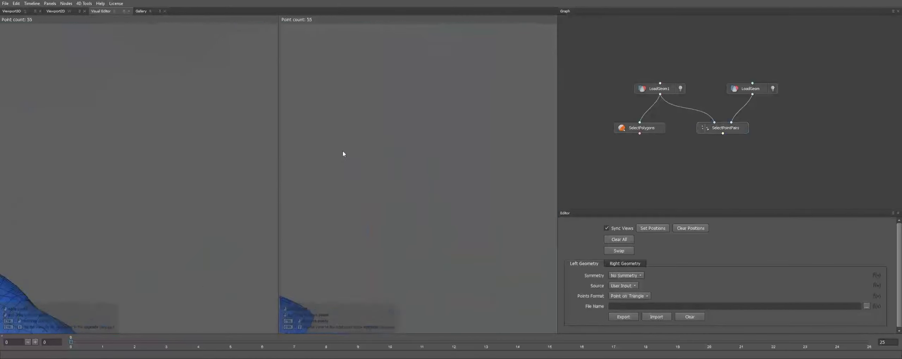
Step: Mark matching points around the other ear and jaw on both heads
{"action": "left_click_drag", "start_coordinate": [343, 150], "coordinate": [400, 221], "text": "alt"}
{"action": "scroll", "coordinate": [400, 220], "scroll_direction": "up", "scroll_amount": 3}
{"action": "left_click", "coordinate": [394, 215]}
{"action": "left_click", "coordinate": [125, 208]}
{"action": "left_click", "coordinate": [419, 178]}
{"action": "left_click", "coordinate": [149, 178]}
{"action": "left_click", "coordinate": [431, 153]}
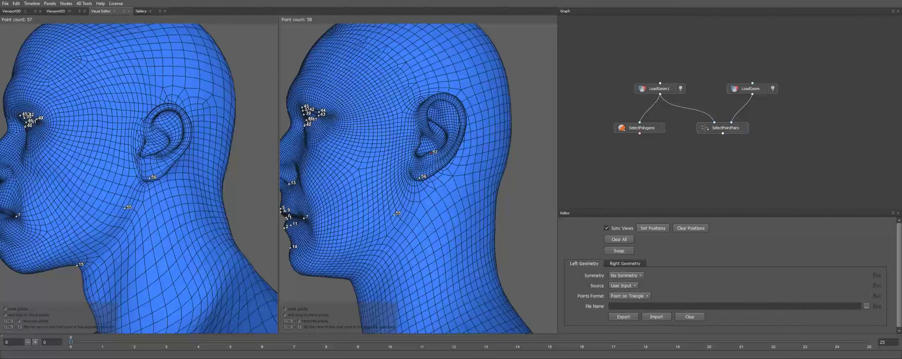
{"action": "left_click", "coordinate": [448, 97]}
{"action": "left_click", "coordinate": [173, 106]}
{"action": "left_click", "coordinate": [455, 146]}
Step: Place matching points on the neck, neck base and forehead, completing the 66 pairs
{"action": "left_click_drag", "start_coordinate": [477, 176], "coordinate": [445, 230], "text": "alt"}
{"action": "left_click", "coordinate": [444, 230]}
{"action": "left_click", "coordinate": [167, 225]}
{"action": "middle_click_drag", "start_coordinate": [362, 233], "coordinate": [352, 244], "text": "alt"}
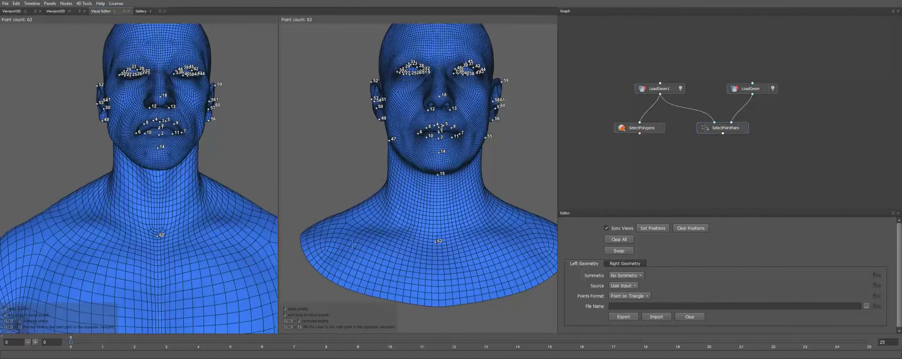
{"action": "left_click", "coordinate": [502, 241]}
{"action": "left_click_drag", "start_coordinate": [502, 241], "coordinate": [437, 188], "text": "alt"}
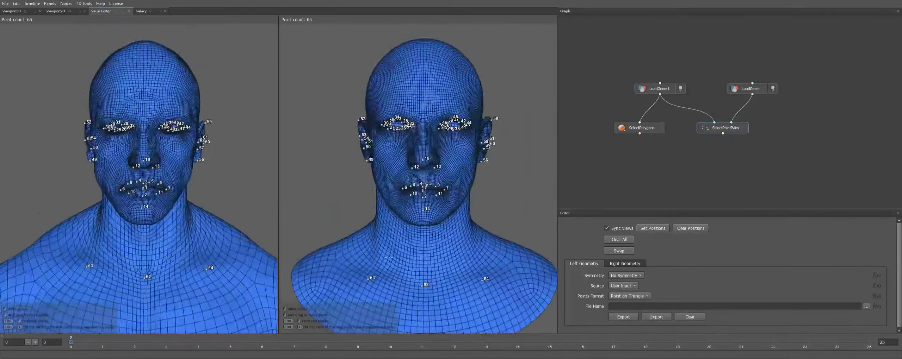
{"action": "scroll", "coordinate": [437, 188], "scroll_direction": "up", "scroll_amount": 3}
{"action": "left_click", "coordinate": [434, 89]}
{"action": "scroll", "coordinate": [434, 89], "scroll_direction": "down", "scroll_amount": 2}
{"action": "middle_click_drag", "start_coordinate": [423, 184], "coordinate": [411, 148], "text": "alt"}
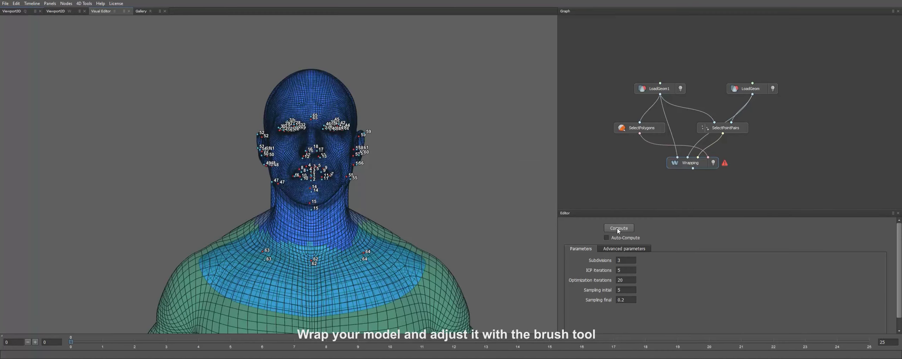
Step: Compute the wrap and connect the reference head to a Brush node
{"action": "left_click", "coordinate": [618, 229]}
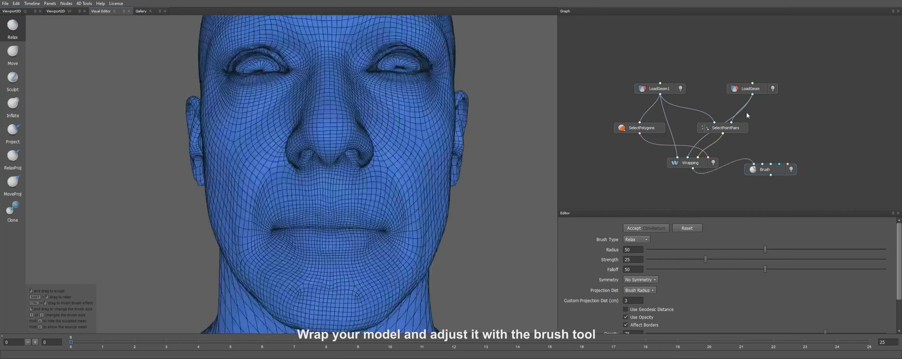
{"action": "left_click_drag", "start_coordinate": [752, 94], "coordinate": [762, 165]}
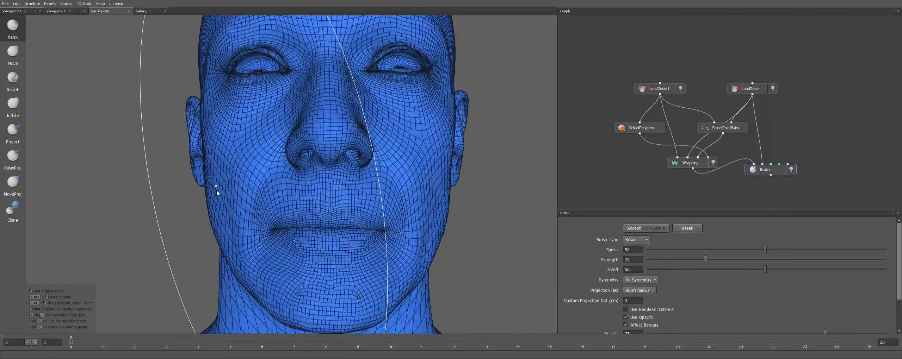
{"action": "key", "text": "6"}
{"action": "key", "text": "1"}
Step: Refine the eye area with the Relax, projected Relax, projected Move and Project brushes
{"action": "scroll", "coordinate": [332, 114], "scroll_direction": "up", "scroll_amount": 5}
{"action": "scroll", "coordinate": [432, 120], "scroll_direction": "up", "scroll_amount": 2}
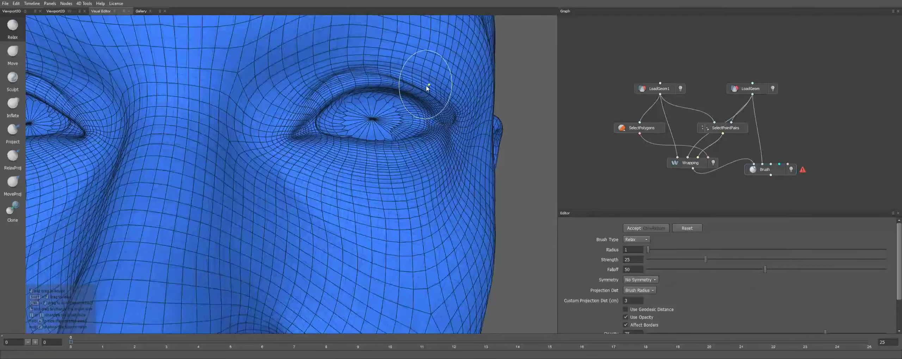
{"action": "scroll", "coordinate": [161, 91], "scroll_direction": "down", "scroll_amount": 3}
{"action": "scroll", "coordinate": [212, 105], "scroll_direction": "up", "scroll_amount": 1}
{"action": "key", "text": "6"}
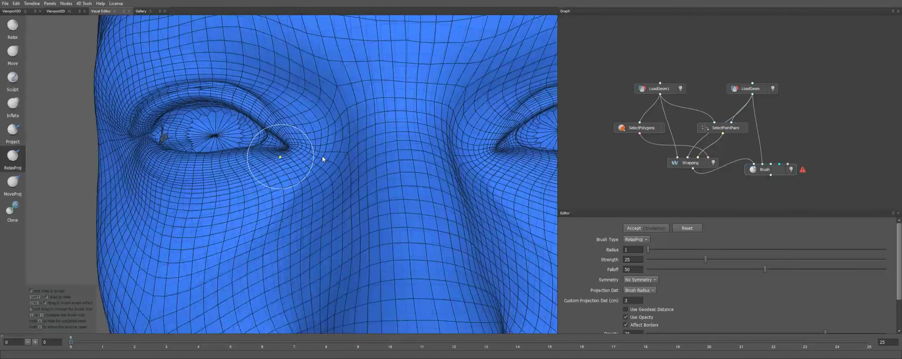
{"action": "scroll", "coordinate": [322, 160], "scroll_direction": "down", "scroll_amount": 2}
{"action": "scroll", "coordinate": [472, 152], "scroll_direction": "down", "scroll_amount": 2}
{"action": "key", "text": "1"}
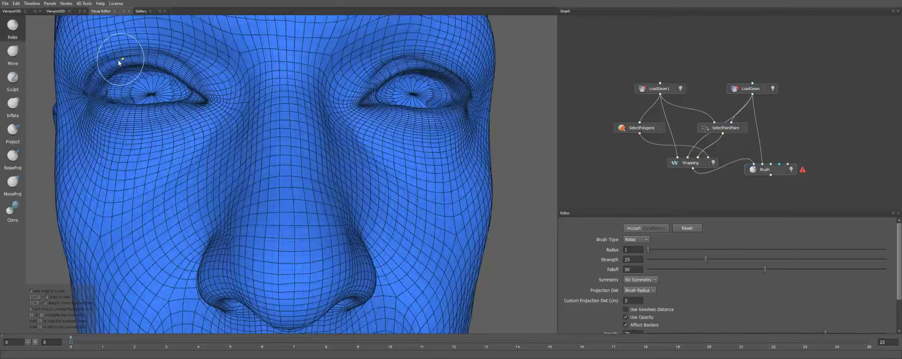
{"action": "scroll", "coordinate": [372, 101], "scroll_direction": "up", "scroll_amount": 1}
{"action": "scroll", "coordinate": [151, 145], "scroll_direction": "up", "scroll_amount": 2}
{"action": "scroll", "coordinate": [412, 141], "scroll_direction": "up", "scroll_amount": 2}
{"action": "key", "text": "7"}
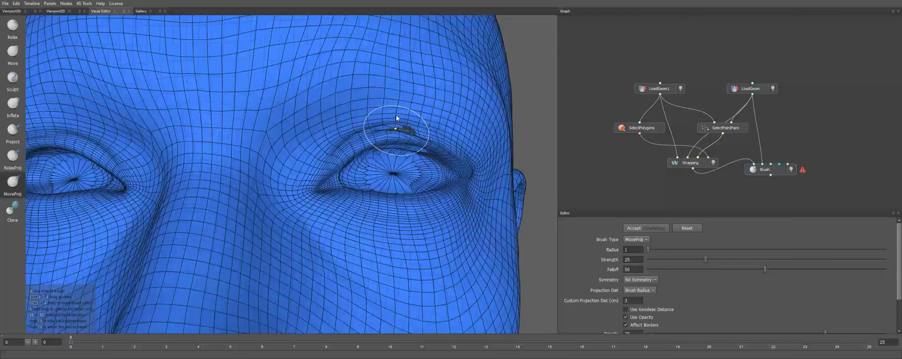
{"action": "scroll", "coordinate": [131, 157], "scroll_direction": "down", "scroll_amount": 2}
{"action": "key", "text": "5"}
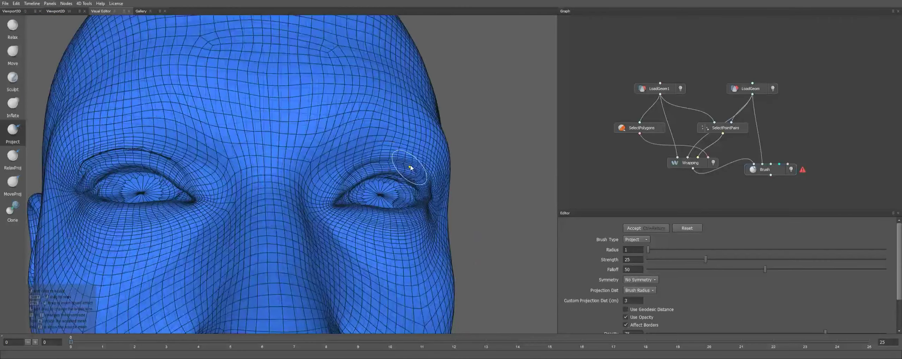
Step: Smooth the left eye and brow ridge, accept the brush edits, and select the custom head
{"action": "mouse_move", "coordinate": [410, 168]}
{"action": "middle_mouse_down"}
{"action": "mouse_move", "coordinate": [362, 157]}
{"action": "mouse_move", "coordinate": [106, 148]}
{"action": "middle_mouse_up"}
{"action": "key", "text": "2"}
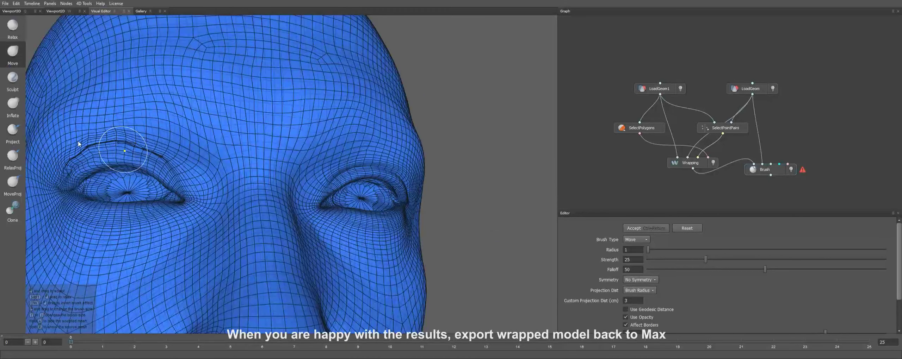
{"action": "key", "text": "6"}
{"action": "mouse_move", "coordinate": [79, 144]}
{"action": "left_mouse_down"}
{"action": "mouse_move", "coordinate": [67, 151]}
{"action": "mouse_move", "coordinate": [171, 160]}
{"action": "mouse_move", "coordinate": [137, 145]}
{"action": "left_mouse_up"}
{"action": "scroll", "coordinate": [247, 169], "scroll_direction": "down", "scroll_amount": 2}
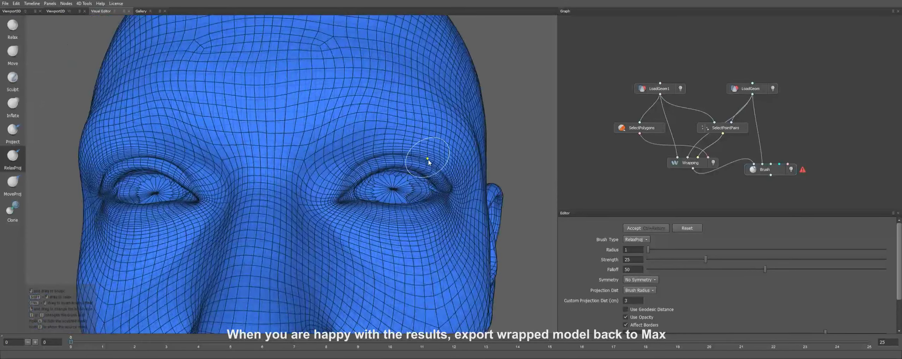
{"action": "scroll", "coordinate": [433, 165], "scroll_direction": "down", "scroll_amount": 5}
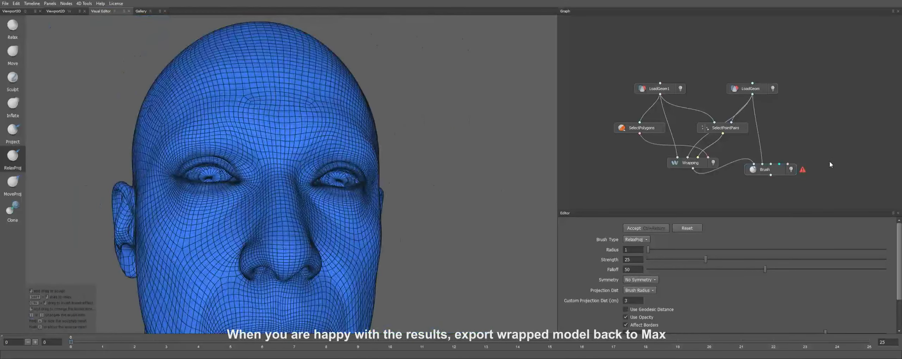
{"action": "left_click", "coordinate": [625, 229]}
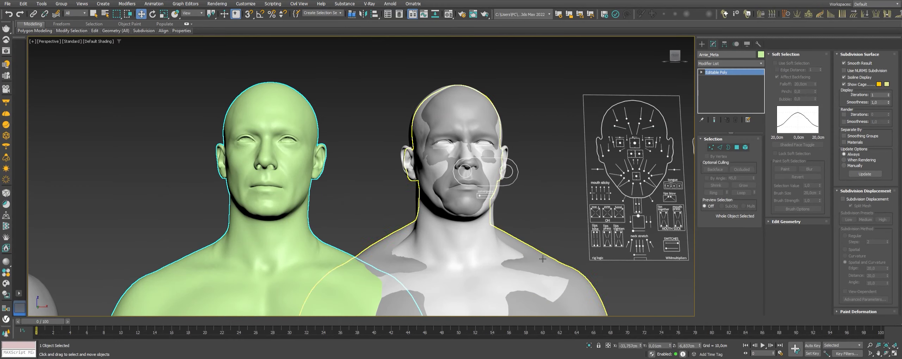
{"action": "left_click", "coordinate": [542, 259]}
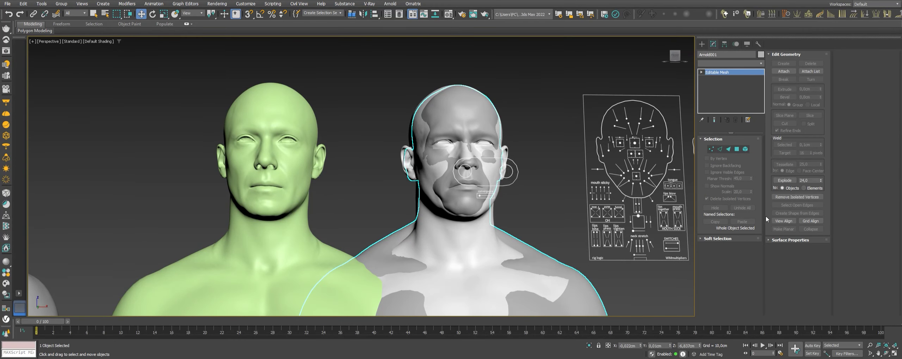
Step: Add a Morpher modifier to the head and pick the green head as its target
{"action": "type", "text": "morpher"}
{"action": "key", "text": "Return"}
{"action": "left_click", "coordinate": [797, 87]}
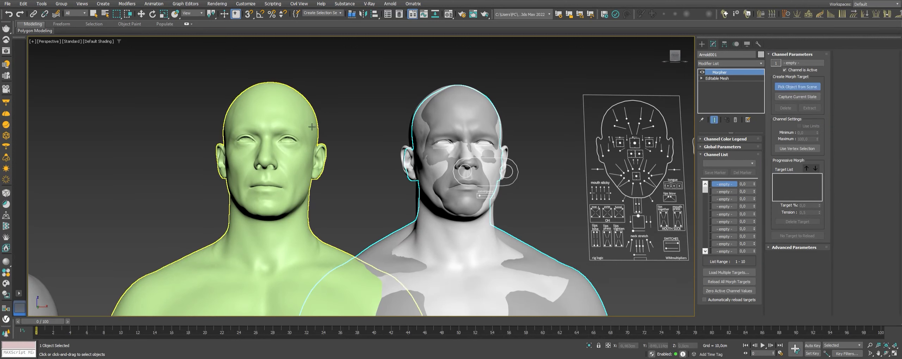
{"action": "left_click", "coordinate": [312, 127]}
Step: Delete the green head, then select the textured head to check the Armi_Meta target at 100
{"action": "key", "text": "w"}
{"action": "left_click", "coordinate": [253, 121]}
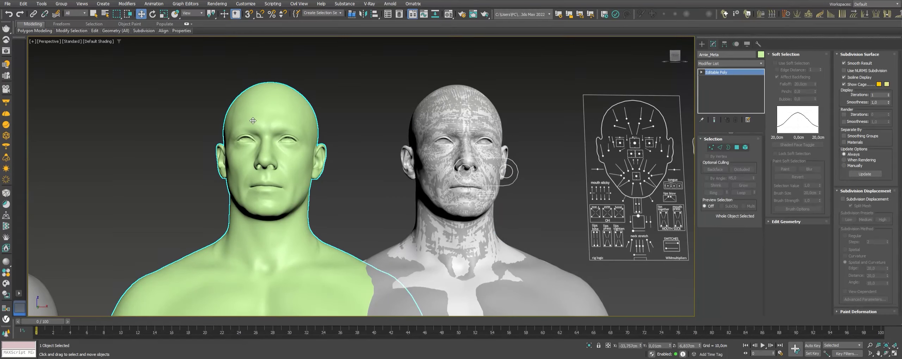
{"action": "key", "text": "Delete"}
{"action": "middle_click_drag", "start_coordinate": [250, 117], "coordinate": [226, 110]}
{"action": "left_click", "coordinate": [352, 116]}
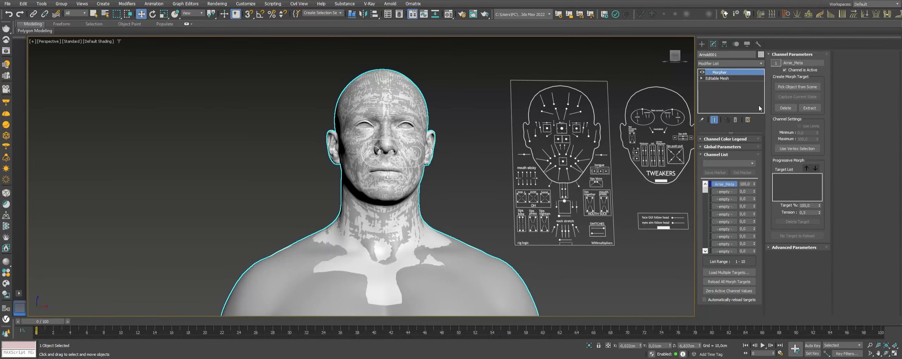
{"action": "left_click", "coordinate": [419, 150]}
{"action": "scroll", "coordinate": [419, 150], "scroll_direction": "down", "scroll_amount": 5}
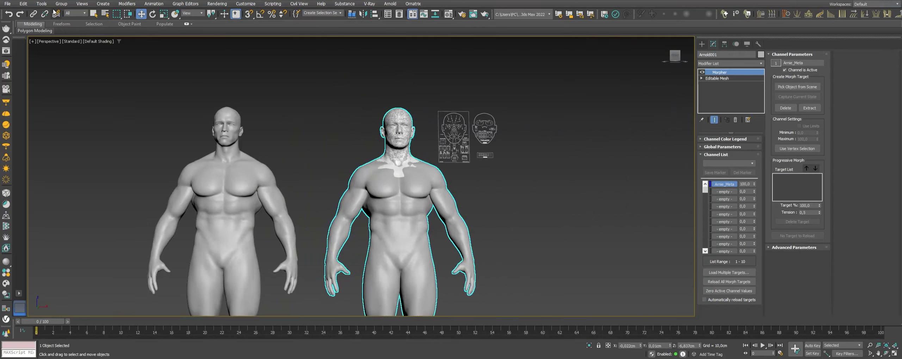
Step: Skin Wrap the body to head_lod0_mesh using the Face Deformation engine
{"action": "scroll", "coordinate": [420, 137], "scroll_direction": "down", "scroll_amount": 5}
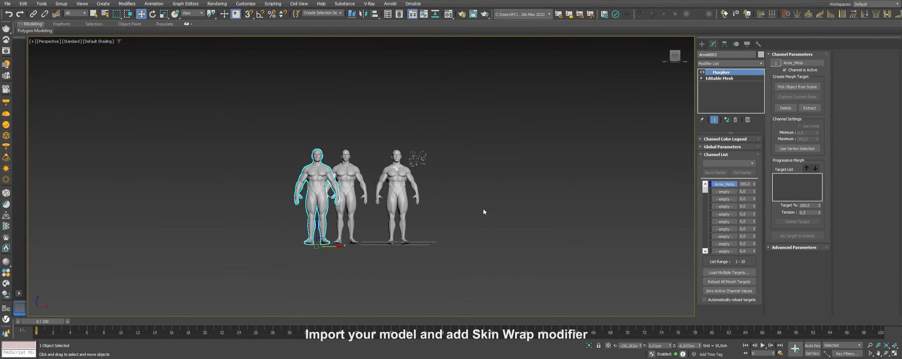
{"action": "scroll", "coordinate": [483, 208], "scroll_direction": "up", "scroll_amount": 4}
{"action": "scroll", "coordinate": [428, 140], "scroll_direction": "up", "scroll_amount": 3}
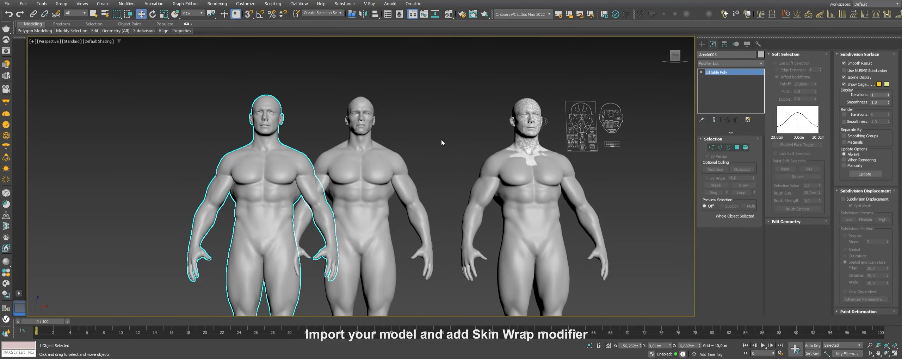
{"action": "middle_click_drag", "start_coordinate": [441, 140], "coordinate": [408, 164]}
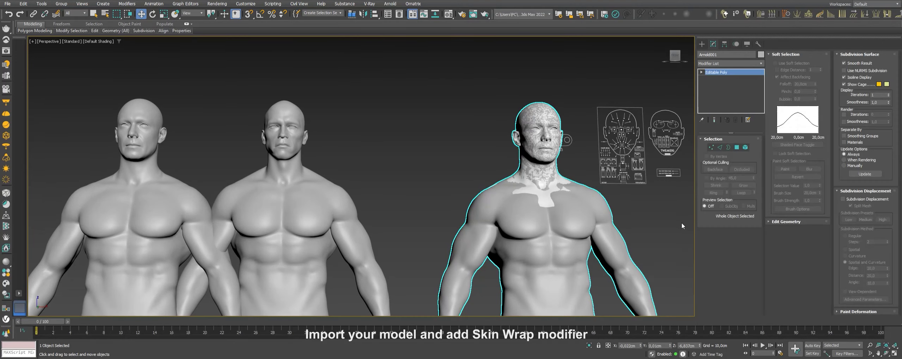
{"action": "left_click", "coordinate": [761, 63]}
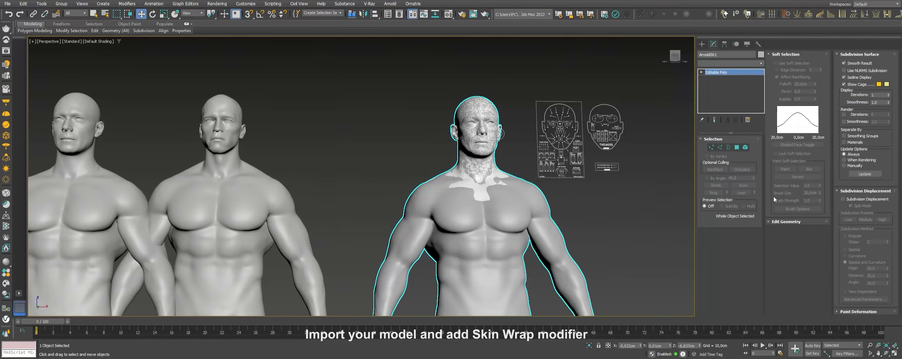
{"action": "left_click", "coordinate": [724, 225]}
{"action": "left_click", "coordinate": [716, 196]}
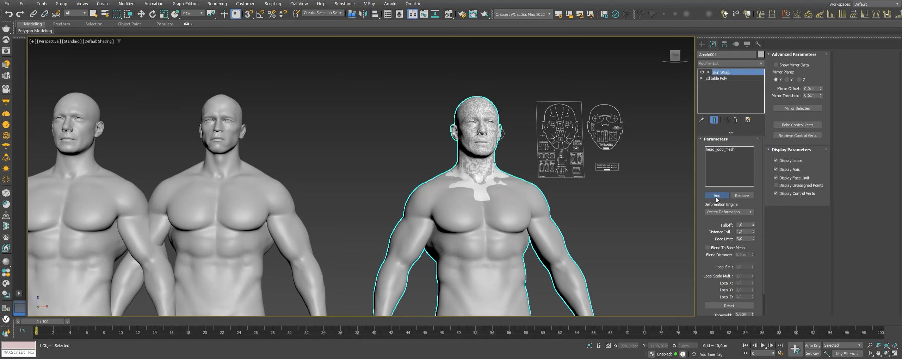
{"action": "left_click", "coordinate": [750, 212]}
{"action": "left_click", "coordinate": [729, 222]}
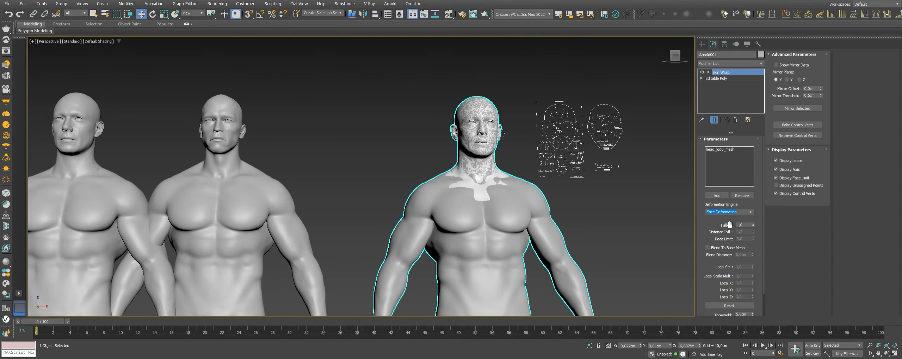
Step: Select head_lod0_mesh, then clear the selection and reframe the viewport
{"action": "left_click", "coordinate": [639, 213]}
{"action": "left_click", "coordinate": [493, 148]}
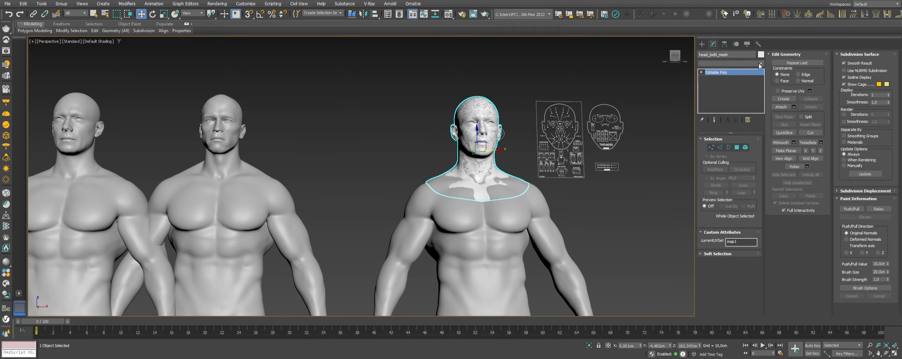
{"action": "left_click", "coordinate": [651, 213]}
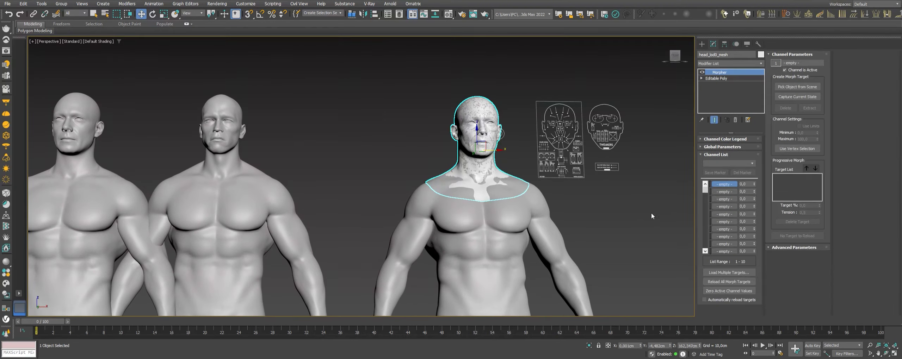
{"action": "middle_click_drag", "start_coordinate": [640, 202], "coordinate": [599, 212]}
{"action": "left_click", "coordinate": [886, 353]}
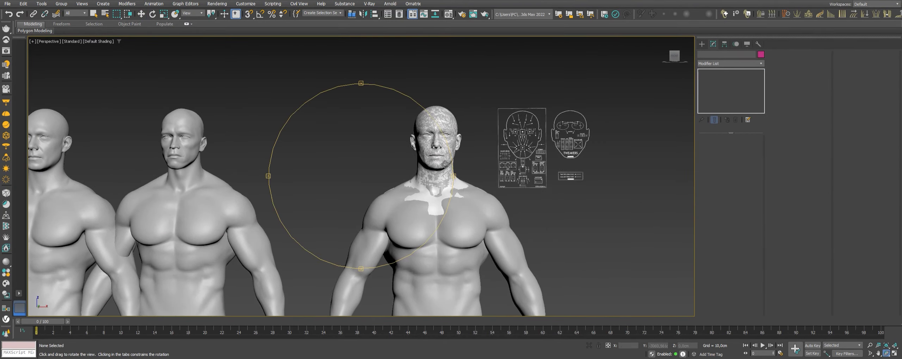
{"action": "scroll", "coordinate": [403, 167], "scroll_direction": "up", "scroll_amount": 5}
Step: Pull CTRL_C_jaw down to open the mouth, export head_lod0_mesh as OBJ, and undo the move
{"action": "scroll", "coordinate": [402, 167], "scroll_direction": "down", "scroll_amount": 3}
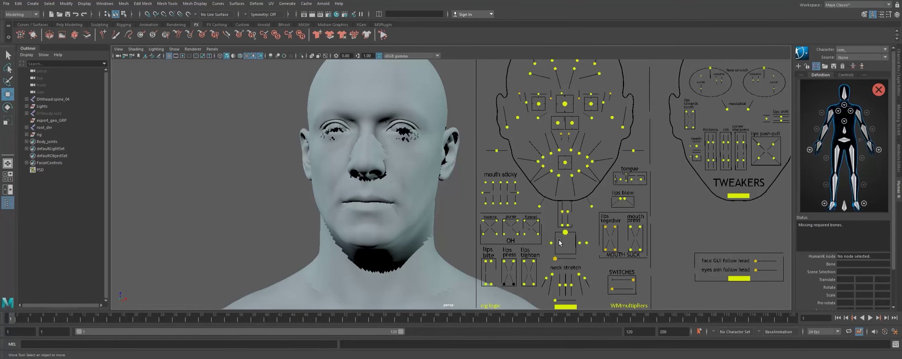
{"action": "left_click_drag", "start_coordinate": [559, 242], "coordinate": [560, 264]}
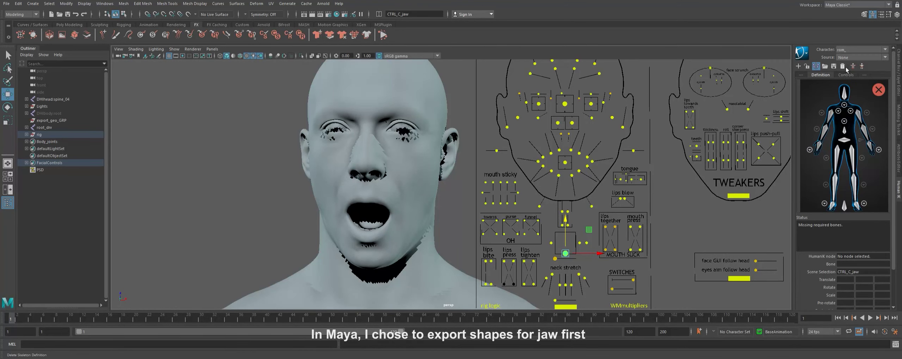
{"action": "key", "text": "ctrl+a"}
{"action": "double_click", "coordinate": [795, 80]}
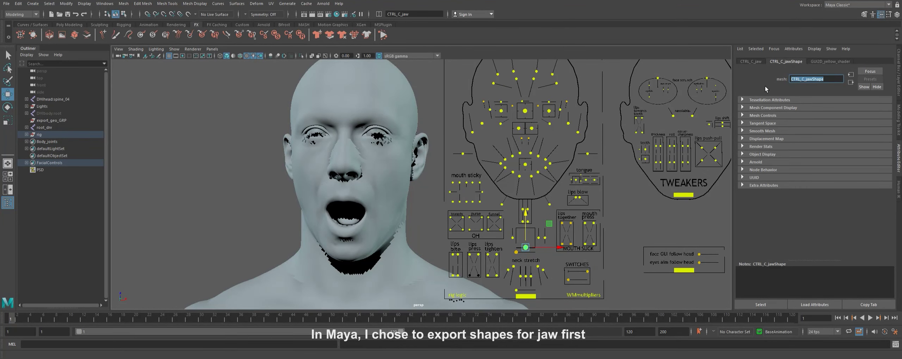
{"action": "left_click", "coordinate": [352, 106]}
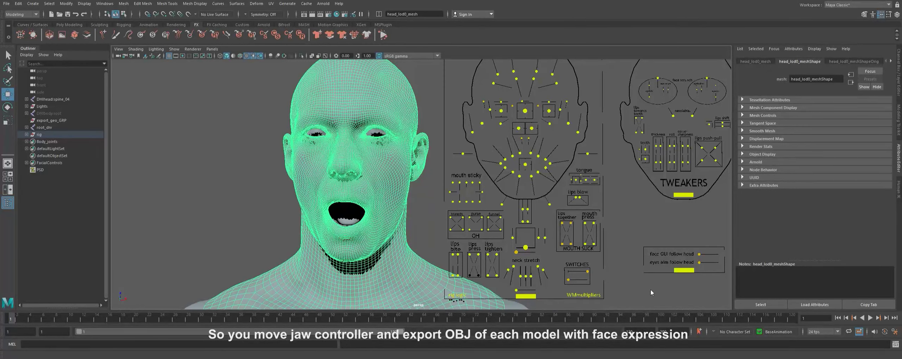
{"action": "key", "text": "ctrl+z"}
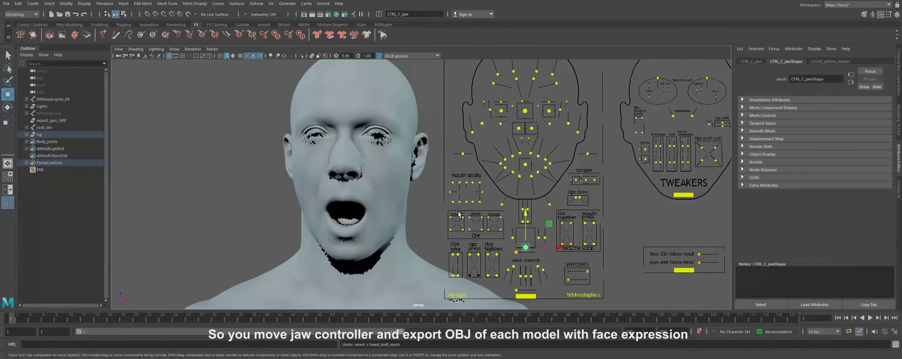
{"action": "key", "text": "ctrl+z"}
Step: Export the head in the sideways-jaw pose and undo the jaw back to centre
{"action": "left_click", "coordinate": [353, 159]}
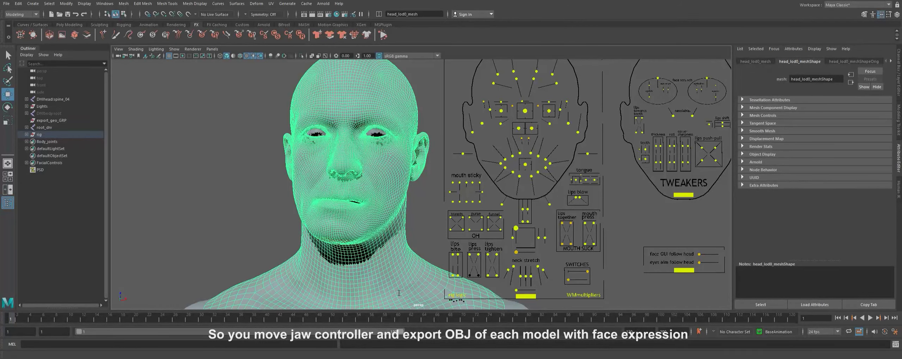
{"action": "key", "text": "ctrl+z"}
{"action": "key", "text": "ctrl+z"}
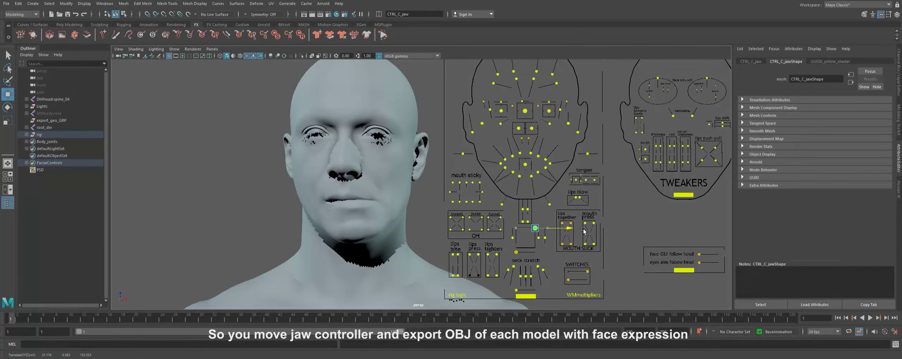
{"action": "key", "text": "ctrl+z"}
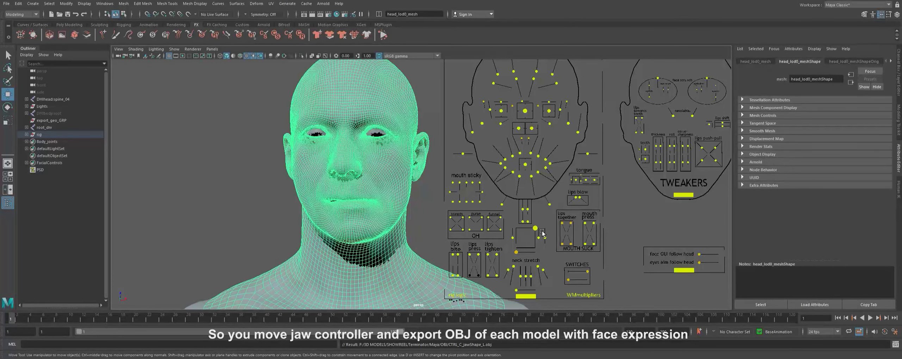
{"action": "key", "text": "ctrl+z"}
{"action": "key", "text": "ctrl+z"}
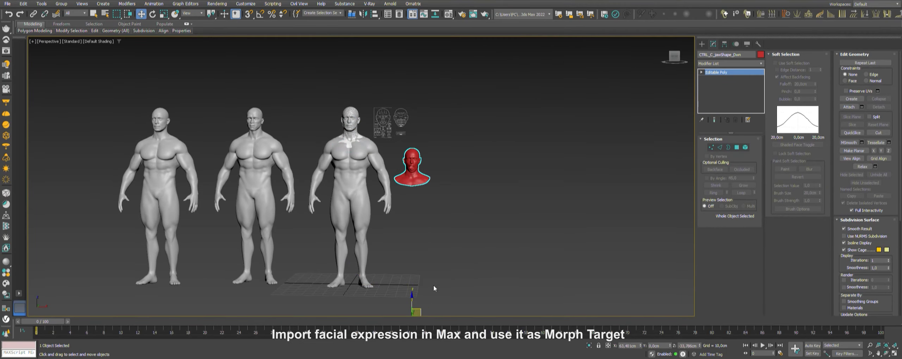
Step: Load the magenta jaw head into head_lod0_mesh's second Morpher channel and raise it to open the mouth
{"action": "left_click", "coordinate": [434, 288]}
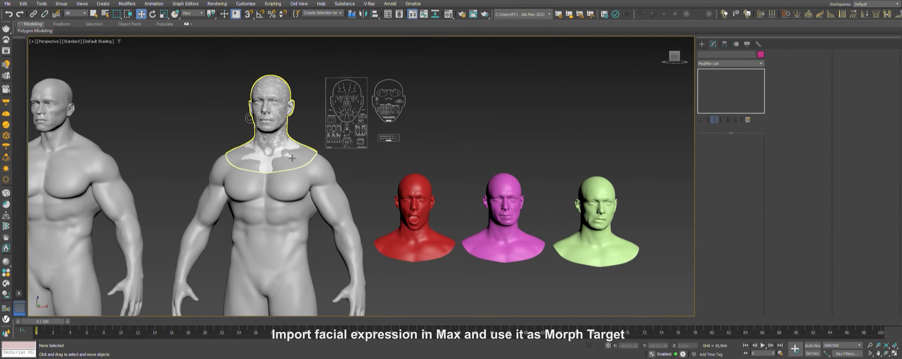
{"action": "left_click", "coordinate": [292, 159]}
{"action": "left_click", "coordinate": [724, 192]}
{"action": "left_click", "coordinate": [796, 87]}
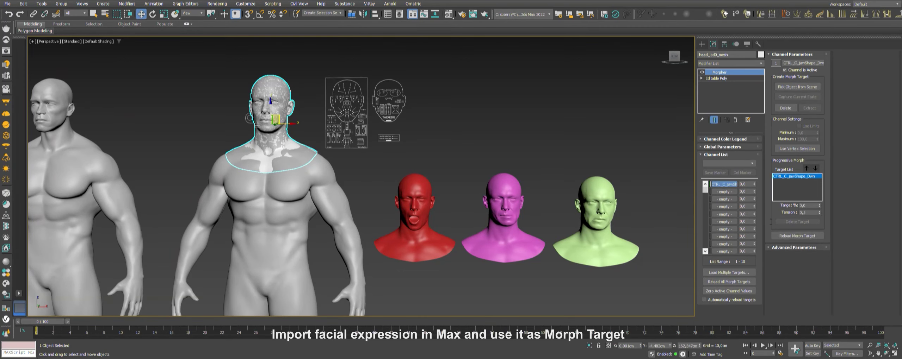
{"action": "left_click", "coordinate": [515, 253]}
{"action": "key", "text": "z"}
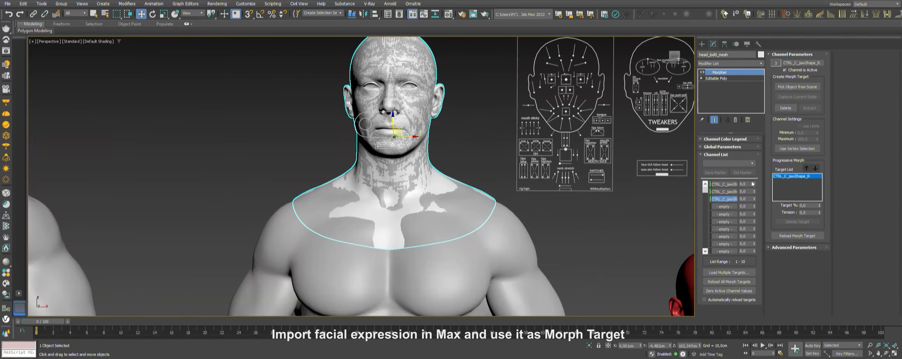
{"action": "left_click_drag", "start_coordinate": [754, 183], "coordinate": [753, 166]}
Step: Inspect the jaw-down bodies, then add the fourth body as another morph target on the head
{"action": "left_click", "coordinate": [509, 247]}
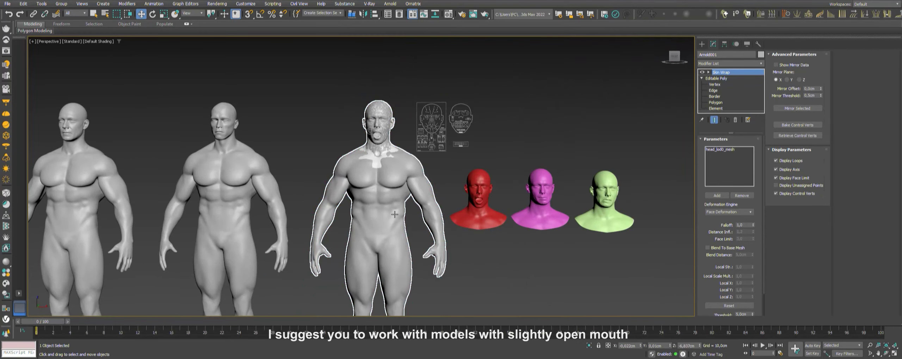
{"action": "left_click", "coordinate": [700, 55]}
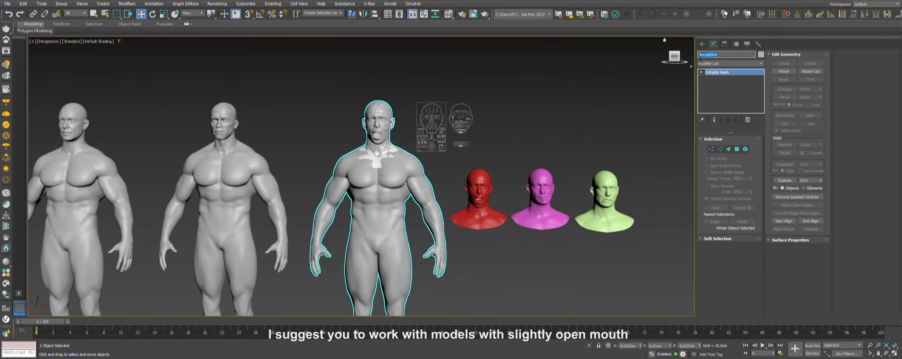
{"action": "scroll", "coordinate": [465, 221], "scroll_direction": "down", "scroll_amount": 5}
{"action": "left_click", "coordinate": [298, 215]}
{"action": "scroll", "coordinate": [298, 216], "scroll_direction": "up", "scroll_amount": 3}
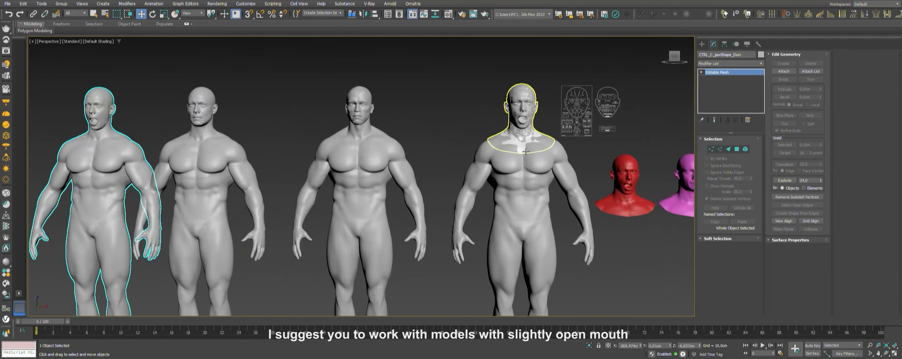
{"action": "left_click", "coordinate": [519, 106]}
{"action": "left_click", "coordinate": [724, 191]}
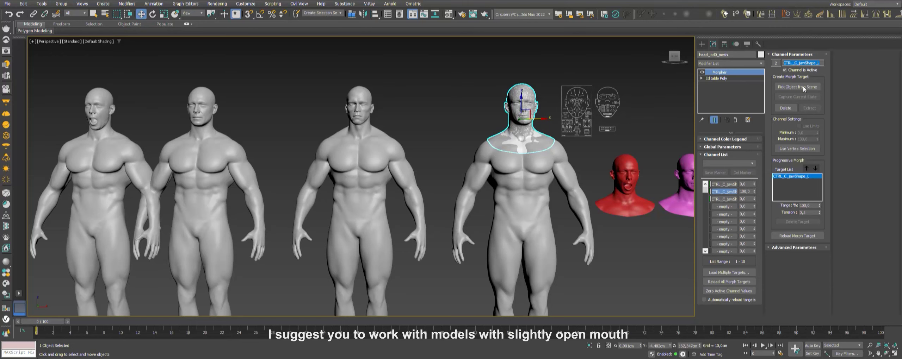
{"action": "left_click", "coordinate": [572, 173]}
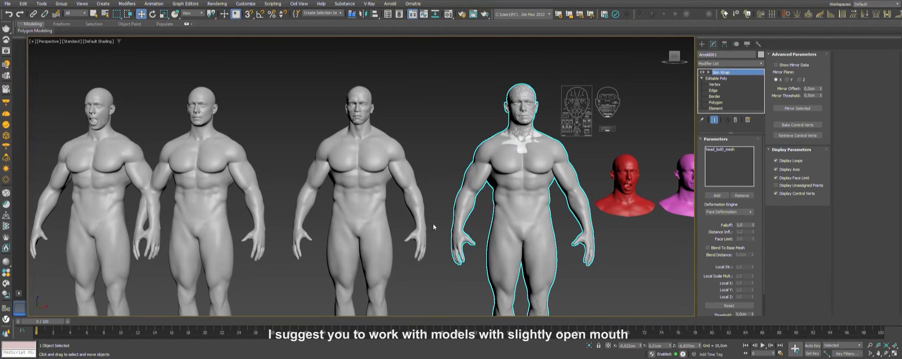
{"action": "scroll", "coordinate": [546, 176], "scroll_direction": "down", "scroll_amount": 3}
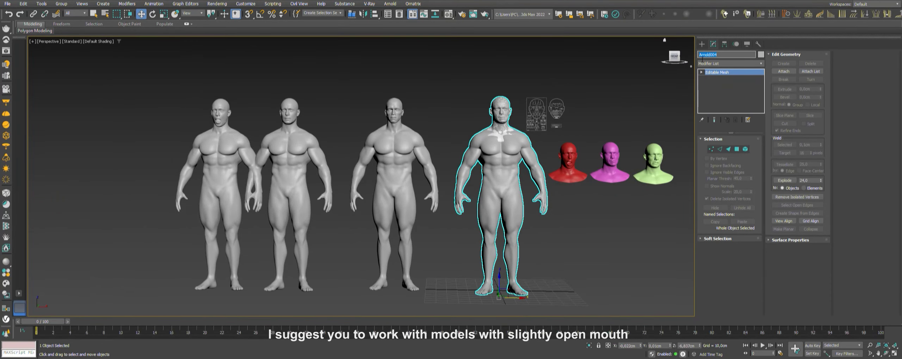
{"action": "scroll", "coordinate": [486, 136], "scroll_direction": "up", "scroll_amount": 5}
Step: Check the head's jaw channels, then select the Arnold001, Arnold004 and Arnold003 bodies in turn
{"action": "left_click", "coordinate": [486, 136]}
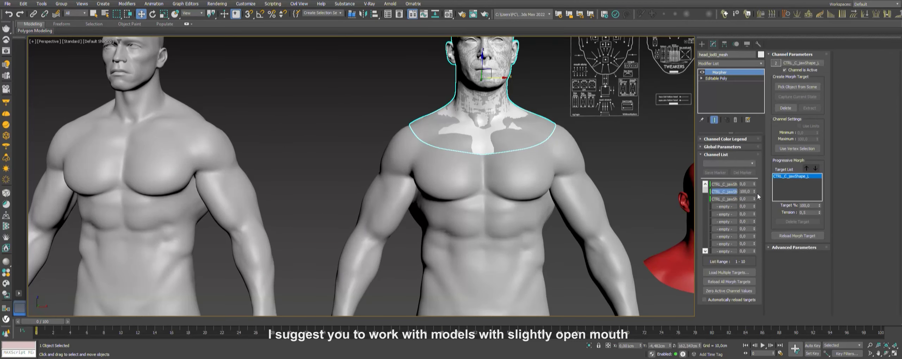
{"action": "left_click", "coordinate": [790, 64]}
{"action": "scroll", "coordinate": [441, 106], "scroll_direction": "down", "scroll_amount": 2}
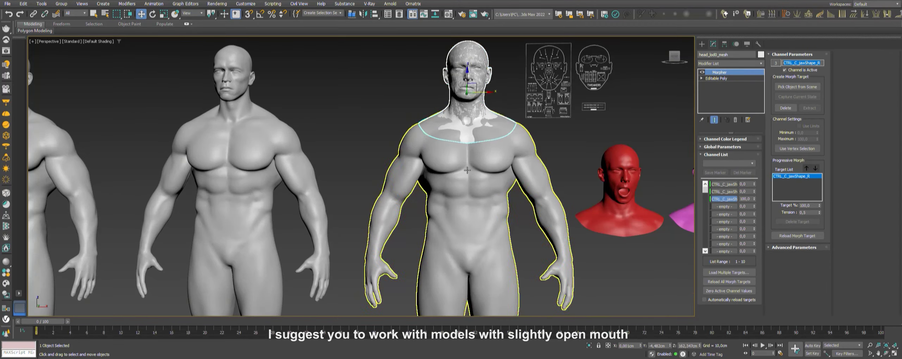
{"action": "left_click", "coordinate": [477, 221]}
{"action": "scroll", "coordinate": [477, 221], "scroll_direction": "down", "scroll_amount": 6}
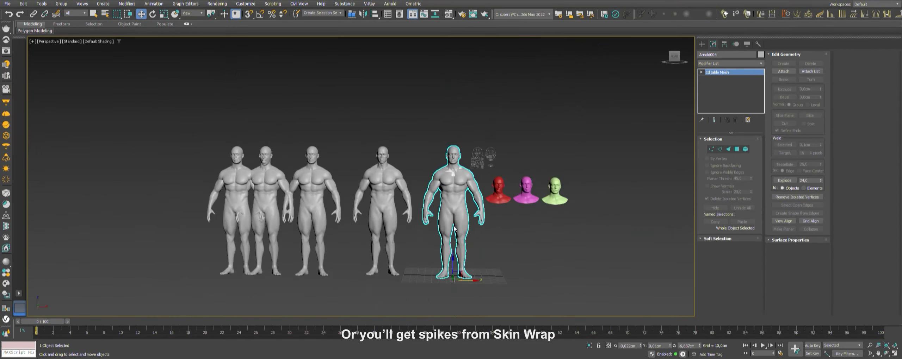
{"action": "left_click", "coordinate": [202, 211]}
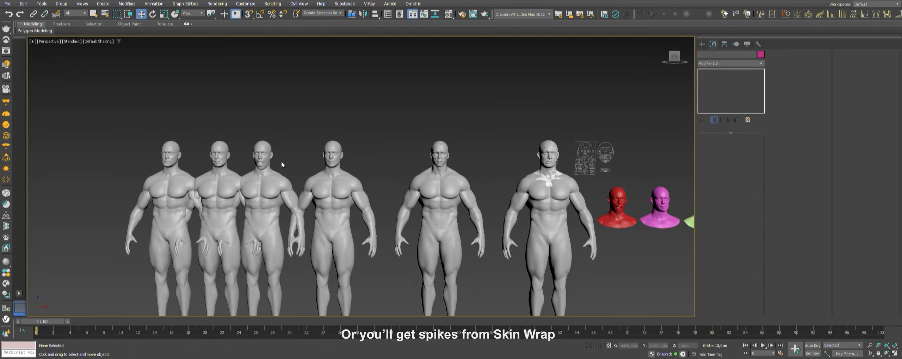
{"action": "scroll", "coordinate": [281, 162], "scroll_direction": "up", "scroll_amount": 5}
{"action": "left_click", "coordinate": [475, 247]}
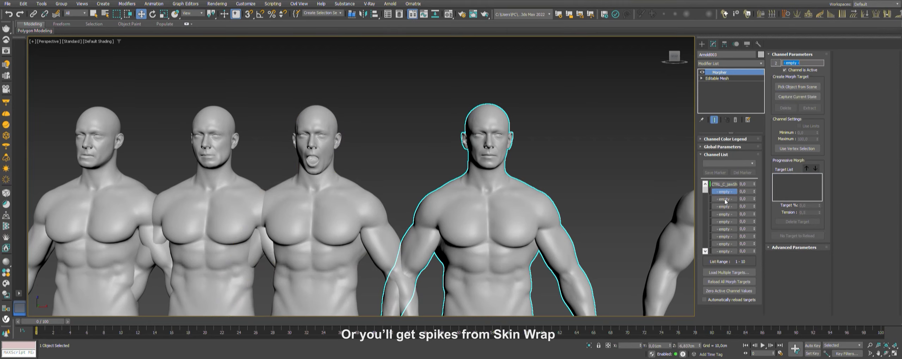
Step: Frame the head and raise Arnold003's Arnold002 morph channel to 100
{"action": "scroll", "coordinate": [501, 147], "scroll_direction": "up", "scroll_amount": 4}
{"action": "middle_click_drag", "start_coordinate": [501, 147], "coordinate": [444, 134]}
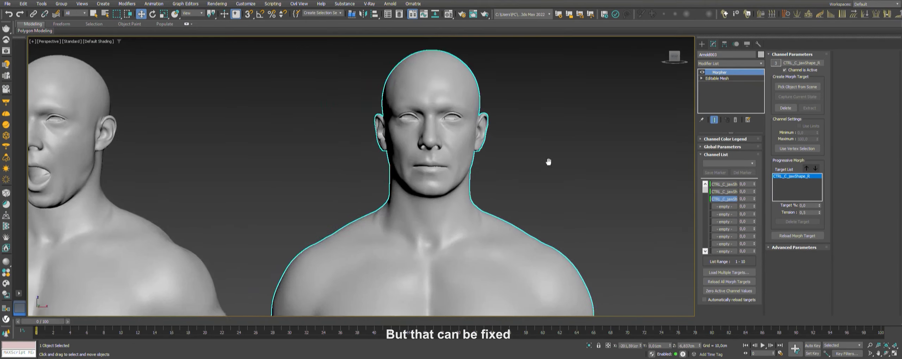
{"action": "left_click_drag", "start_coordinate": [754, 199], "coordinate": [754, 200]}
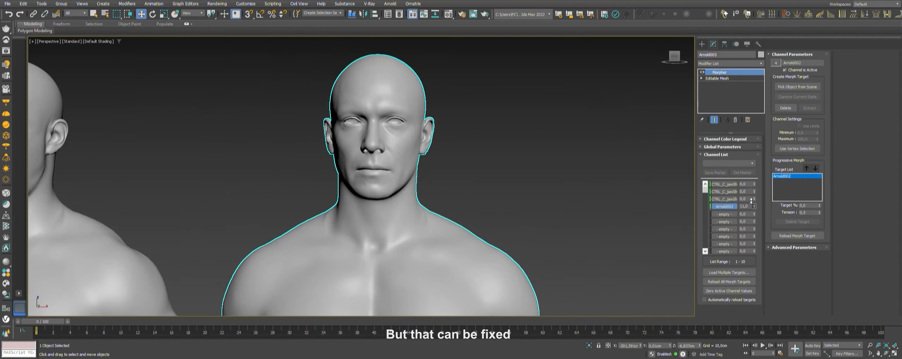
{"action": "mouse_move", "coordinate": [754, 206]}
{"action": "left_mouse_down"}
{"action": "mouse_move", "coordinate": [754, 184]}
{"action": "mouse_move", "coordinate": [736, 164]}
{"action": "mouse_move", "coordinate": [754, 191]}
{"action": "mouse_move", "coordinate": [769, 175]}
{"action": "left_mouse_up"}
Step: Orbit to the mouth, test the first jaw target, then return it to 0
{"action": "key", "text": "ctrl+r"}
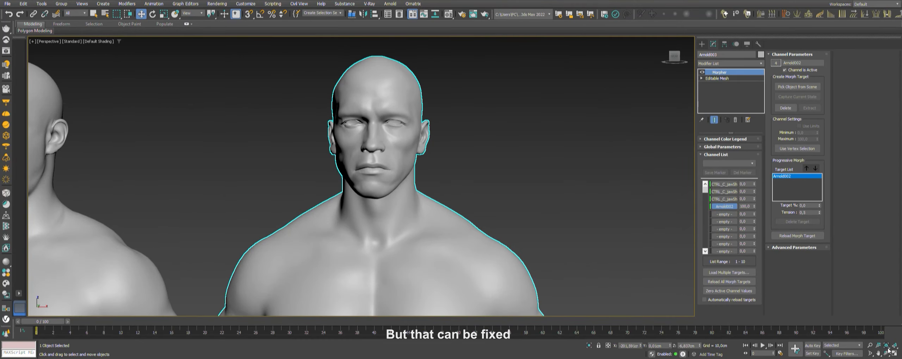
{"action": "left_click_drag", "start_coordinate": [388, 176], "coordinate": [317, 169]}
{"action": "mouse_move", "coordinate": [754, 184]}
{"action": "left_mouse_down"}
{"action": "mouse_move", "coordinate": [749, 160]}
{"action": "mouse_move", "coordinate": [748, 176]}
{"action": "left_mouse_up"}
{"action": "left_click_drag", "start_coordinate": [458, 176], "coordinate": [352, 176]}
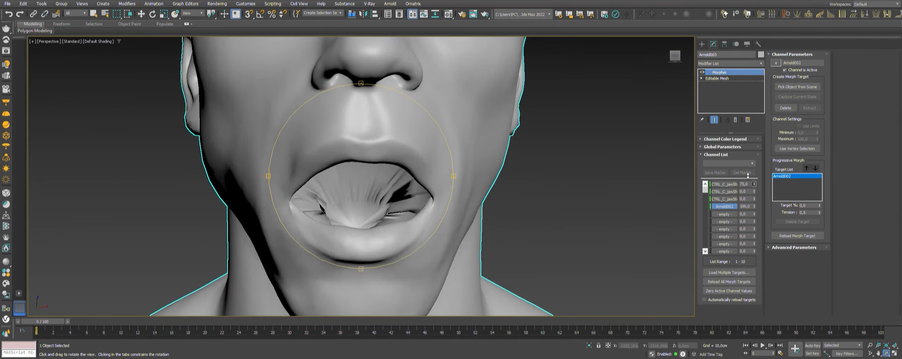
{"action": "mouse_move", "coordinate": [753, 184]}
{"action": "left_mouse_down"}
{"action": "mouse_move", "coordinate": [754, 197]}
{"action": "mouse_move", "coordinate": [745, 197]}
{"action": "left_mouse_up"}
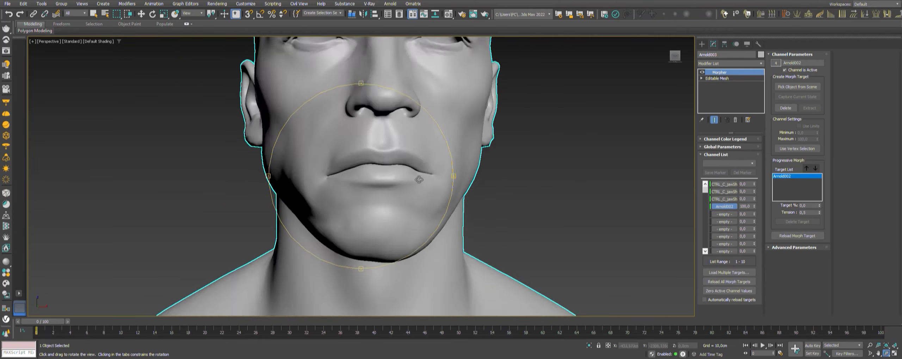
{"action": "scroll", "coordinate": [366, 130], "scroll_direction": "down", "scroll_amount": 10}
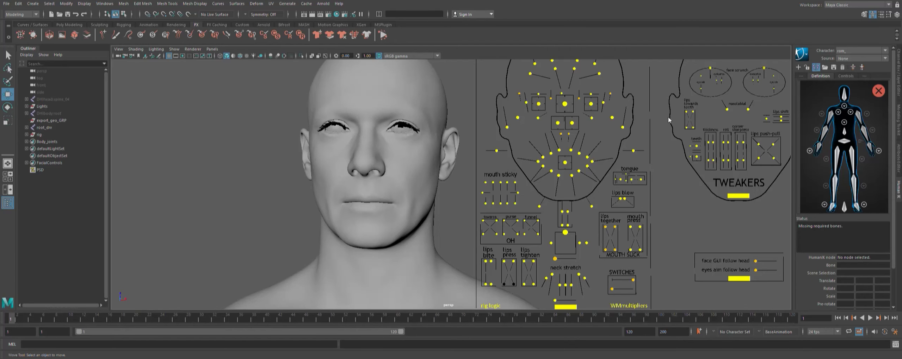
Step: Open the jaw, pose a lips-together control and export the selected head as OBJ
{"action": "left_click_drag", "start_coordinate": [571, 236], "coordinate": [572, 257]}
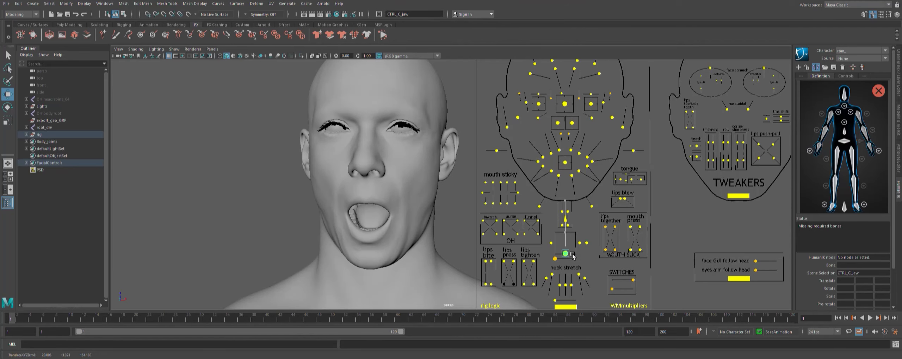
{"action": "left_click", "coordinate": [608, 236]}
{"action": "left_click", "coordinate": [899, 155]}
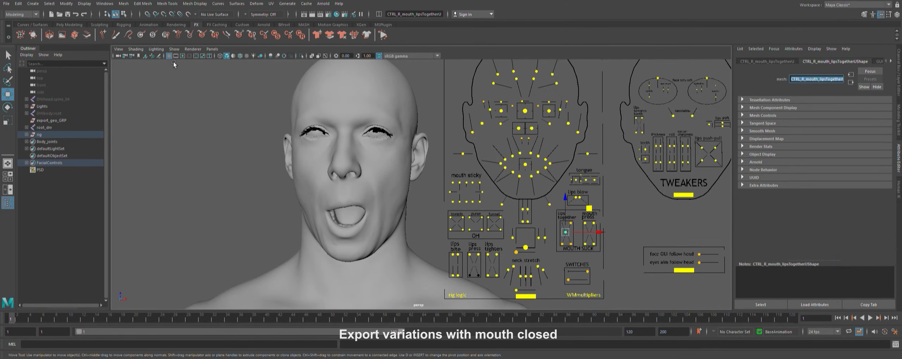
{"action": "left_click", "coordinate": [299, 162]}
{"action": "left_click", "coordinate": [7, 4]}
{"action": "left_click", "coordinate": [37, 98]}
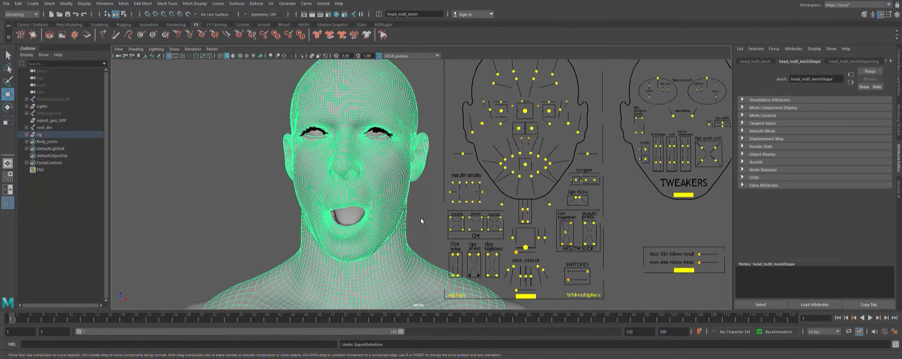
Step: Re-open the jaw with CTRL_C_jaw and try the left upper lips-together control
{"action": "left_click", "coordinate": [526, 248]}
{"action": "left_click_drag", "start_coordinate": [560, 247], "coordinate": [566, 244]}
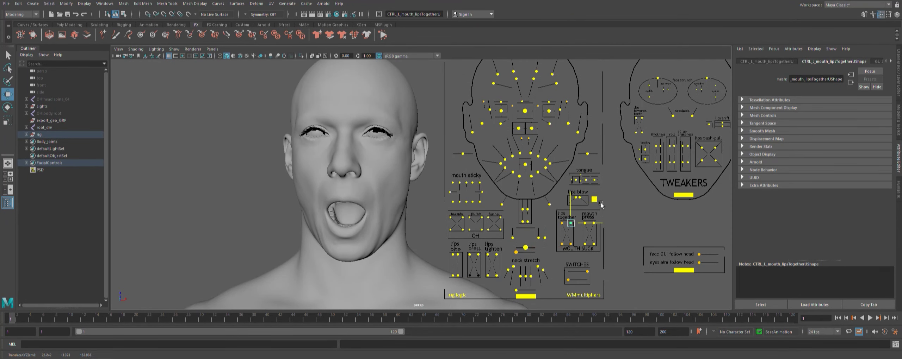
{"action": "left_click", "coordinate": [352, 159]}
{"action": "left_click", "coordinate": [567, 232]}
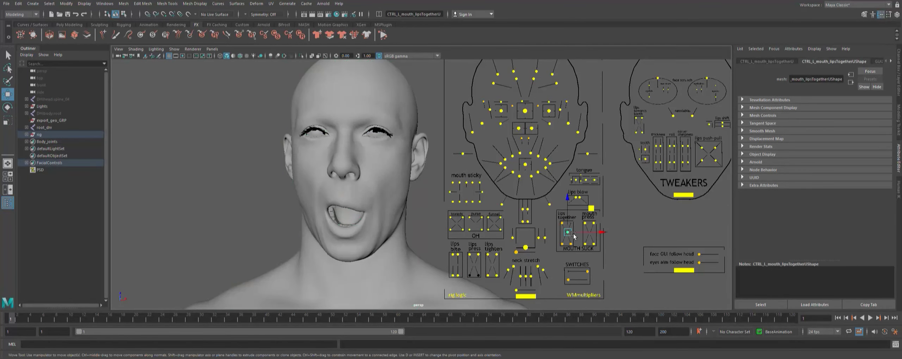
{"action": "key", "text": "ctrl+z"}
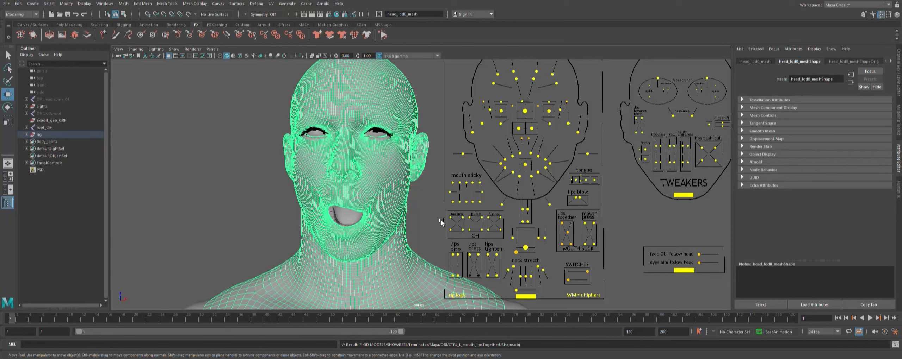
Step: Press the right lower lips together, select the head, and copy the left lower control's name
{"action": "left_click", "coordinate": [565, 234]}
{"action": "middle_click_drag", "start_coordinate": [565, 234], "coordinate": [599, 201]}
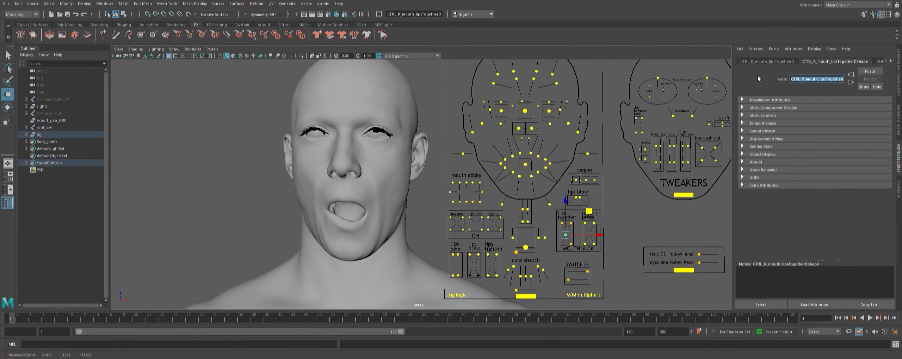
{"action": "left_click", "coordinate": [402, 196]}
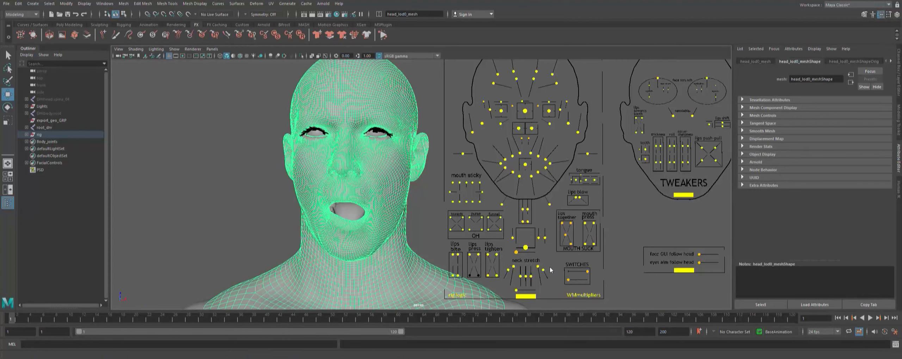
{"action": "left_click", "coordinate": [573, 245]}
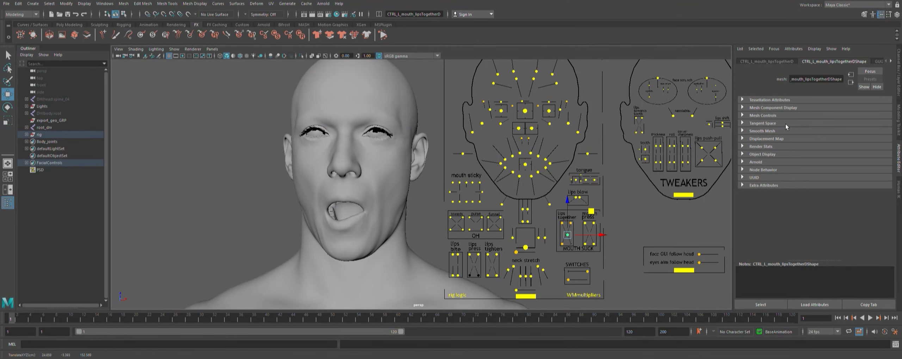
{"action": "left_click_drag", "start_coordinate": [841, 79], "coordinate": [760, 76]}
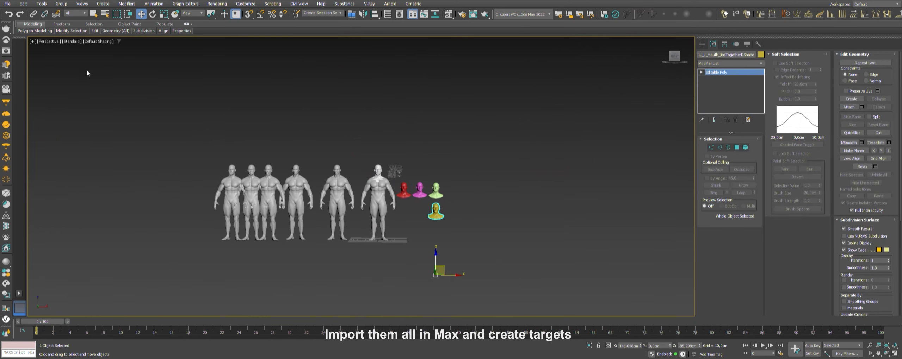
Step: Add the imported lips-together heads as new morph targets and move the new body into the row
{"action": "left_click_drag", "start_coordinate": [440, 270], "coordinate": [407, 268]}
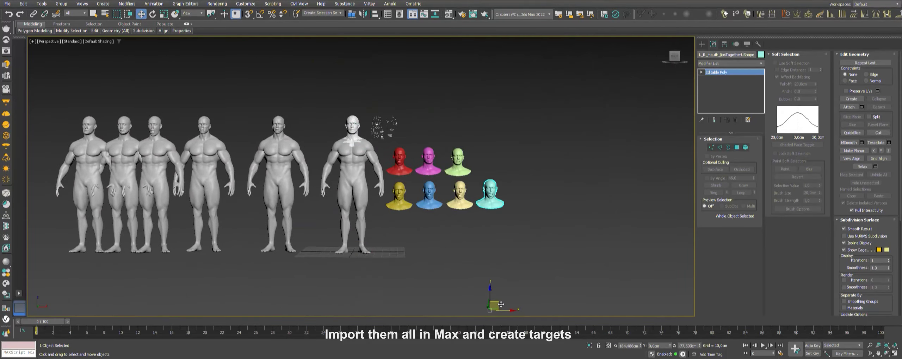
{"action": "left_click", "coordinate": [435, 246]}
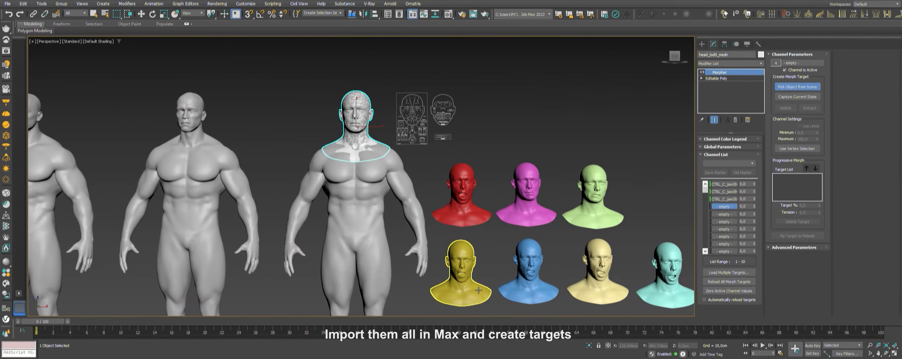
{"action": "left_click", "coordinate": [797, 87]}
{"action": "left_click", "coordinate": [724, 222]}
{"action": "left_click", "coordinate": [598, 271]}
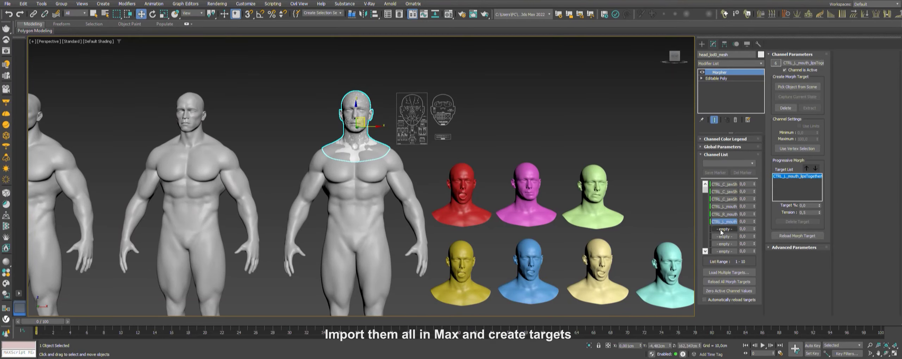
{"action": "left_click", "coordinate": [724, 229]}
{"action": "left_click", "coordinate": [665, 267]}
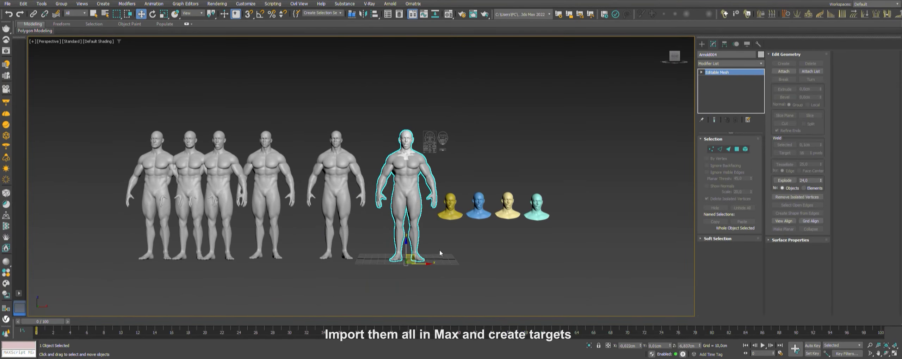
{"action": "mouse_move", "coordinate": [425, 263]}
{"action": "left_mouse_down"}
{"action": "mouse_move", "coordinate": [154, 261]}
{"action": "mouse_move", "coordinate": [224, 258]}
{"action": "left_mouse_up"}
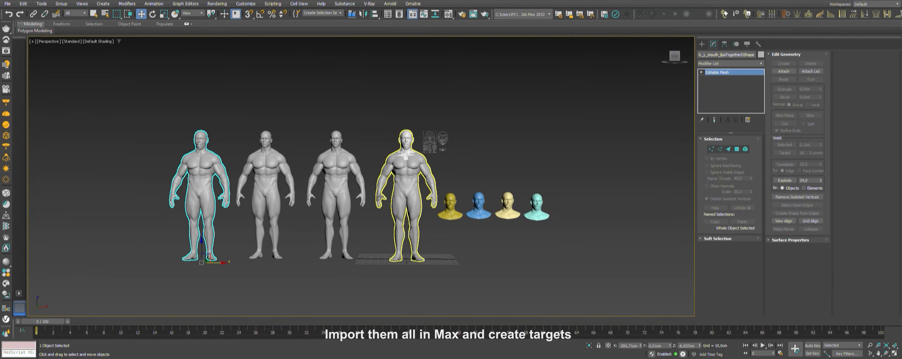
Step: Review the CTRL_R_mouth and CTRL_L_mouth morph channels against the Arnold001 and Arnold004 bodies
{"action": "left_click", "coordinate": [406, 145]}
{"action": "left_click", "coordinate": [724, 214]}
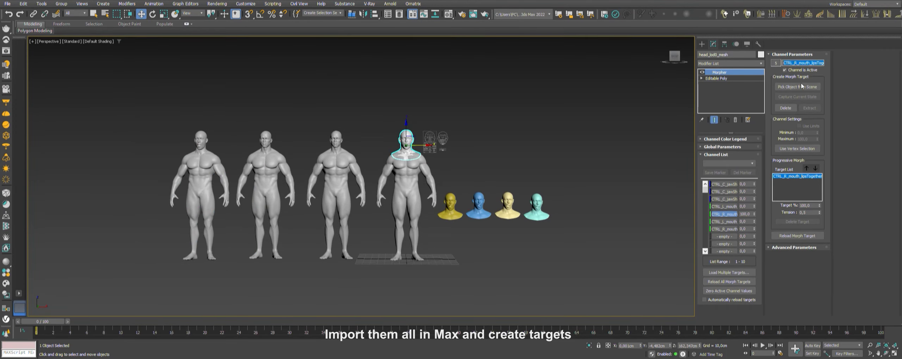
{"action": "left_click", "coordinate": [412, 212]}
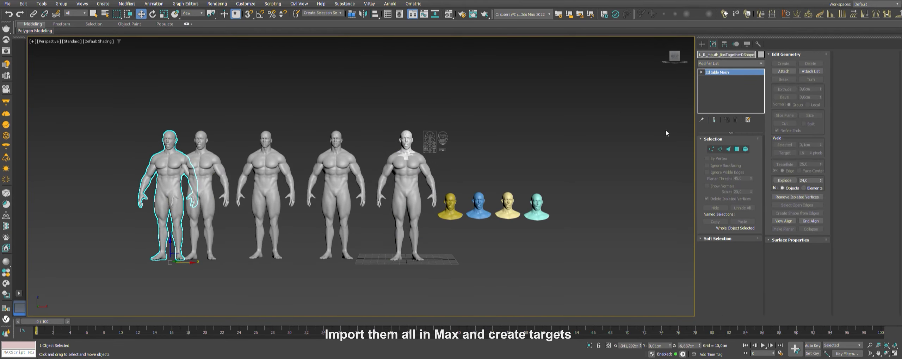
{"action": "left_click", "coordinate": [406, 143]}
{"action": "left_click", "coordinate": [724, 221]}
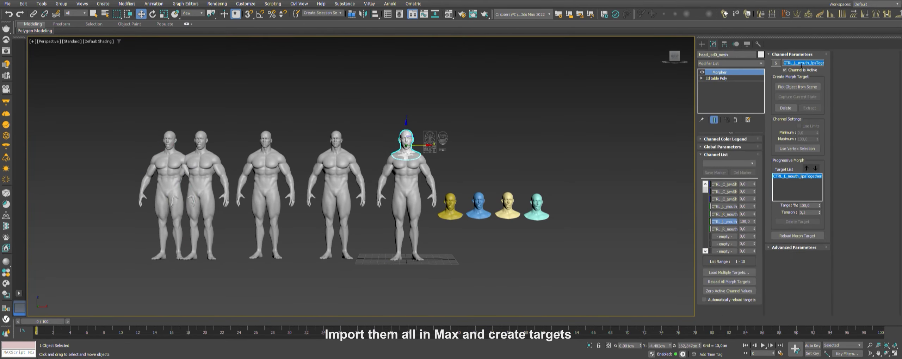
{"action": "left_click", "coordinate": [421, 182]}
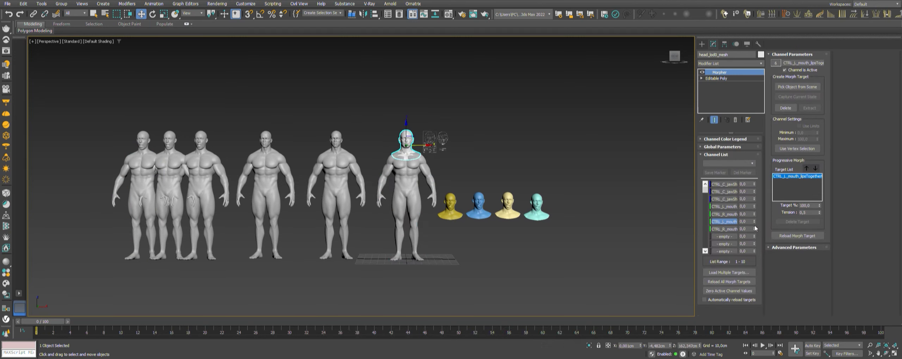
{"action": "left_click", "coordinate": [407, 185]}
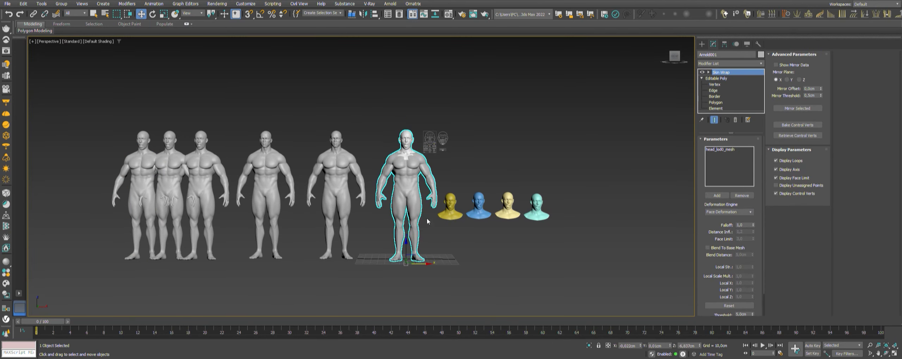
{"action": "left_click", "coordinate": [141, 197]}
Step: Zoom in on the body row and inspect Arnold001 and head_lod0_mesh's morphs
{"action": "key", "text": "z"}
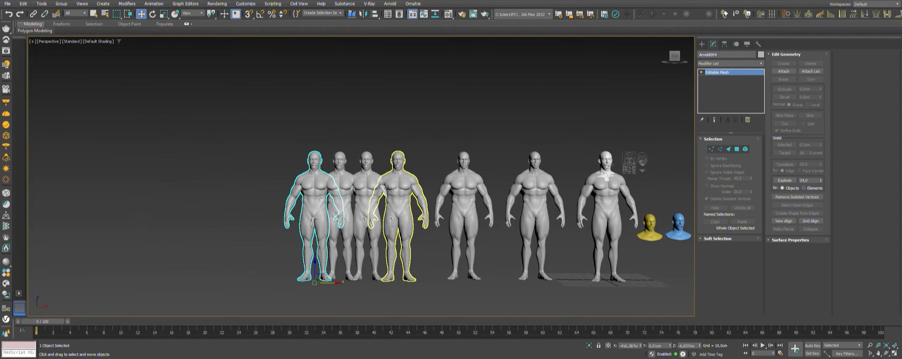
{"action": "scroll", "coordinate": [373, 122], "scroll_direction": "down", "scroll_amount": 5}
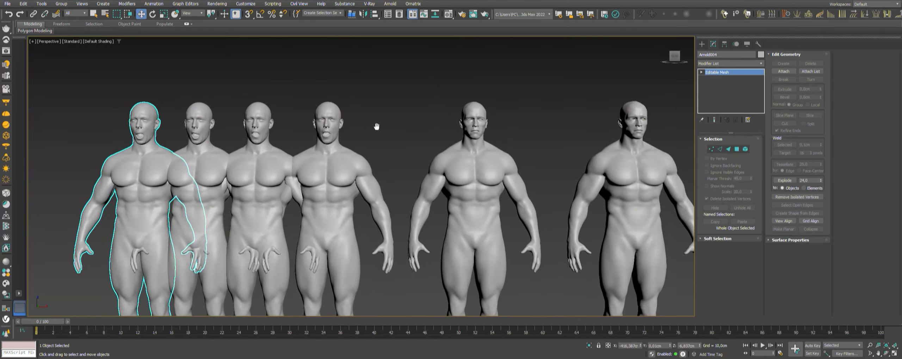
{"action": "scroll", "coordinate": [238, 123], "scroll_direction": "up", "scroll_amount": 2}
{"action": "scroll", "coordinate": [238, 123], "scroll_direction": "down", "scroll_amount": 2}
{"action": "left_click", "coordinate": [497, 169]}
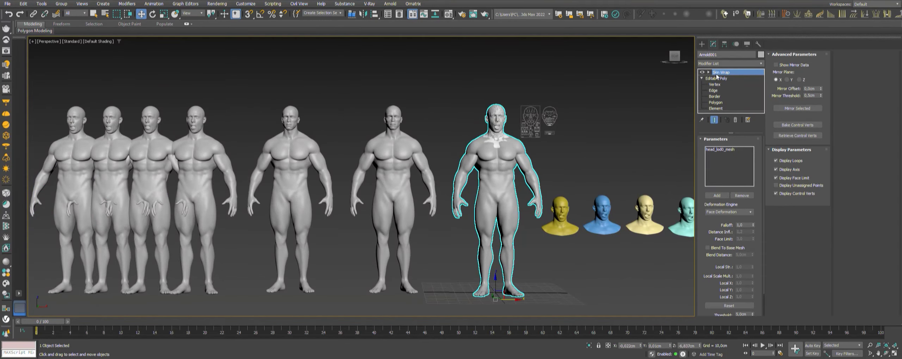
{"action": "left_click", "coordinate": [496, 118]}
{"action": "scroll", "coordinate": [496, 120], "scroll_direction": "up", "scroll_amount": 2}
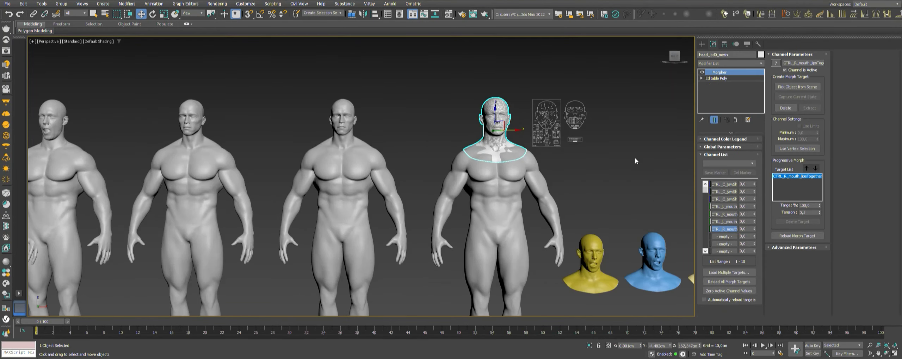
{"action": "left_click", "coordinate": [514, 166]}
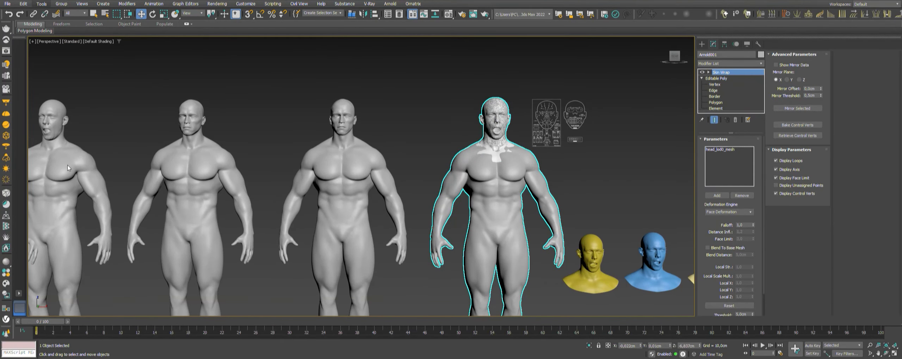
Step: Select the Arnold005 copy and drag it far left to join the body row
{"action": "scroll", "coordinate": [506, 260], "scroll_direction": "down", "scroll_amount": 2}
{"action": "left_click", "coordinate": [505, 259]}
{"action": "scroll", "coordinate": [505, 259], "scroll_direction": "down", "scroll_amount": 1}
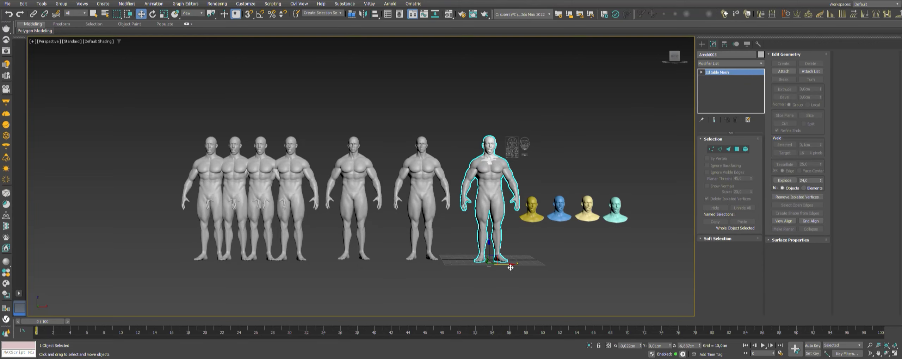
{"action": "left_click_drag", "start_coordinate": [510, 267], "coordinate": [192, 268]}
{"action": "scroll", "coordinate": [371, 156], "scroll_direction": "up", "scroll_amount": 3}
{"action": "scroll", "coordinate": [371, 156], "scroll_direction": "up", "scroll_amount": 2}
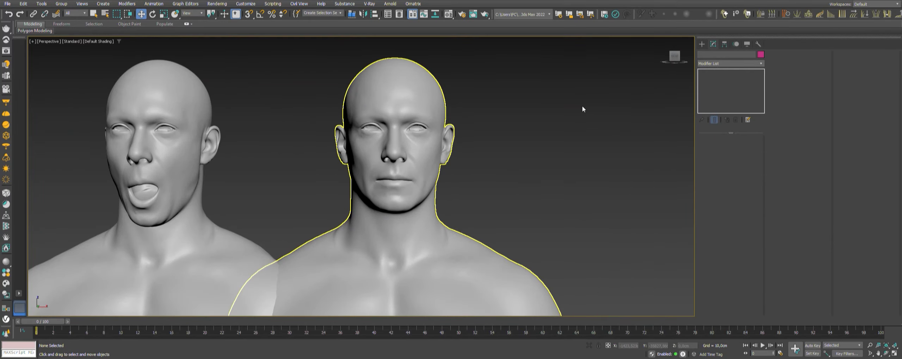
Step: Set the head's CTRL_C_jaw and Arnold004 morph channels to 100
{"action": "left_click", "coordinate": [423, 185]}
{"action": "scroll", "coordinate": [467, 180], "scroll_direction": "up", "scroll_amount": 2}
{"action": "scroll", "coordinate": [420, 176], "scroll_direction": "up", "scroll_amount": 4}
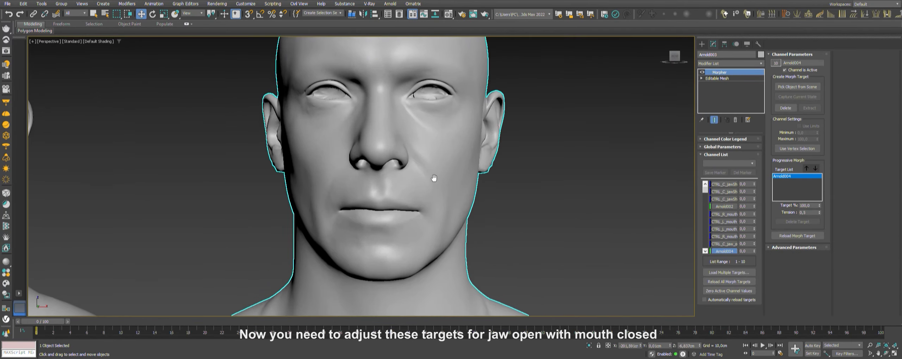
{"action": "scroll", "coordinate": [429, 177], "scroll_direction": "down", "scroll_amount": 4}
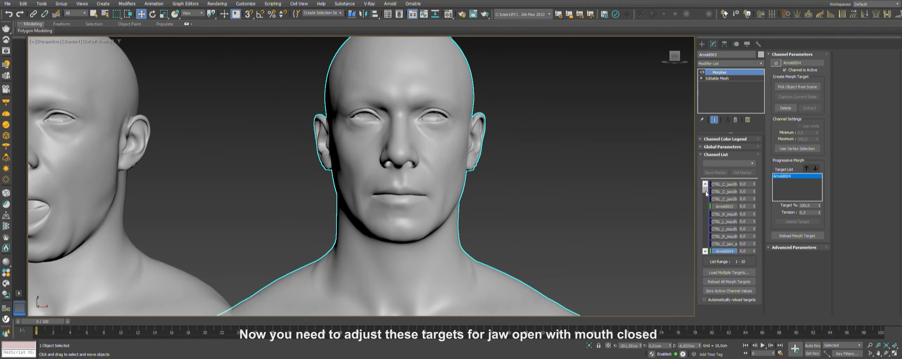
{"action": "left_click", "coordinate": [752, 184]}
{"action": "type", "text": "100"}
{"action": "key", "text": "Return"}
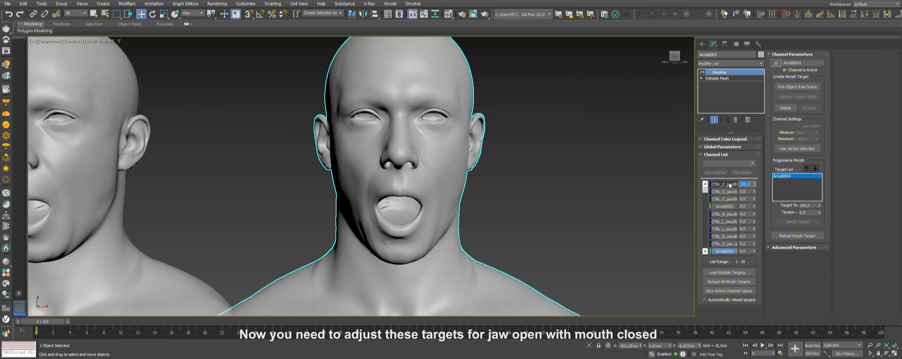
{"action": "left_click", "coordinate": [751, 252]}
{"action": "type", "text": "1"}
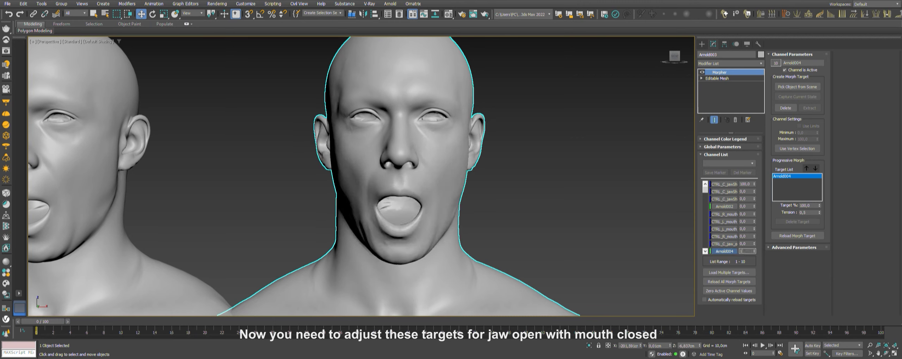
{"action": "key", "text": "Return"}
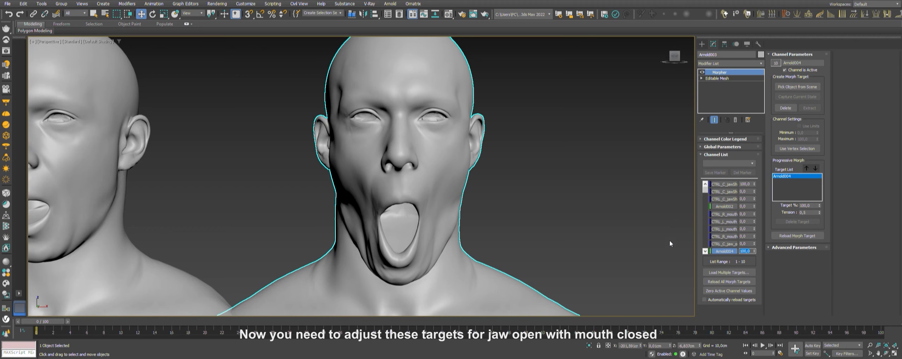
Step: Turn off Use Limits in Global Parameters and set the jaw channel to -100
{"action": "left_click", "coordinate": [710, 147]}
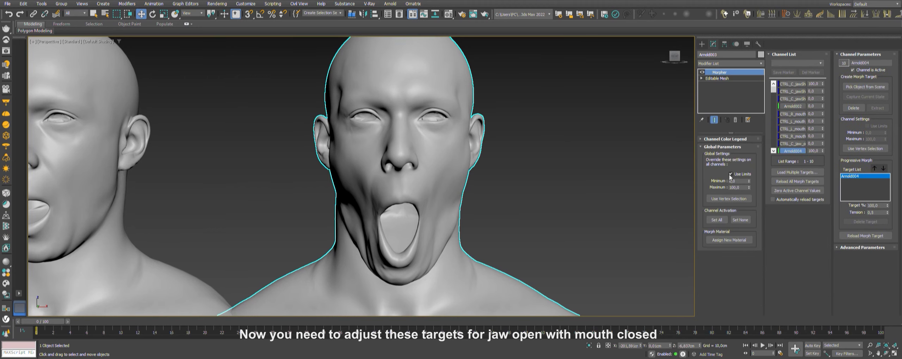
{"action": "left_click", "coordinate": [731, 174]}
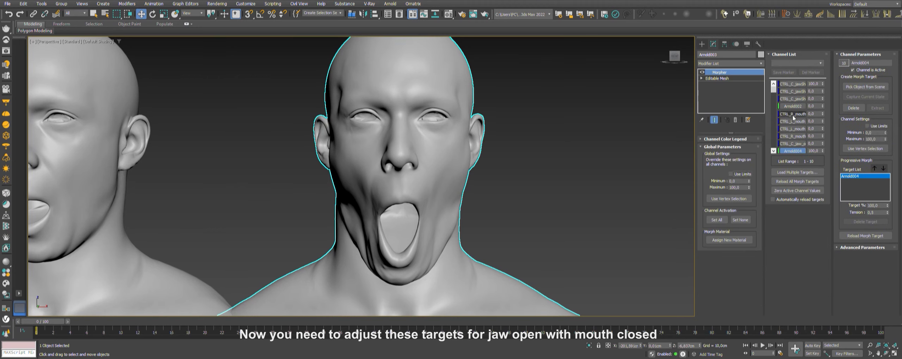
{"action": "right_click", "coordinate": [822, 84]}
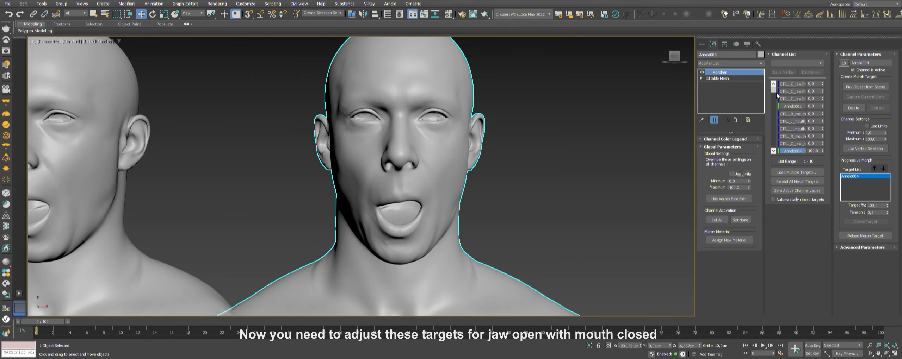
{"action": "double_click", "coordinate": [812, 83]}
{"action": "type", "text": "-100"}
{"action": "key", "text": "Return"}
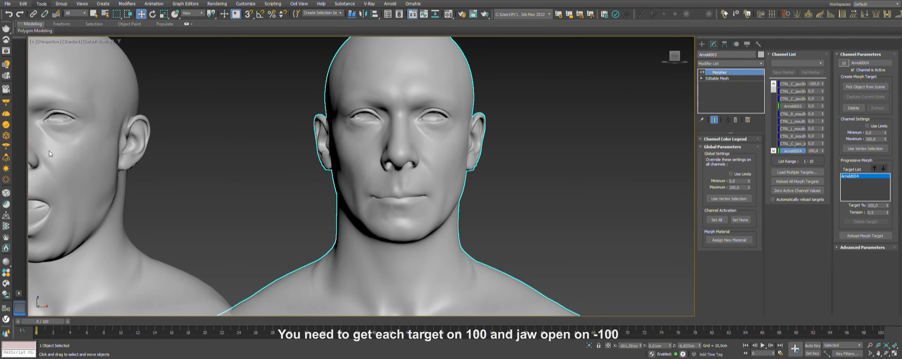
{"action": "scroll", "coordinate": [57, 196], "scroll_direction": "down", "scroll_amount": 10}
Step: Place Arnold005 beside the bodies, zero the jaw and Arnold004 channels, then set jaw to 100
{"action": "left_click_drag", "start_coordinate": [432, 198], "coordinate": [384, 198]}
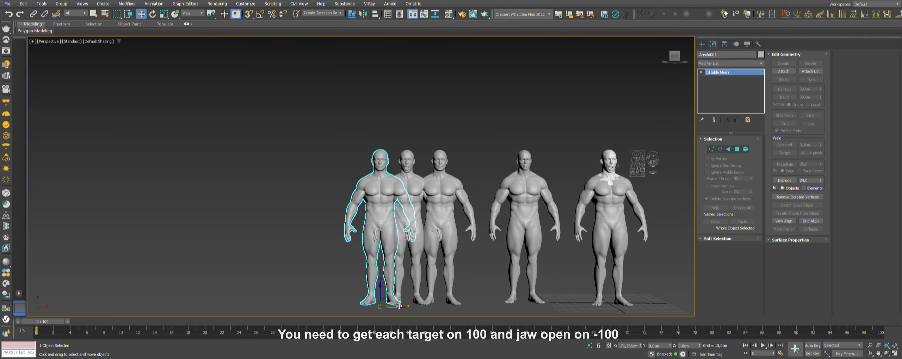
{"action": "scroll", "coordinate": [410, 156], "scroll_direction": "up", "scroll_amount": 3}
{"action": "scroll", "coordinate": [403, 148], "scroll_direction": "up", "scroll_amount": 3}
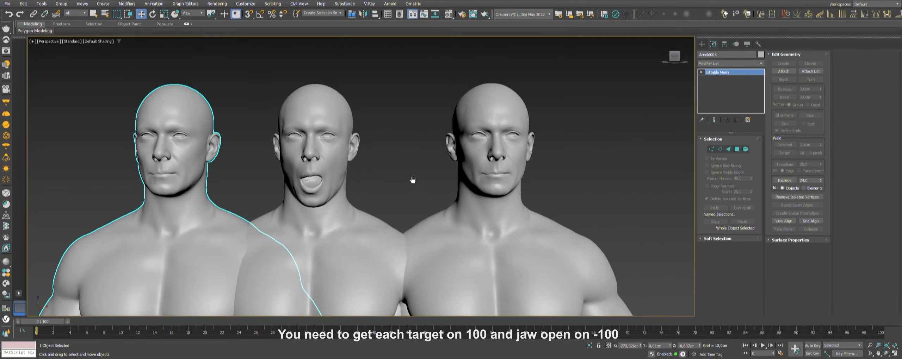
{"action": "scroll", "coordinate": [410, 176], "scroll_direction": "up", "scroll_amount": 3}
{"action": "scroll", "coordinate": [448, 197], "scroll_direction": "up", "scroll_amount": 2}
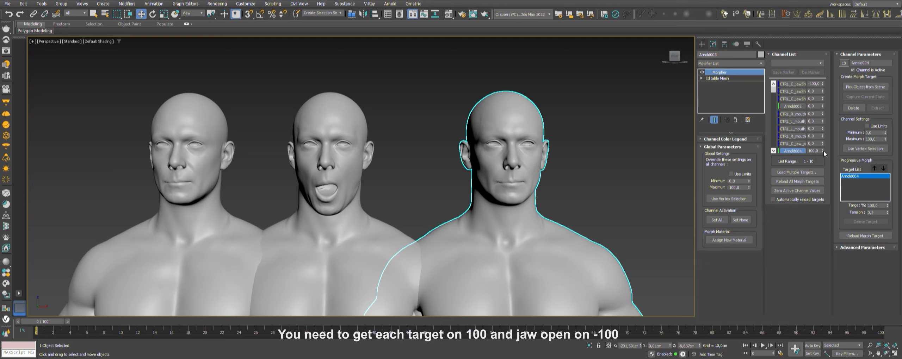
{"action": "right_click", "coordinate": [822, 84]}
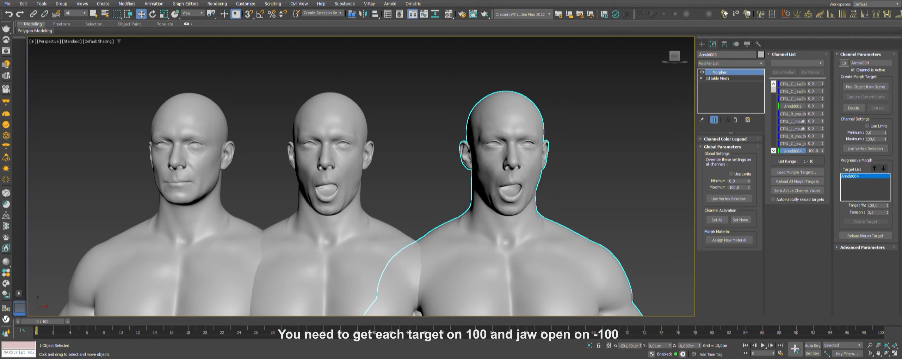
{"action": "right_click", "coordinate": [824, 153]}
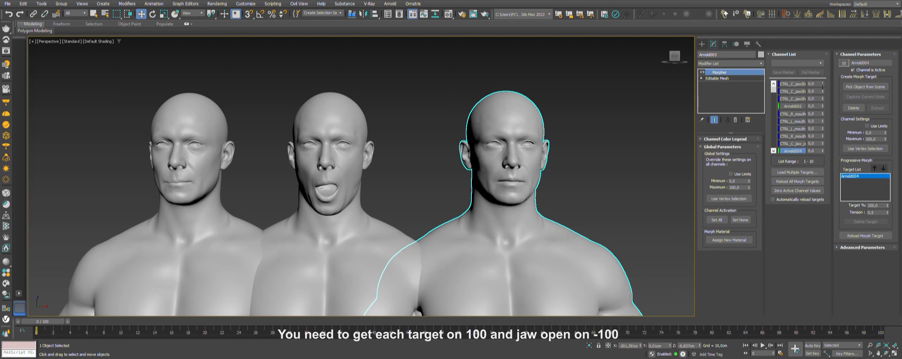
{"action": "left_click", "coordinate": [812, 83]}
{"action": "type", "text": "100"}
{"action": "key", "text": "Return"}
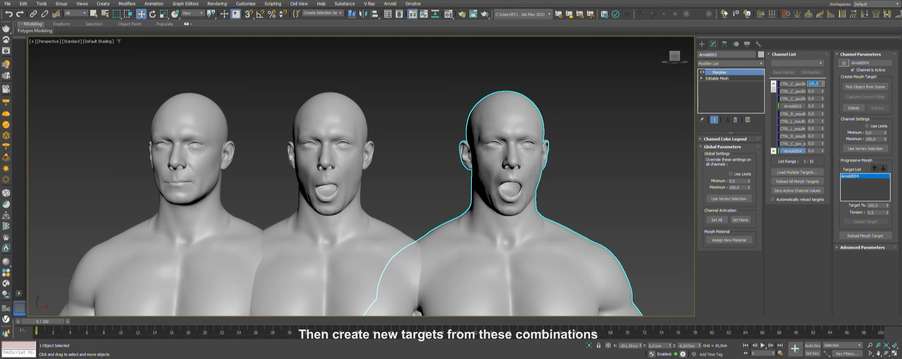
Step: Load Arnold005 into empty Morpher channel 11 and set it to 100
{"action": "scroll", "coordinate": [793, 116], "scroll_direction": "down", "scroll_amount": 3}
{"action": "left_click", "coordinate": [789, 137]}
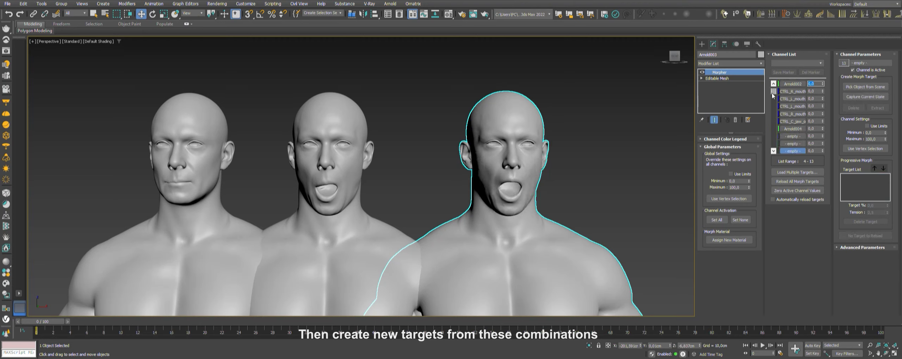
{"action": "left_click", "coordinate": [864, 87]}
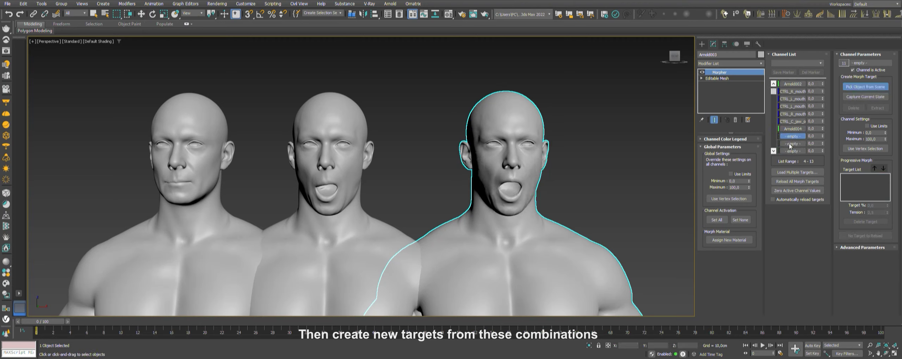
{"action": "left_click", "coordinate": [199, 151]}
{"action": "left_click", "coordinate": [810, 137]}
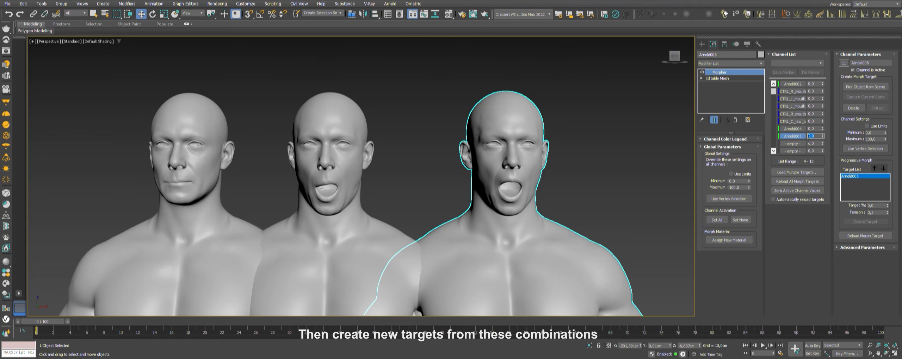
{"action": "type", "text": "100"}
{"action": "key", "text": "Return"}
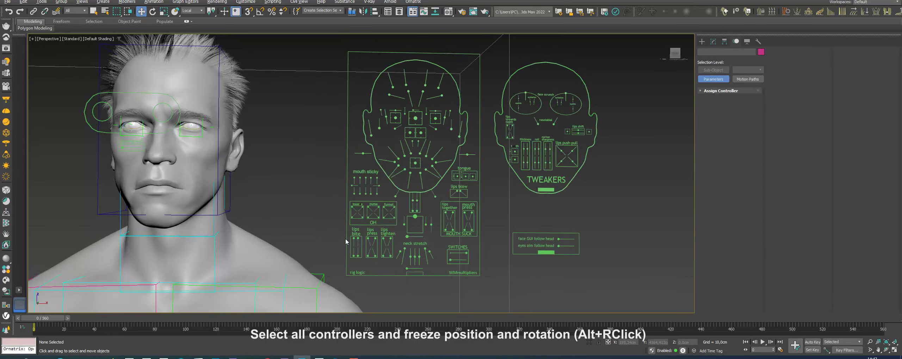
Step: Freeze Transform on all 408 GUI controllers, confirm Yes, then select CTRL_C_jaw_openExtreme
{"action": "double_click", "coordinate": [377, 276]}
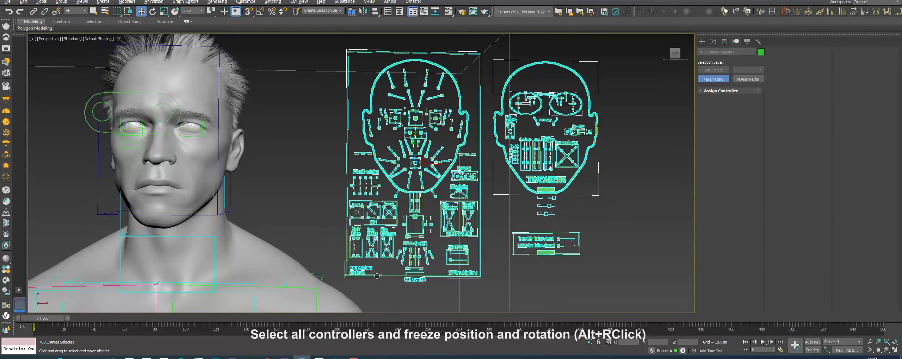
{"action": "right_click", "coordinate": [376, 276], "text": "alt"}
{"action": "left_click", "coordinate": [352, 252]}
{"action": "right_click", "coordinate": [374, 274], "text": "alt"}
{"action": "left_click", "coordinate": [357, 252]}
{"action": "left_click", "coordinate": [486, 203]}
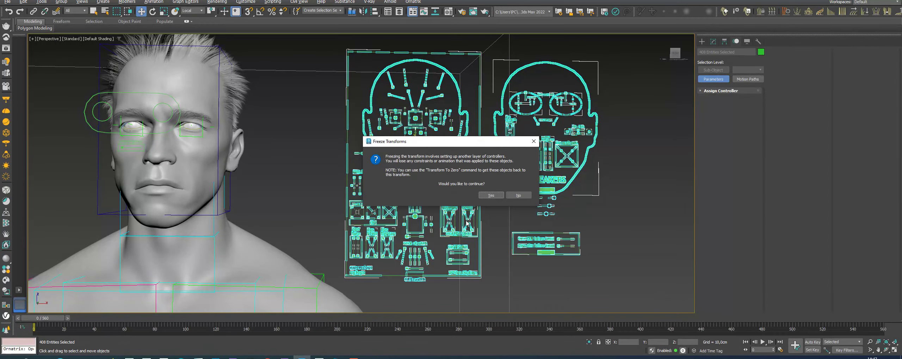
{"action": "left_click", "coordinate": [485, 201]}
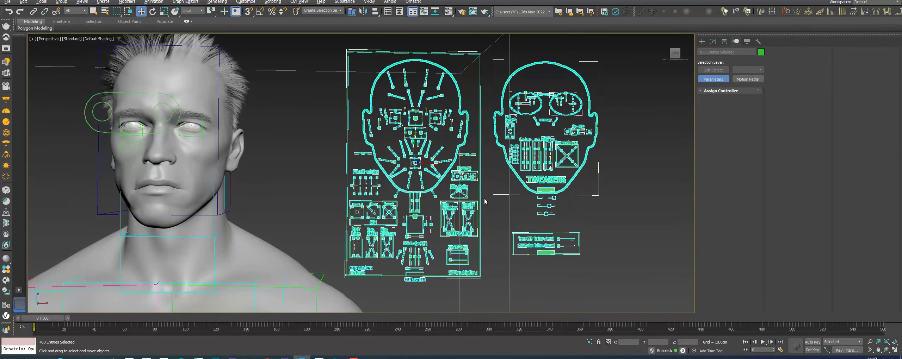
{"action": "scroll", "coordinate": [434, 239], "scroll_direction": "up", "scroll_amount": 5}
{"action": "left_click", "coordinate": [370, 233]}
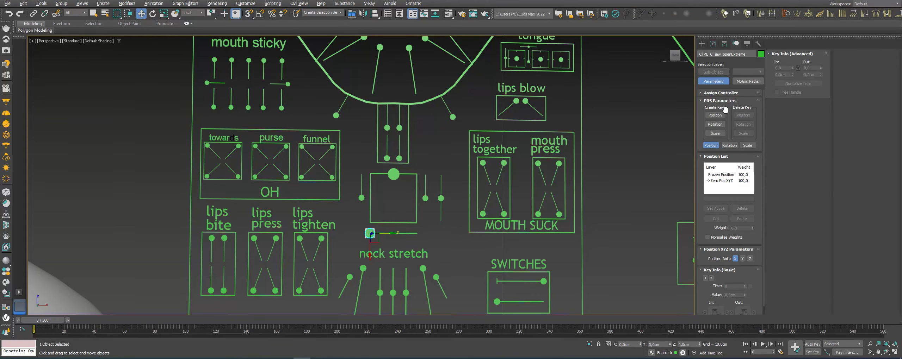
Step: Assign a Float Limit controller to CTRL_C_jaw's Zero Pos X position track
{"action": "left_click", "coordinate": [721, 93]}
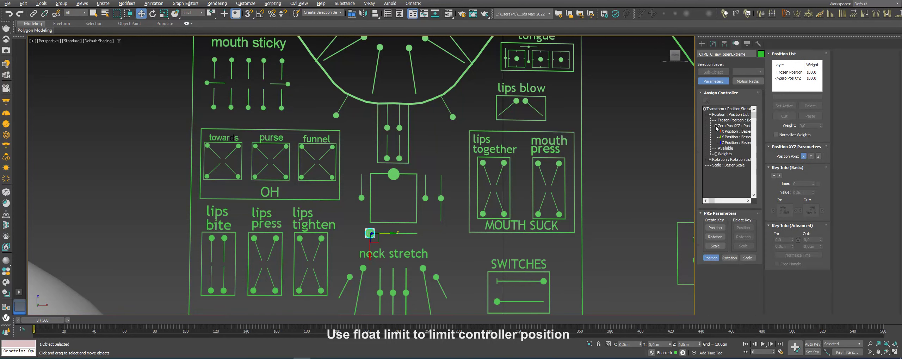
{"action": "left_click", "coordinate": [715, 125]}
{"action": "left_click", "coordinate": [736, 132]}
{"action": "left_click", "coordinate": [706, 101]}
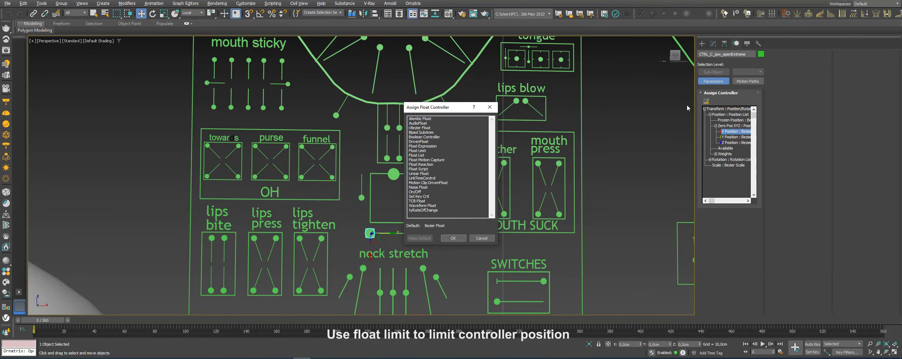
{"action": "double_click", "coordinate": [418, 150]}
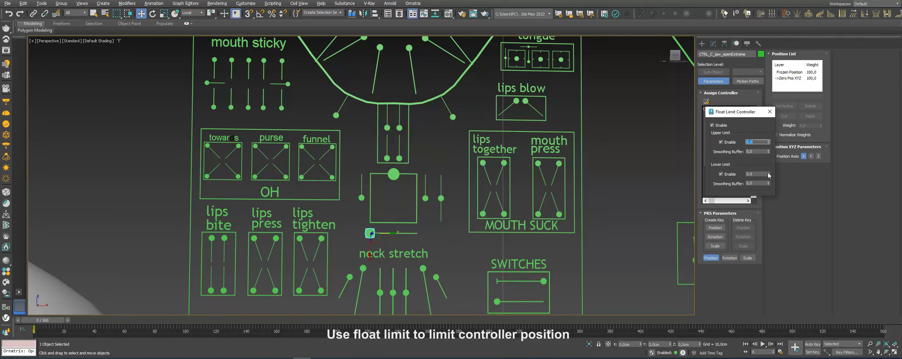
{"action": "left_click", "coordinate": [769, 112]}
Step: Add Float Limit controllers to the Y and Z position tracks, zeroing Y's lower limit
{"action": "left_click", "coordinate": [735, 137]}
{"action": "left_click", "coordinate": [706, 102]}
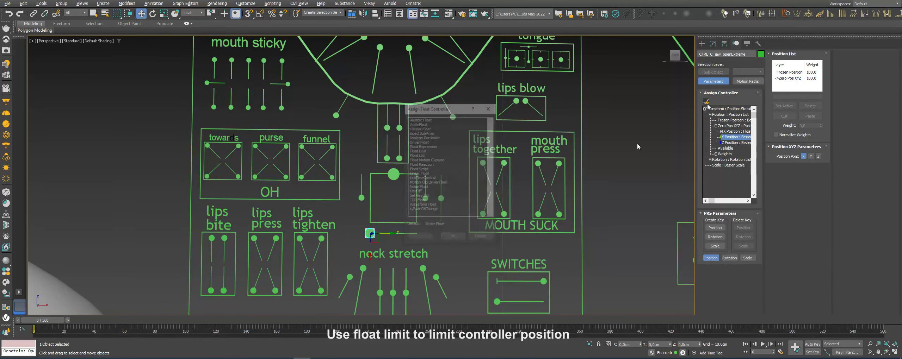
{"action": "double_click", "coordinate": [418, 153]}
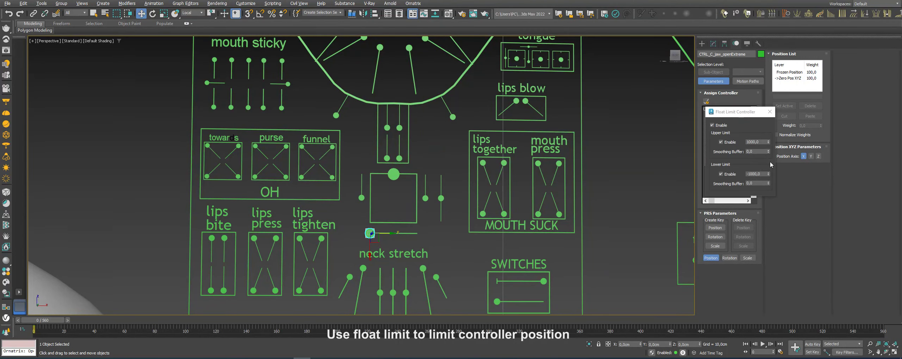
{"action": "right_click", "coordinate": [768, 174]}
{"action": "right_click", "coordinate": [769, 142]}
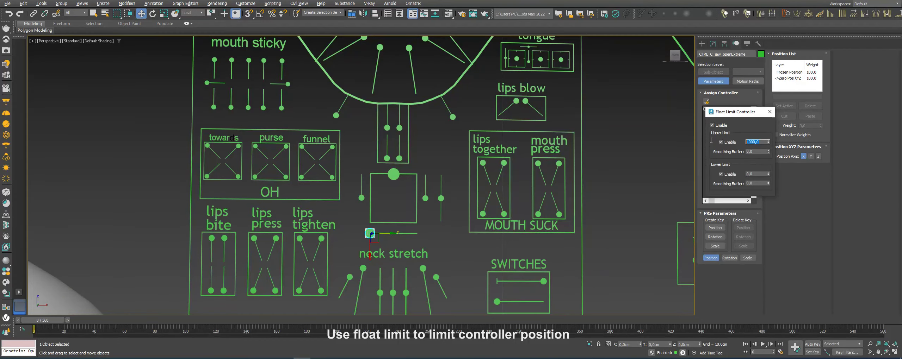
{"action": "type", "text": "4"}
{"action": "key", "text": "Escape"}
{"action": "left_click", "coordinate": [770, 112]}
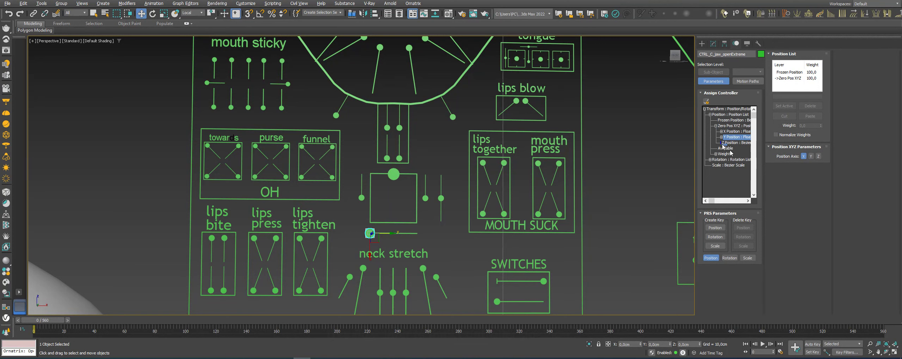
{"action": "left_click", "coordinate": [707, 102]}
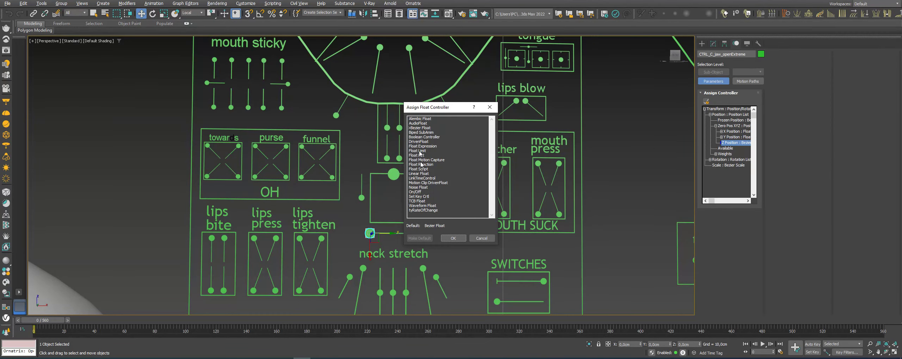
{"action": "key", "text": "Return"}
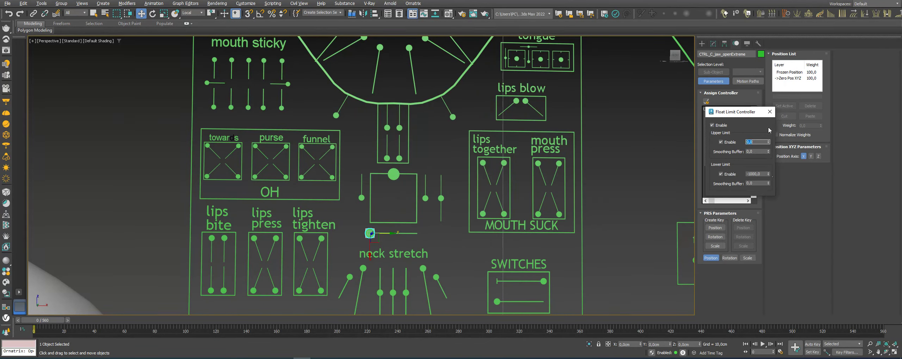
{"action": "left_click", "coordinate": [770, 111]}
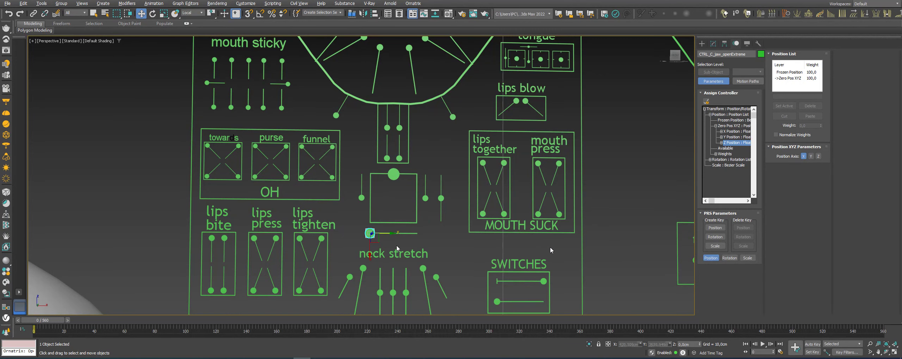
Step: Drag the jaw controls to test their limited range, then reset CTRL_C_jaw's position
{"action": "left_click_drag", "start_coordinate": [391, 233], "coordinate": [365, 239]}
{"action": "left_click", "coordinate": [393, 174]}
{"action": "mouse_move", "coordinate": [394, 174]}
{"action": "left_mouse_down"}
{"action": "mouse_move", "coordinate": [395, 145]}
{"action": "mouse_move", "coordinate": [393, 210]}
{"action": "left_mouse_up"}
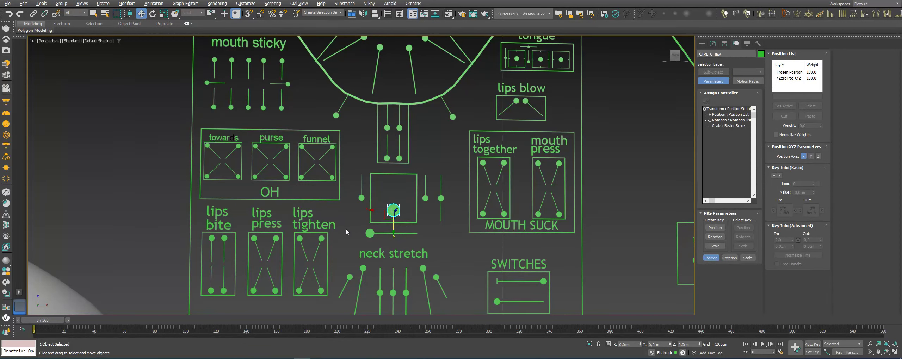
{"action": "right_click", "coordinate": [352, 220]}
{"action": "left_click", "coordinate": [331, 208]}
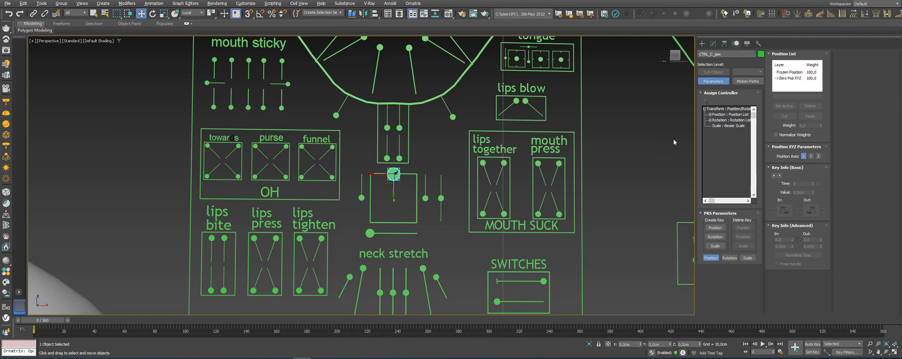
Step: Reapply Float Limit controllers to the Z and Y position tracks with limits reset to 0
{"action": "left_click", "coordinate": [710, 115]}
{"action": "left_click", "coordinate": [715, 126]}
{"action": "left_click", "coordinate": [725, 142]}
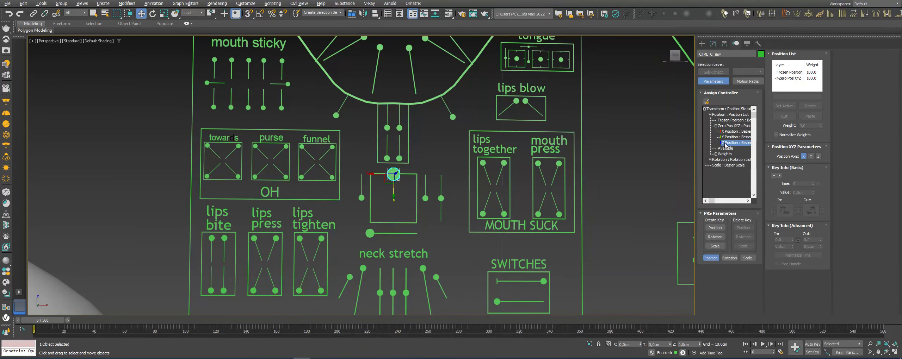
{"action": "left_click", "coordinate": [707, 102]}
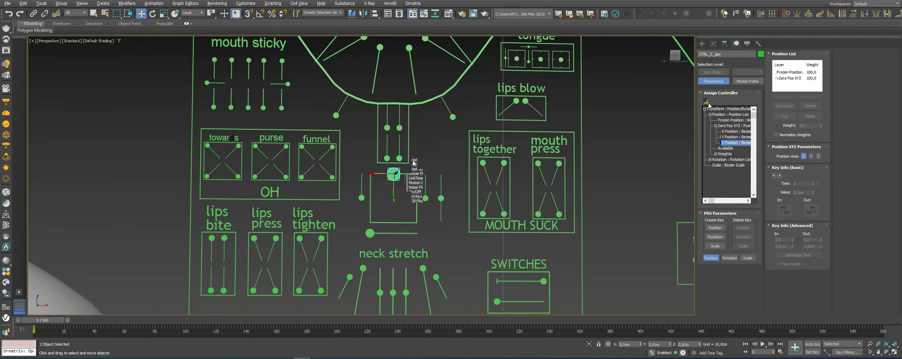
{"action": "double_click", "coordinate": [415, 163]}
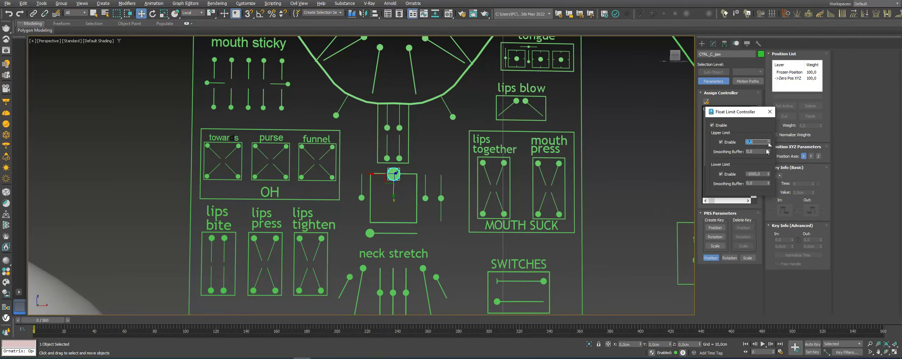
{"action": "right_click", "coordinate": [768, 174]}
{"action": "left_click", "coordinate": [770, 112]}
{"action": "left_click", "coordinate": [723, 139]}
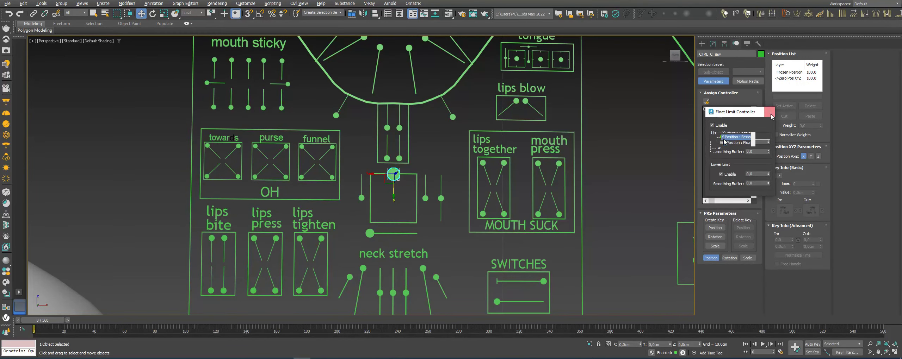
{"action": "left_click", "coordinate": [706, 102]}
{"action": "double_click", "coordinate": [419, 152]}
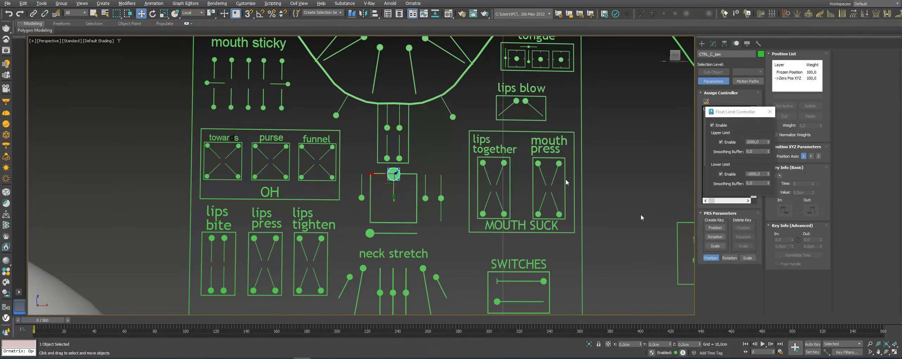
{"action": "right_click", "coordinate": [767, 175]}
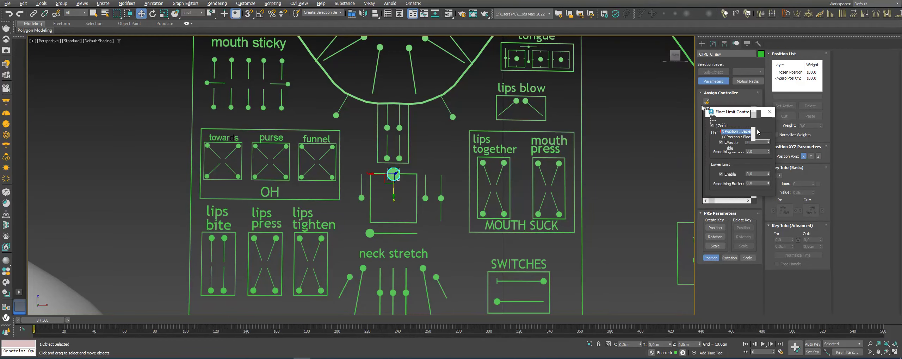
Step: Limit the X position track between -1 and 1, then test and undo a jaw move
{"action": "left_click", "coordinate": [706, 102]}
{"action": "double_click", "coordinate": [420, 152]}
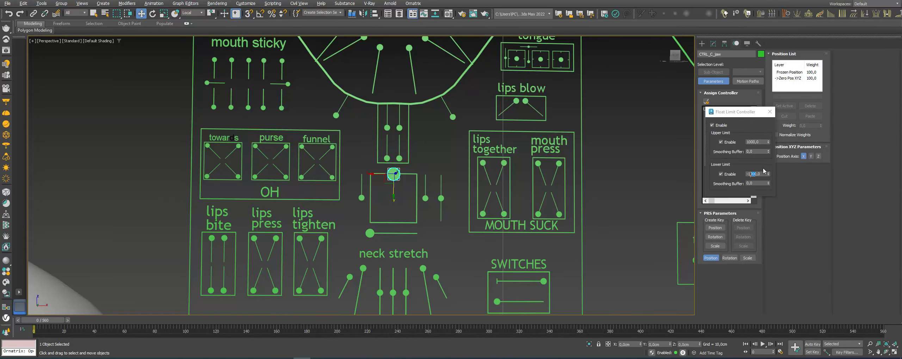
{"action": "double_click", "coordinate": [751, 174]}
{"action": "type", "text": "-1"}
{"action": "double_click", "coordinate": [756, 142]}
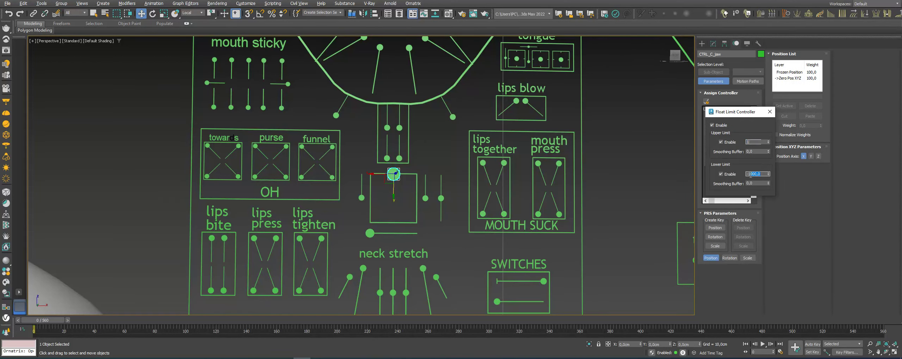
{"action": "type", "text": "1"}
{"action": "left_click", "coordinate": [770, 111]}
{"action": "mouse_move", "coordinate": [389, 179]}
{"action": "left_mouse_down"}
{"action": "mouse_move", "coordinate": [360, 187]}
{"action": "mouse_move", "coordinate": [388, 194]}
{"action": "left_mouse_up"}
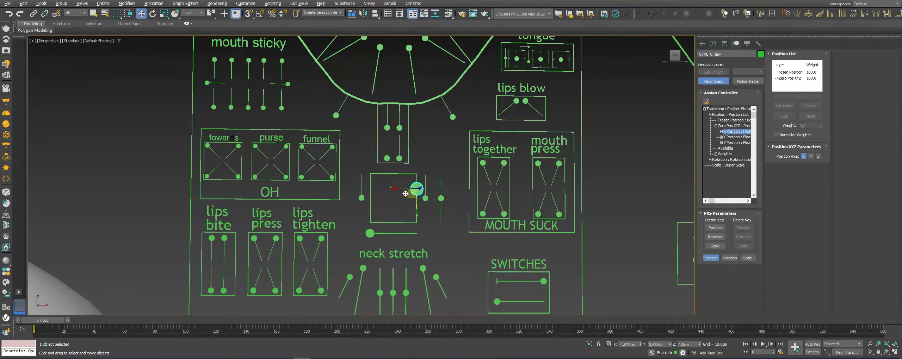
{"action": "left_click", "coordinate": [8, 13]}
{"action": "left_click", "coordinate": [9, 13]}
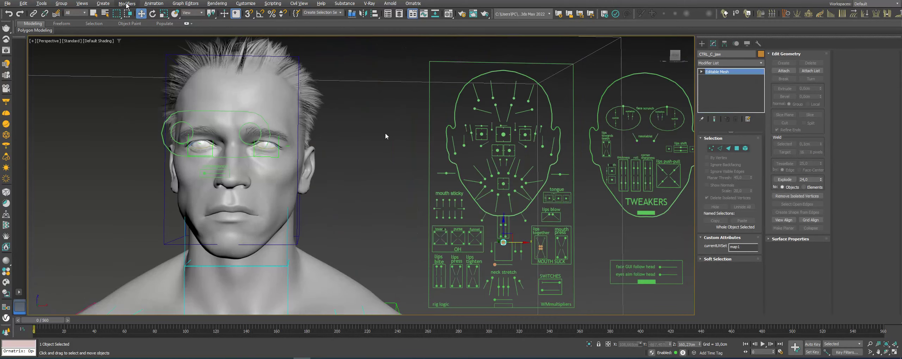
Step: Open Reaction Manager and set CTRL_C_jaw's Y position as the master driver
{"action": "left_click", "coordinate": [154, 3]}
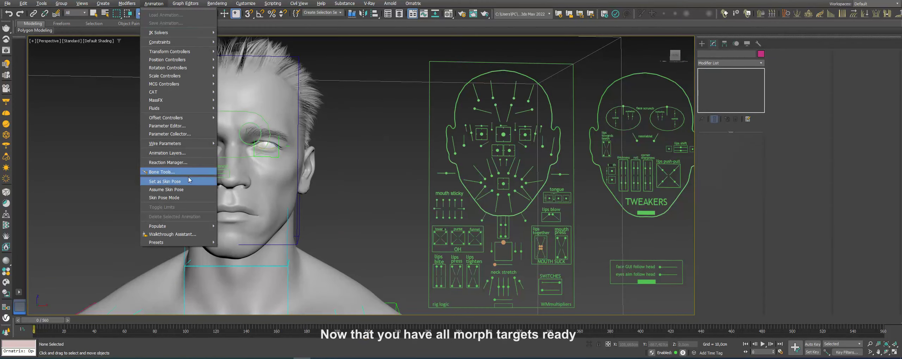
{"action": "left_click", "coordinate": [168, 163]}
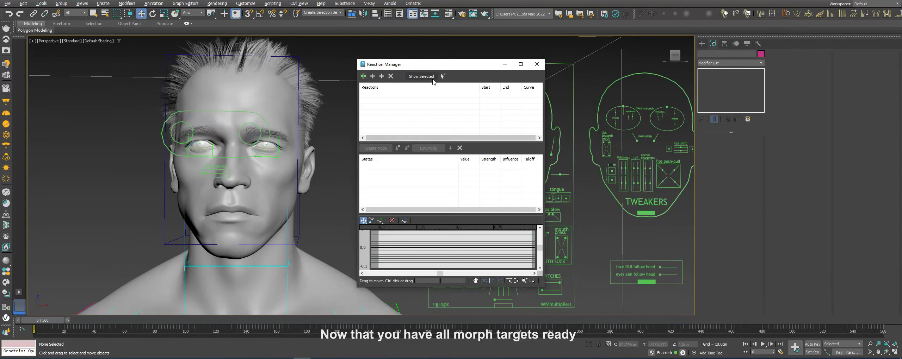
{"action": "left_click_drag", "start_coordinate": [433, 65], "coordinate": [715, 84]}
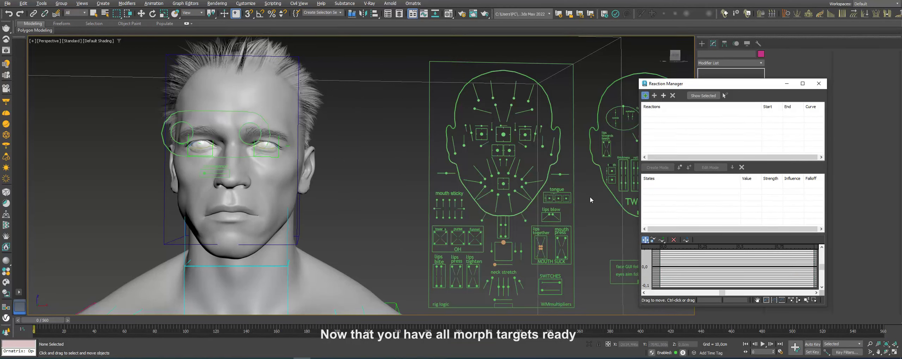
{"action": "left_click", "coordinate": [503, 242]}
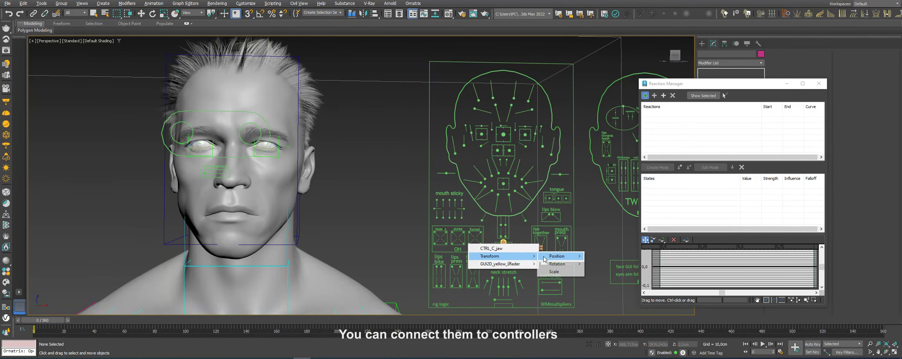
{"action": "mouse_move", "coordinate": [663, 272]}
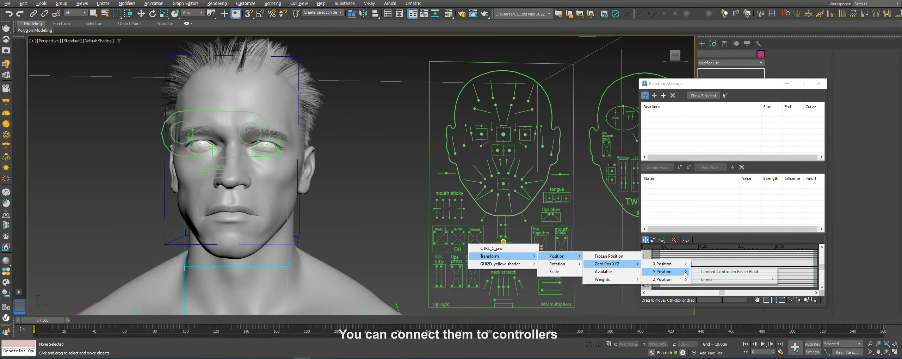
{"action": "left_click", "coordinate": [728, 272]}
Step: Add CTRL_C_jawShape_Dwn, the lips-together targets and morph target 6 as driven
{"action": "left_click", "coordinate": [654, 96]}
{"action": "left_click", "coordinate": [241, 193]}
{"action": "left_click", "coordinate": [528, 219]}
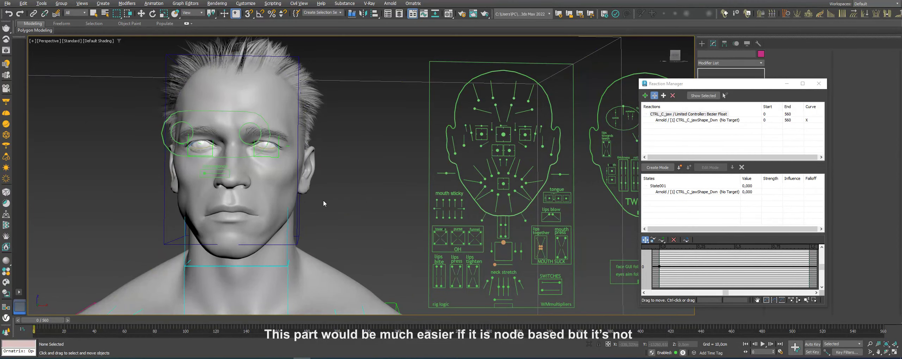
{"action": "left_click", "coordinate": [248, 194]}
{"action": "mouse_move", "coordinate": [274, 205]}
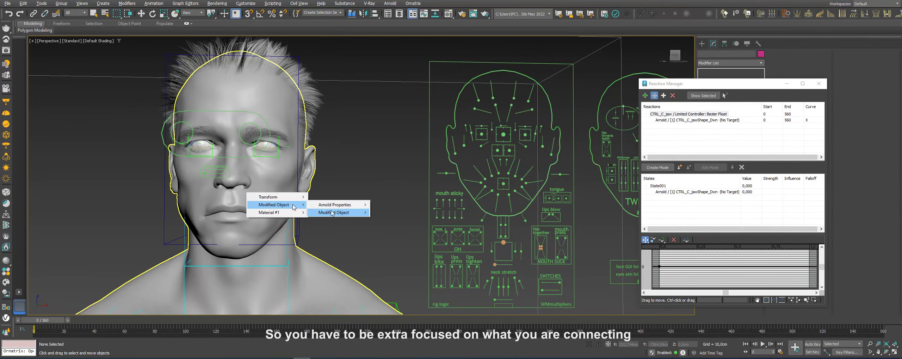
{"action": "left_click", "coordinate": [541, 243]}
{"action": "left_click", "coordinate": [238, 208]}
{"action": "left_click", "coordinate": [539, 264]}
{"action": "left_click", "coordinate": [238, 208]}
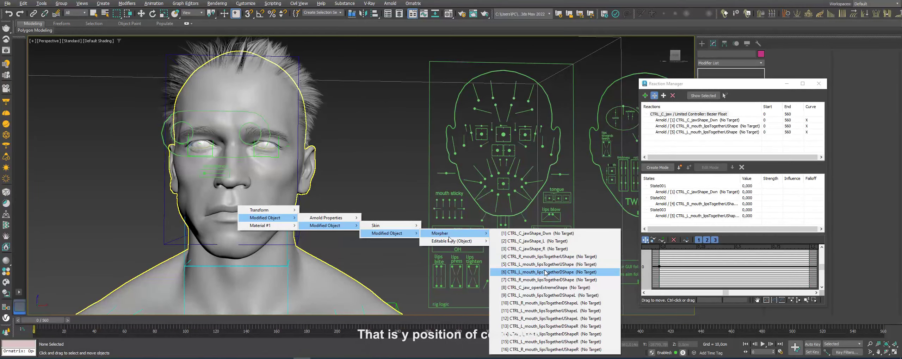
{"action": "left_click", "coordinate": [546, 273]}
Step: Add the right lips-together and CTRL_C_jaw_openExtremeShape targets, then begin picking teeth targets
{"action": "left_click", "coordinate": [655, 96]}
{"action": "left_click", "coordinate": [273, 195]}
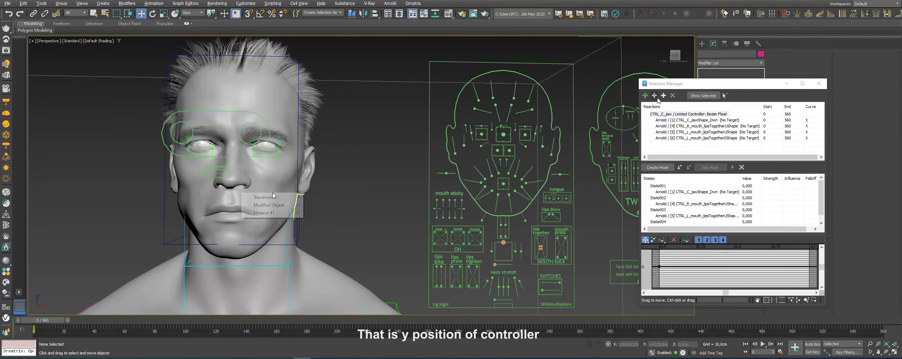
{"action": "left_click", "coordinate": [545, 281]}
{"action": "left_click", "coordinate": [237, 208]}
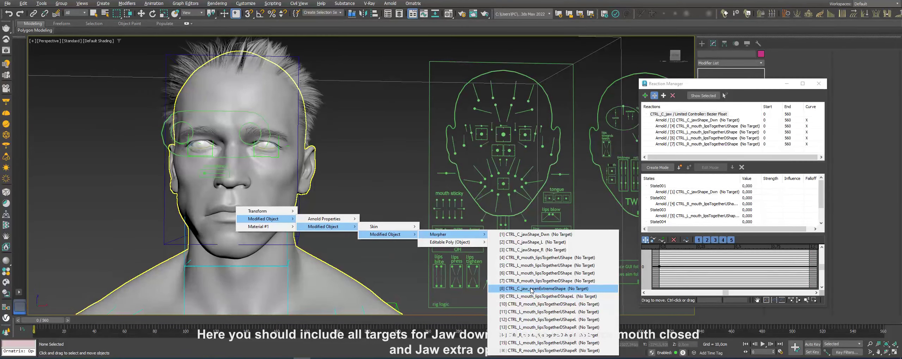
{"action": "left_click", "coordinate": [532, 288]}
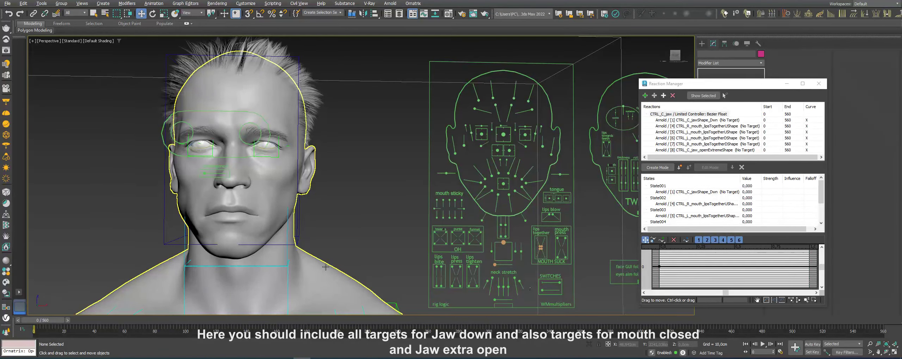
{"action": "left_click", "coordinate": [654, 96]}
{"action": "left_click", "coordinate": [233, 224]}
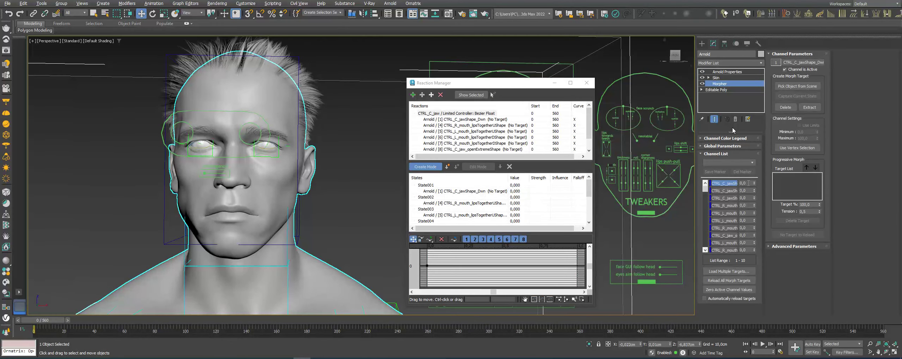
Step: Set the head's Morpher channels 4 through 8 to 100
{"action": "left_click", "coordinate": [725, 183]}
{"action": "type", "text": "00"}
{"action": "key", "text": "Return"}
{"action": "left_click", "coordinate": [727, 205]}
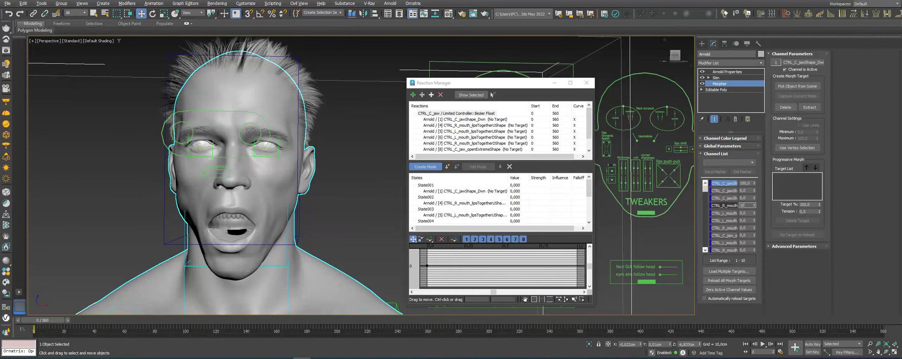
{"action": "key", "text": "Return"}
{"action": "left_click", "coordinate": [744, 213]}
{"action": "type", "text": "100"}
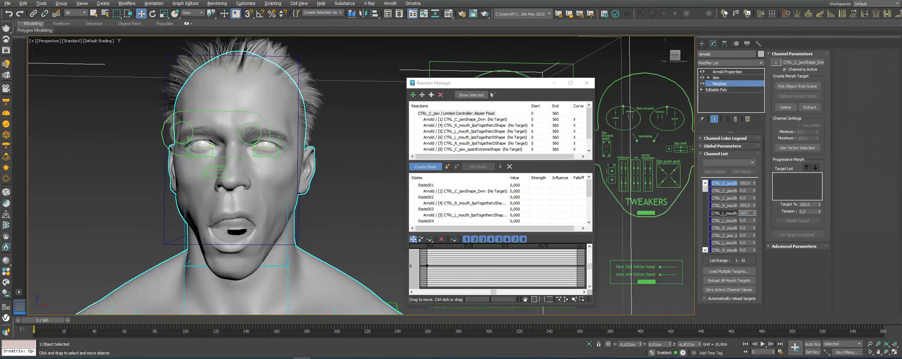
{"action": "key", "text": "Return"}
{"action": "left_click", "coordinate": [747, 221]}
{"action": "type", "text": "1"}
{"action": "key", "text": "Return"}
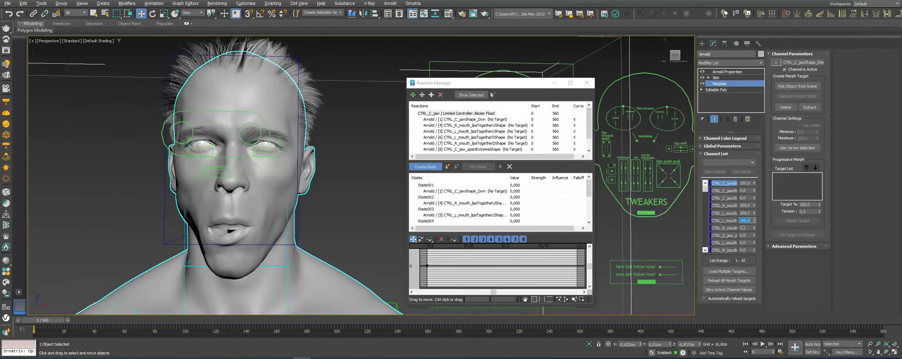
{"action": "left_click", "coordinate": [744, 228]}
{"action": "type", "text": "100"}
{"action": "key", "text": "Return"}
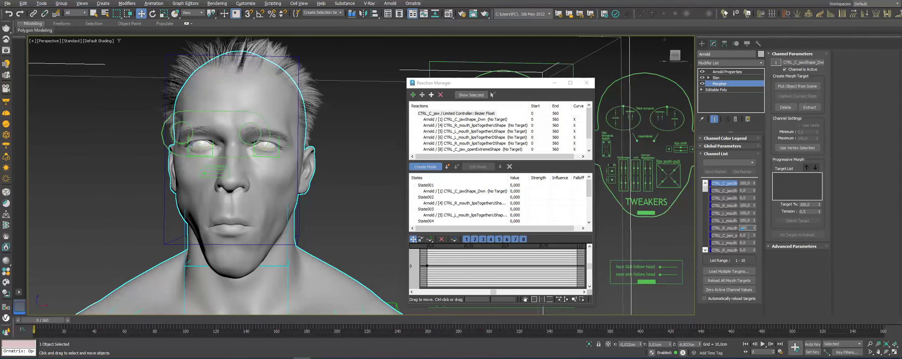
{"action": "left_click", "coordinate": [744, 236]}
{"action": "type", "text": "1"}
{"action": "key", "text": "Return"}
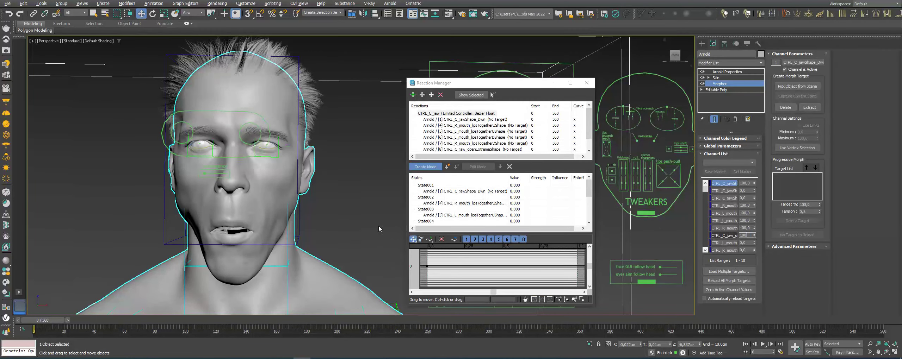
Step: Hide the head, move Reaction Manager aside and select CTRL_C_jaw on the board
{"action": "key", "text": "alt+h"}
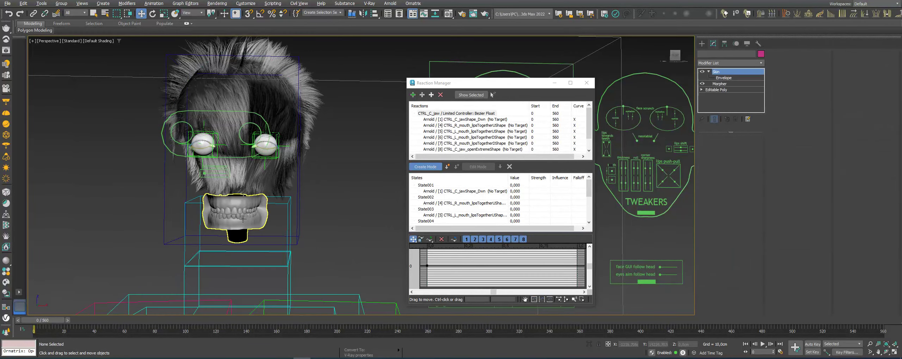
{"action": "left_click_drag", "start_coordinate": [458, 82], "coordinate": [614, 79]}
{"action": "left_click", "coordinate": [504, 257]}
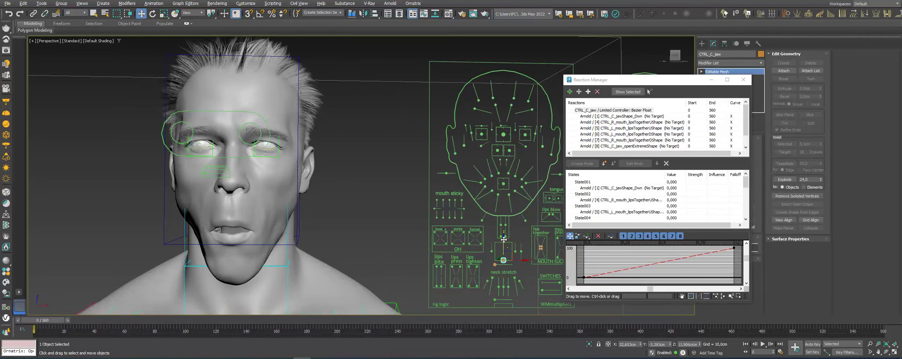
Step: Move CTRL_C_jaw back up to close the mouth and frame the control board
{"action": "left_click_drag", "start_coordinate": [504, 255], "coordinate": [504, 238]}
{"action": "middle_click_drag", "start_coordinate": [391, 222], "coordinate": [346, 219]}
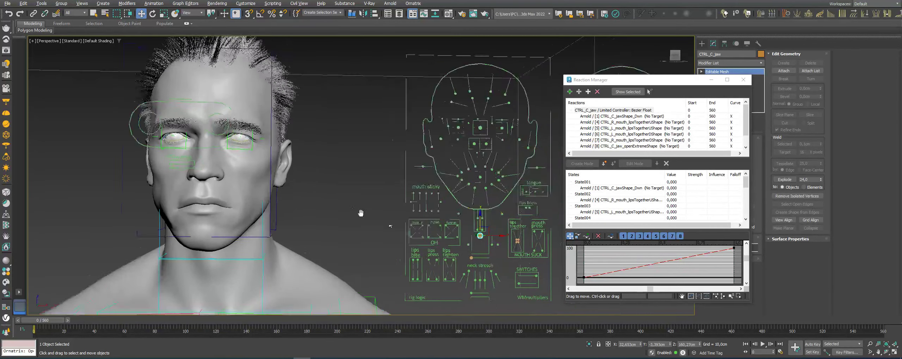
{"action": "scroll", "coordinate": [498, 243], "scroll_direction": "up", "scroll_amount": 3}
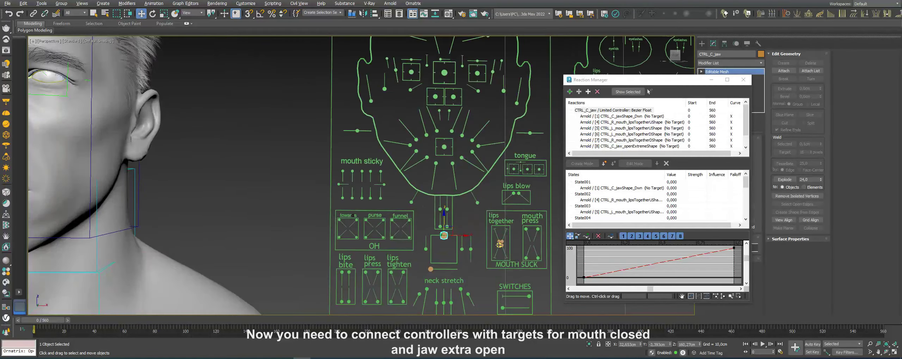
{"action": "scroll", "coordinate": [498, 242], "scroll_direction": "down", "scroll_amount": 5}
{"action": "left_click", "coordinate": [458, 238]}
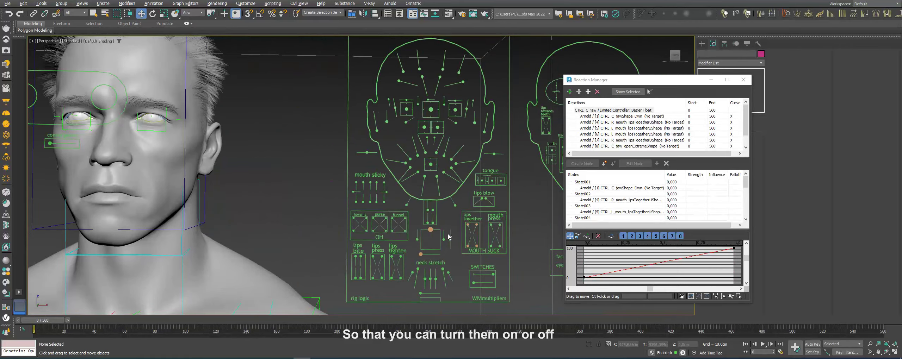
{"action": "scroll", "coordinate": [451, 240], "scroll_direction": "down", "scroll_amount": 1}
{"action": "scroll", "coordinate": [437, 251], "scroll_direction": "up", "scroll_amount": 5}
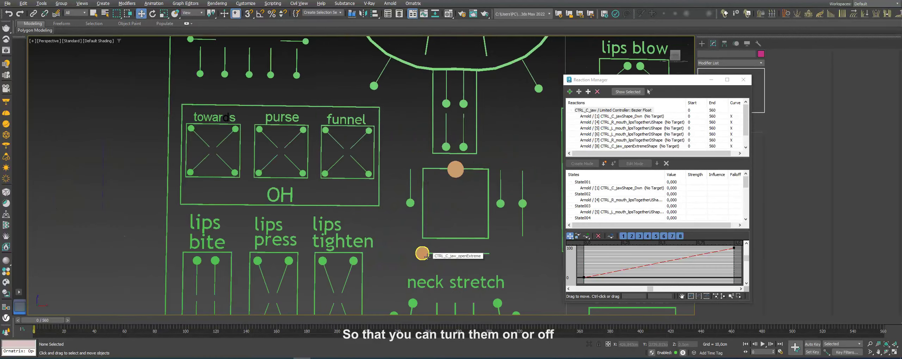
{"action": "scroll", "coordinate": [437, 251], "scroll_direction": "down", "scroll_amount": 1}
{"action": "scroll", "coordinate": [437, 251], "scroll_direction": "up", "scroll_amount": 1}
Step: Try picking the openExtreme control as a new master, cancel, and reselect the head
{"action": "left_click", "coordinate": [569, 92]}
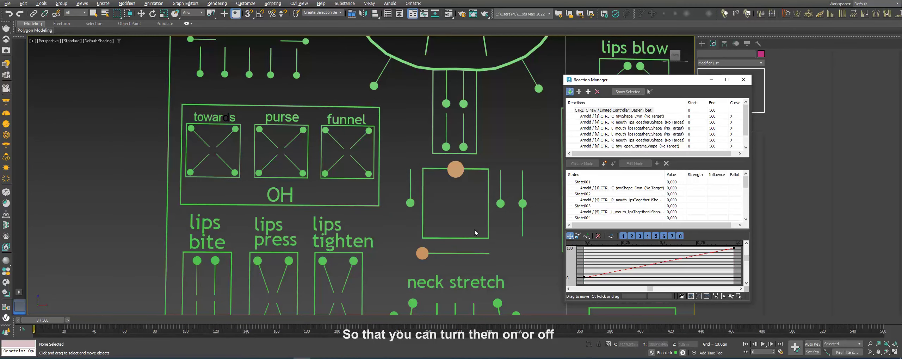
{"action": "left_click", "coordinate": [422, 253]}
{"action": "key", "text": "Escape"}
{"action": "scroll", "coordinate": [367, 199], "scroll_direction": "down", "scroll_amount": 6}
{"action": "left_click", "coordinate": [369, 200]}
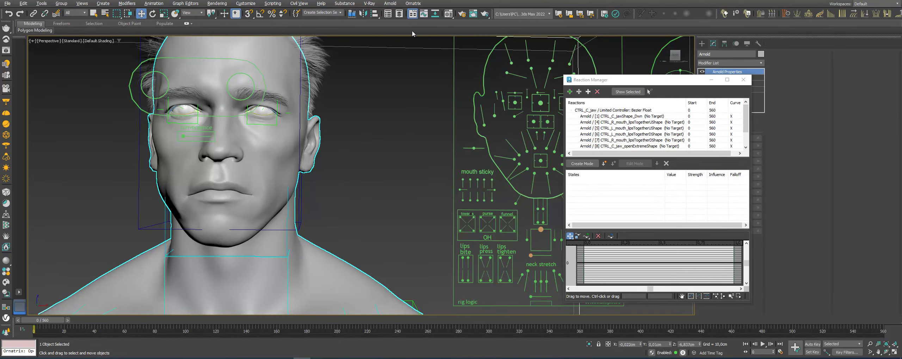
Step: Open the Track View Curve Editor as a floating, resized window
{"action": "left_click", "coordinate": [424, 15]}
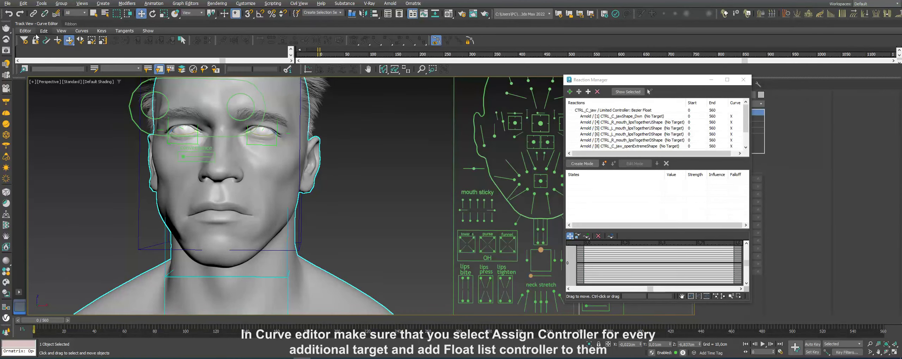
{"action": "left_click_drag", "start_coordinate": [35, 23], "coordinate": [70, 101]}
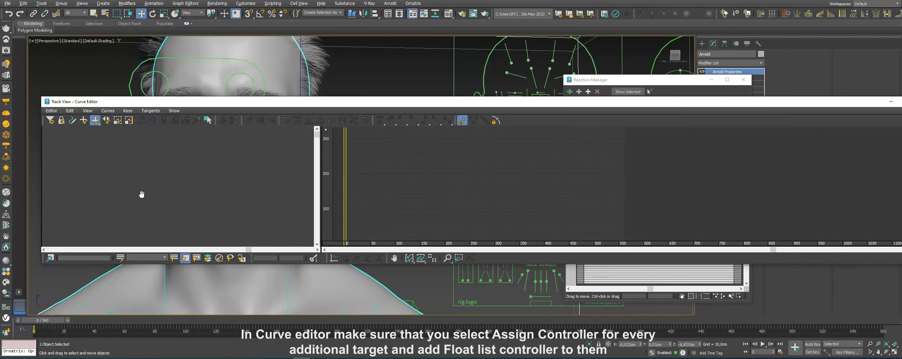
{"action": "left_click_drag", "start_coordinate": [855, 102], "coordinate": [686, 103]}
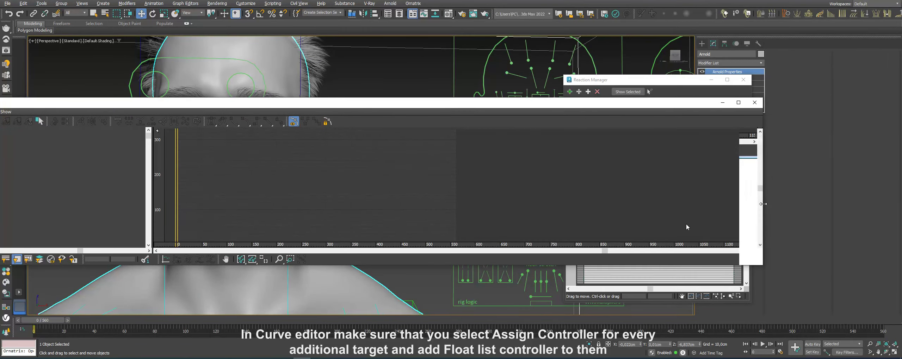
{"action": "left_click_drag", "start_coordinate": [762, 204], "coordinate": [199, 204]}
{"action": "mouse_move", "coordinate": [115, 103]}
{"action": "left_mouse_down"}
{"action": "mouse_move", "coordinate": [468, 84]}
{"action": "mouse_move", "coordinate": [485, 69]}
{"action": "left_mouse_up"}
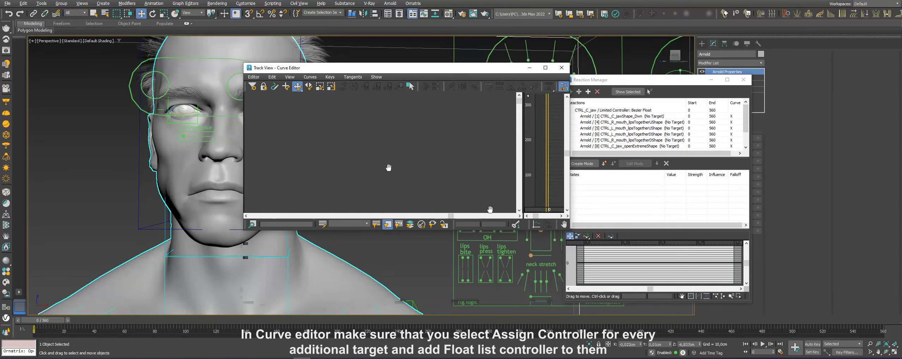
{"action": "left_click_drag", "start_coordinate": [458, 229], "coordinate": [458, 300]}
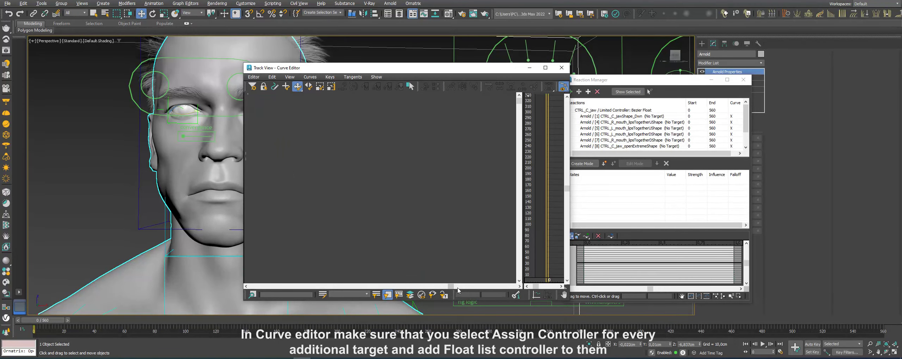
Step: Assign a Float List controller to the head's CTRL_C_jaw_openExtremeShape Morpher track
{"action": "left_click", "coordinate": [273, 179]}
{"action": "right_click", "coordinate": [336, 211]}
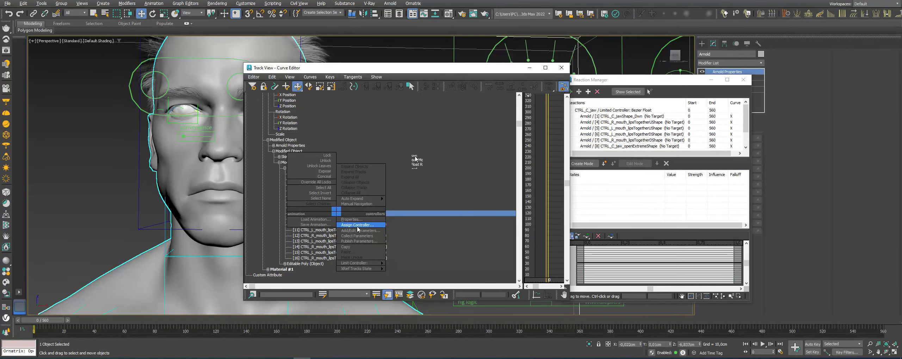
{"action": "left_click", "coordinate": [358, 225]}
{"action": "left_click", "coordinate": [416, 155]}
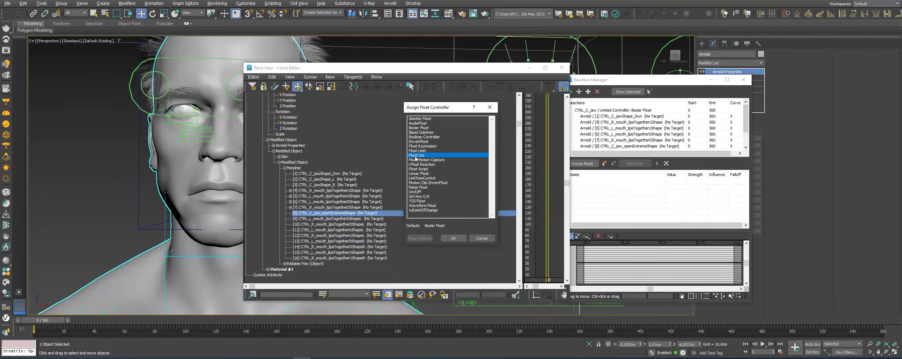
Step: Assign a Float List controller to the MouthOpenMore channel and close the Curve Editor
{"action": "right_click", "coordinate": [230, 200]}
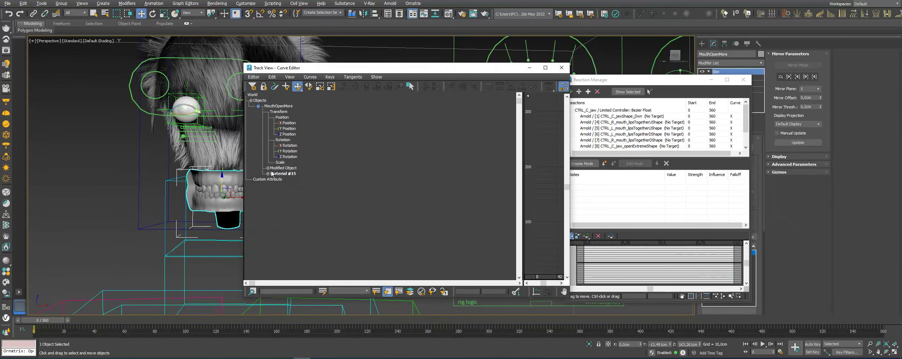
{"action": "left_click", "coordinate": [268, 168]}
{"action": "left_click", "coordinate": [273, 179]}
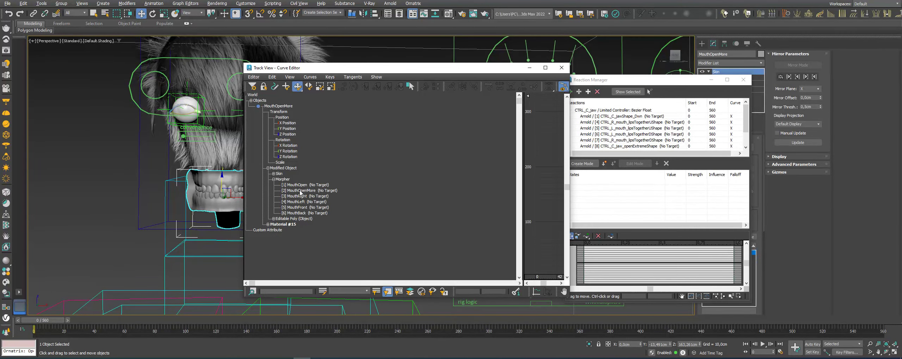
{"action": "left_click", "coordinate": [300, 192]}
{"action": "right_click", "coordinate": [300, 192]}
{"action": "left_click", "coordinate": [312, 205]}
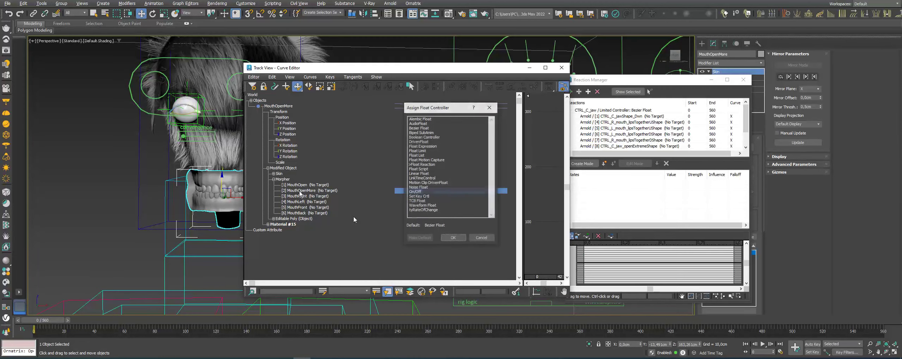
{"action": "double_click", "coordinate": [419, 151]}
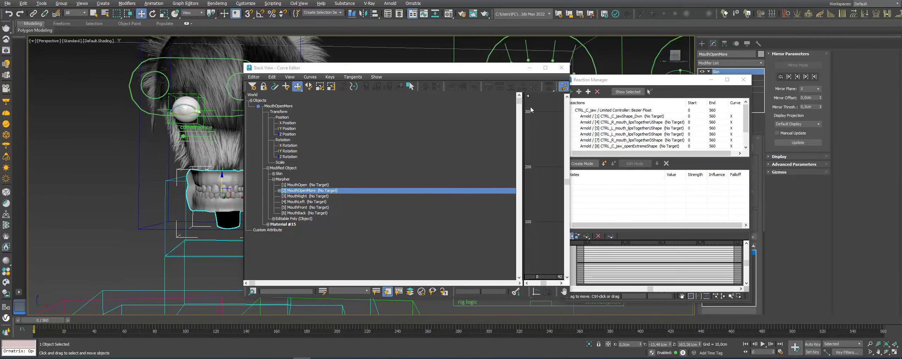
{"action": "left_click", "coordinate": [561, 68]}
{"action": "right_click", "coordinate": [338, 198]}
Step: With the hair hidden, make the openExtreme control drive the head's openExtreme morph weight
{"action": "left_click", "coordinate": [349, 145]}
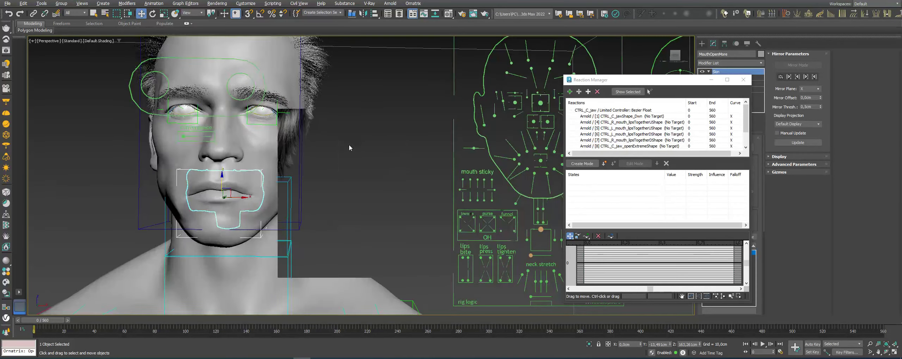
{"action": "scroll", "coordinate": [604, 148], "scroll_direction": "down", "scroll_amount": 1}
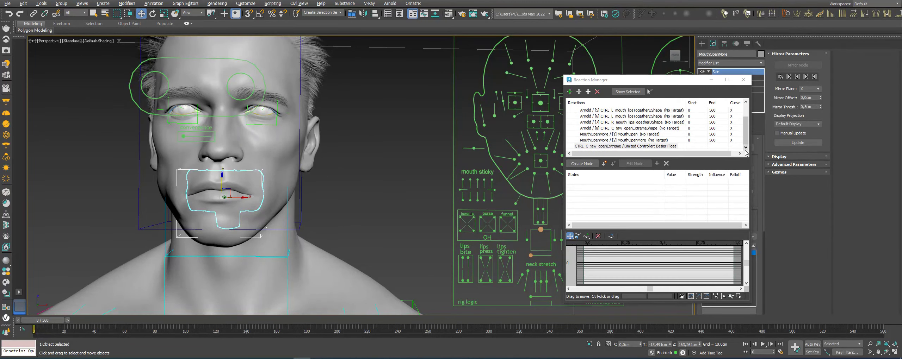
{"action": "left_click", "coordinate": [603, 146]}
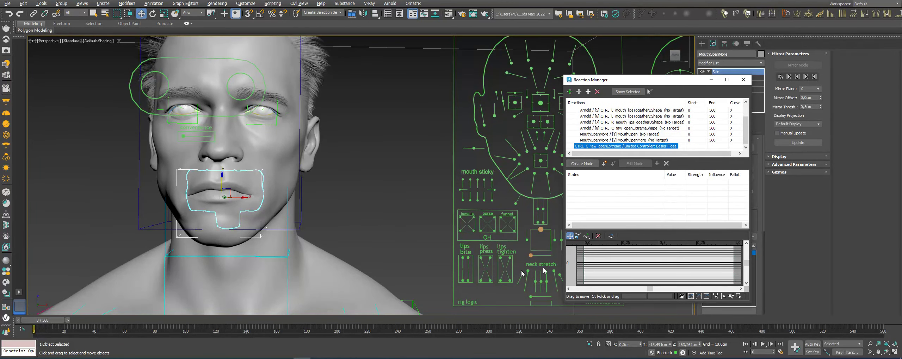
{"action": "left_click", "coordinate": [531, 256]}
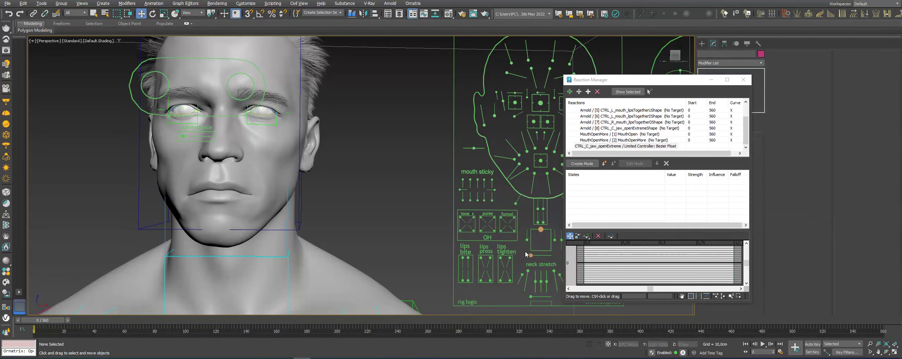
{"action": "left_click", "coordinate": [531, 255]}
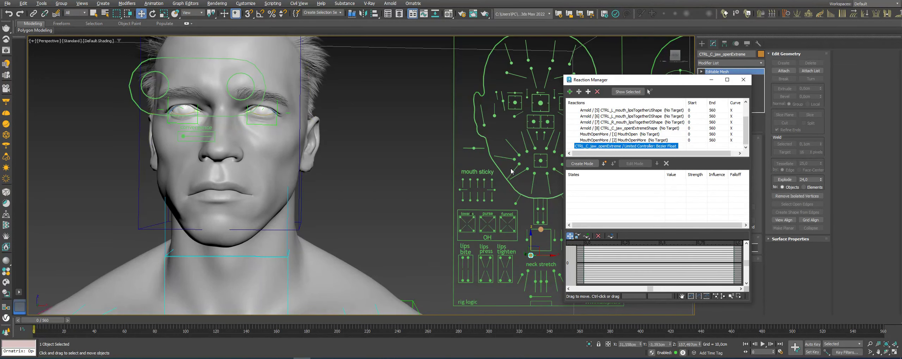
{"action": "left_click", "coordinate": [259, 174]}
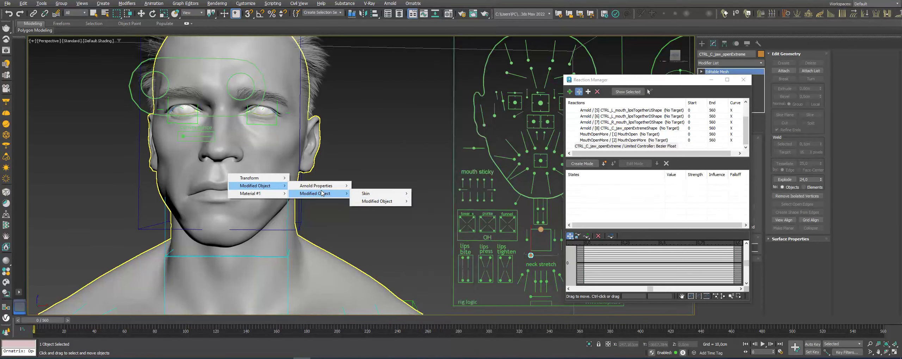
{"action": "mouse_move", "coordinate": [430, 201]}
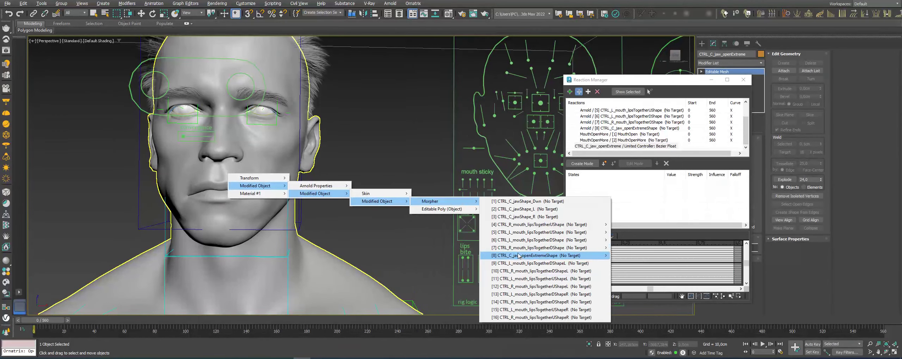
{"action": "left_click", "coordinate": [680, 272]}
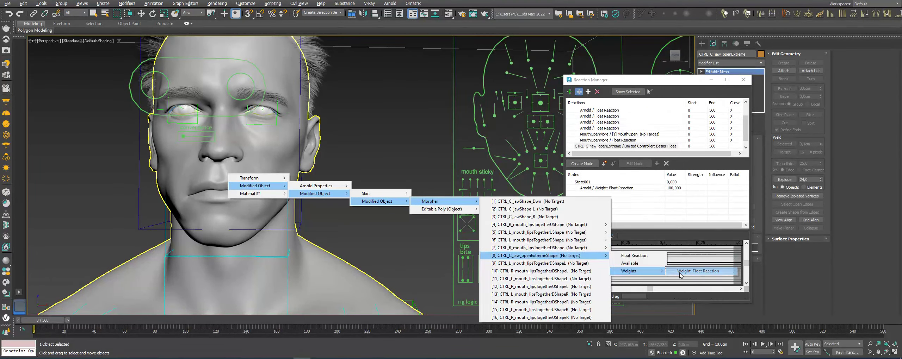
Step: Hide the head, add the teeth's MouthOpenMore weight as driven, then unhide the head
{"action": "left_click", "coordinate": [351, 268]}
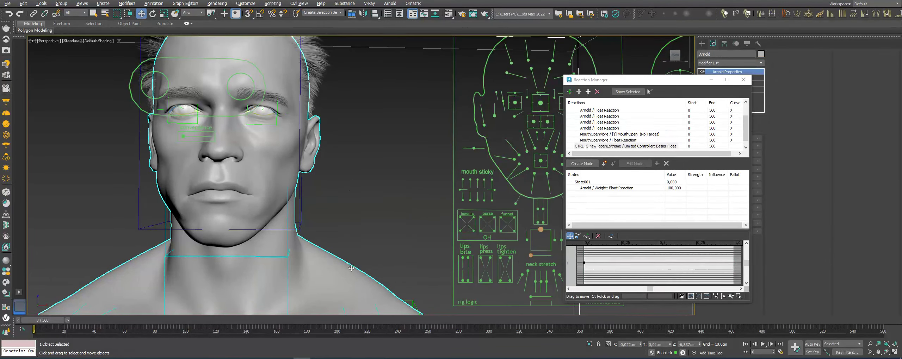
{"action": "right_click", "coordinate": [351, 269]}
{"action": "left_click", "coordinate": [367, 237]}
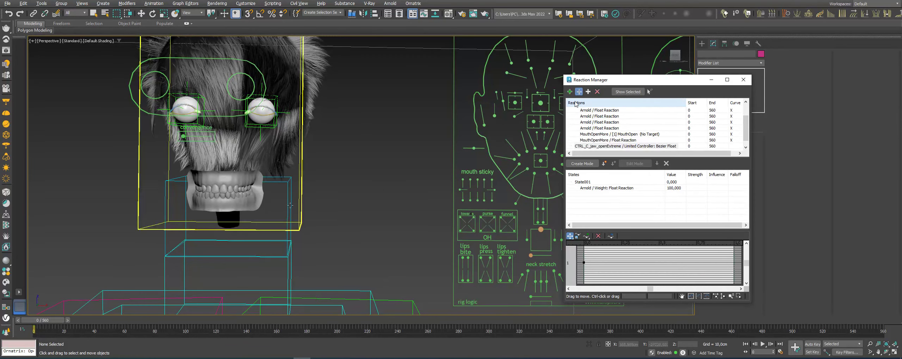
{"action": "left_click", "coordinate": [258, 204]}
{"action": "mouse_move", "coordinate": [320, 224]}
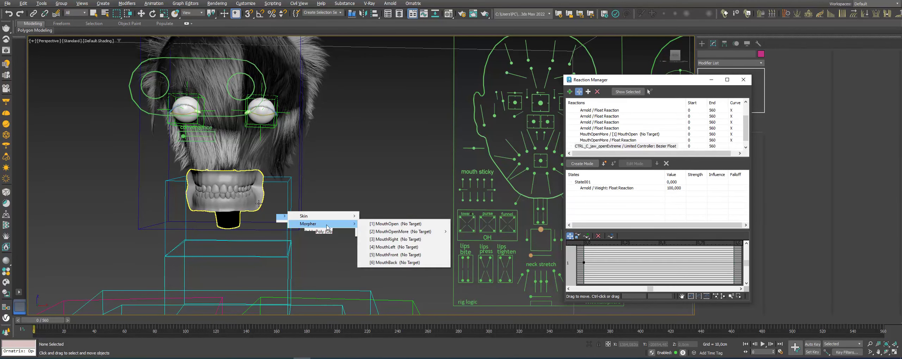
{"action": "left_click", "coordinate": [380, 232]}
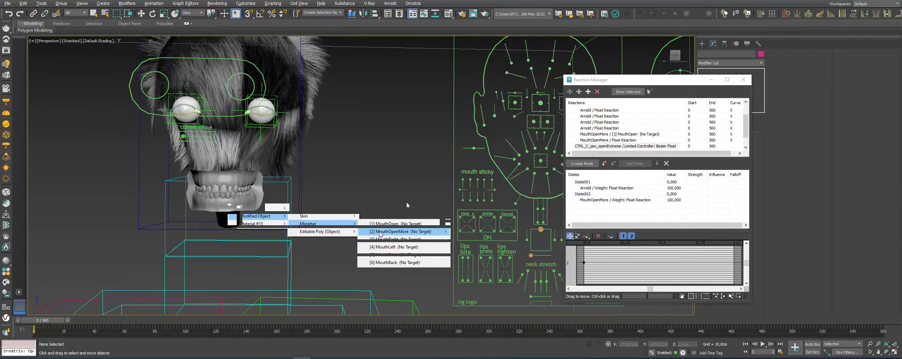
{"action": "right_click", "coordinate": [391, 195]}
{"action": "left_click", "coordinate": [405, 171]}
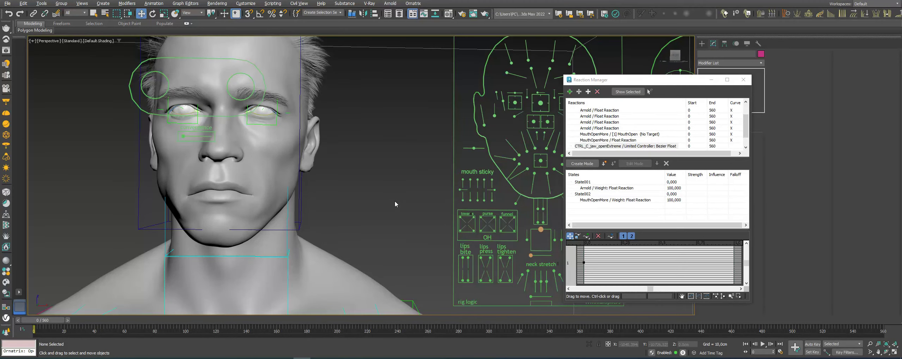
Step: Record a new jaw-open-extreme reaction state with the jaw control pulled fully open
{"action": "left_click", "coordinate": [598, 145]}
{"action": "left_click", "coordinate": [580, 164]}
{"action": "left_click", "coordinate": [531, 256]}
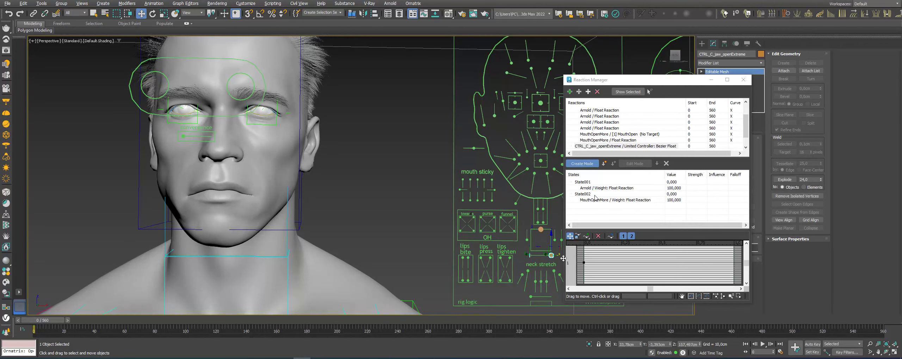
{"action": "left_click", "coordinate": [604, 163]}
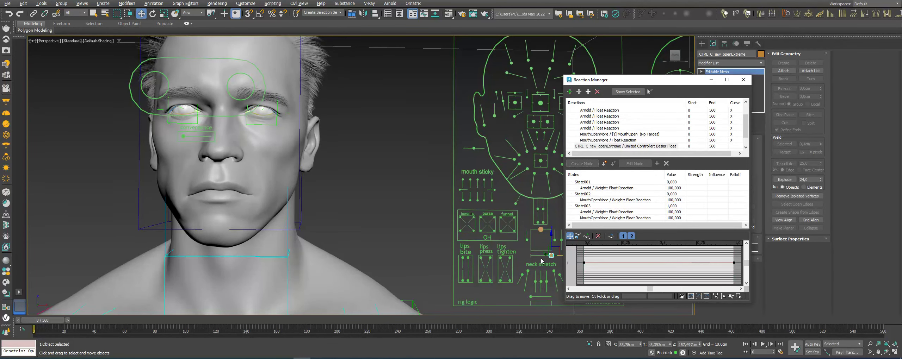
{"action": "middle_click_drag", "start_coordinate": [521, 252], "coordinate": [501, 250]}
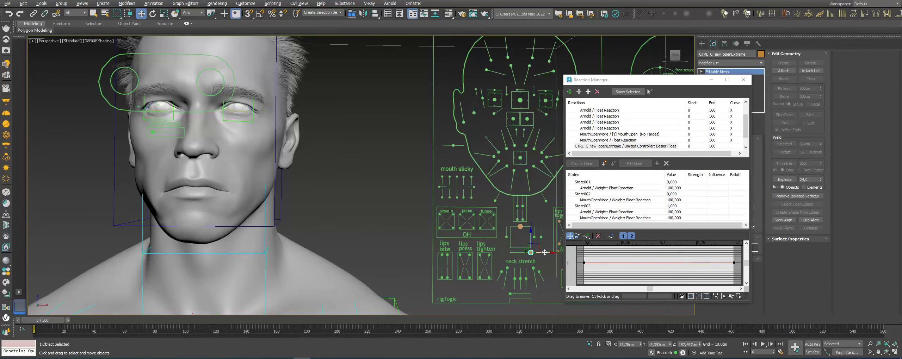
{"action": "left_click", "coordinate": [520, 226]}
{"action": "left_click_drag", "start_coordinate": [520, 227], "coordinate": [520, 246]}
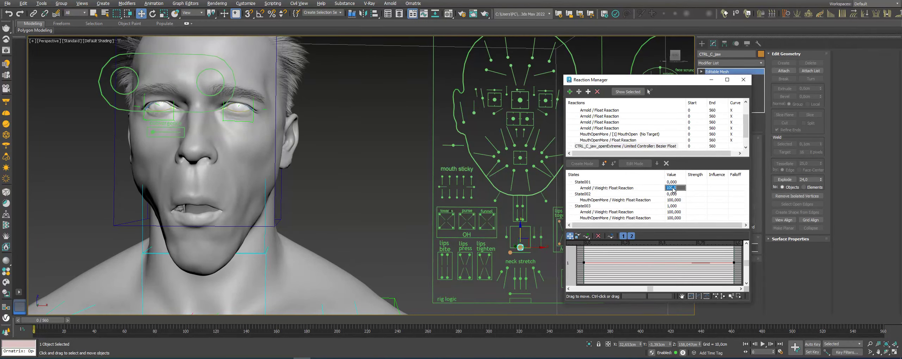
{"action": "type", "text": "0,00"}
Step: Set the rest state's head and MouthOpenMore weights to 0, then close the jaw to test
{"action": "key", "text": "Return"}
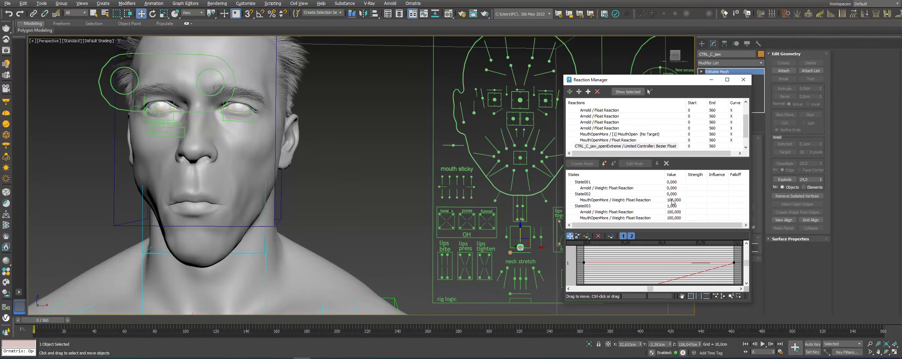
{"action": "type", "text": "0"}
{"action": "key", "text": "Return"}
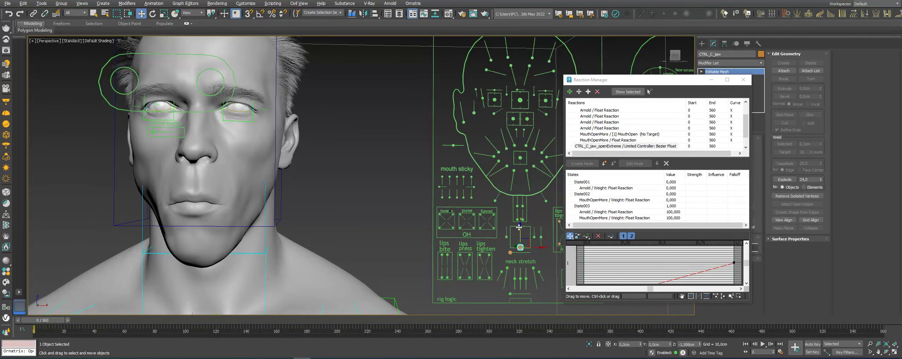
{"action": "mouse_move", "coordinate": [515, 253]}
{"action": "left_mouse_down"}
{"action": "mouse_move", "coordinate": [517, 235]}
{"action": "mouse_move", "coordinate": [566, 256]}
{"action": "mouse_move", "coordinate": [451, 232]}
{"action": "left_mouse_up"}
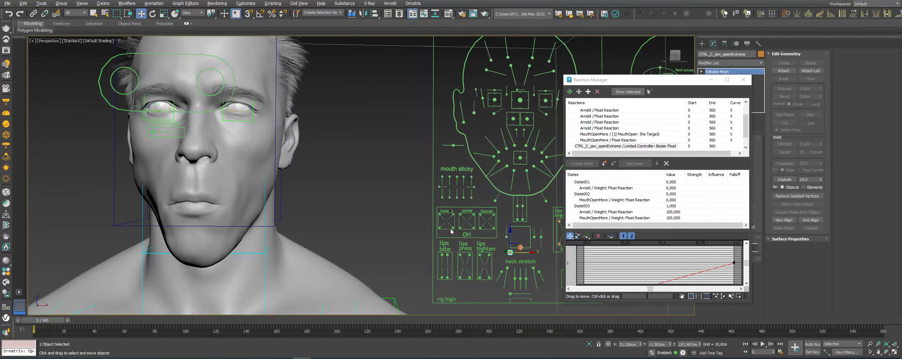
{"action": "left_click", "coordinate": [395, 209]}
{"action": "middle_click_drag", "start_coordinate": [395, 208], "coordinate": [479, 268], "text": "alt"}
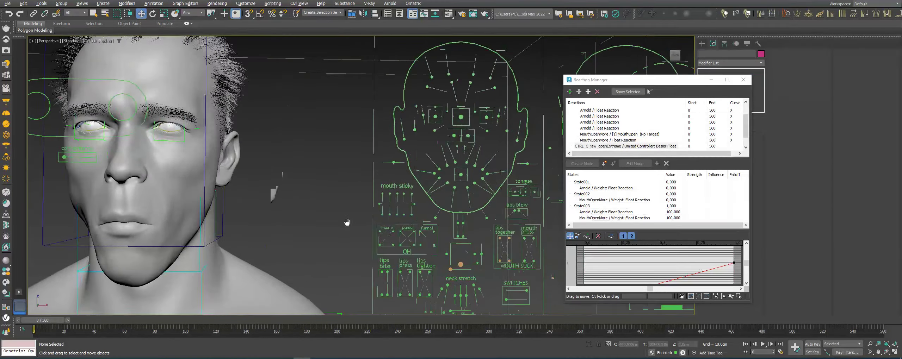
Step: Add the right lips-together control's Y Position as a new reaction driver
{"action": "scroll", "coordinate": [492, 238], "scroll_direction": "up", "scroll_amount": 5}
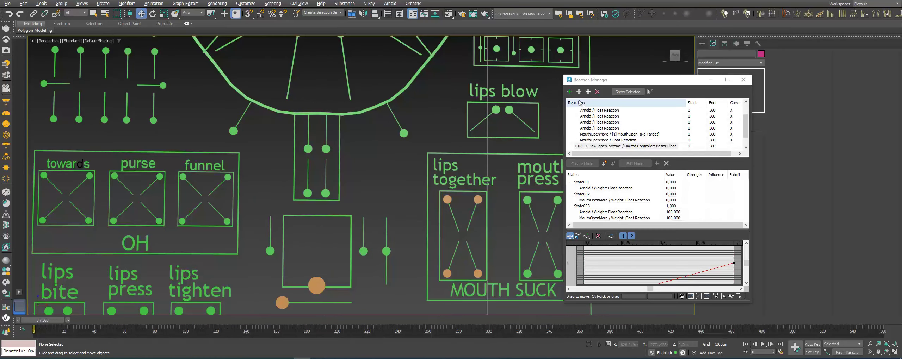
{"action": "left_click", "coordinate": [446, 199]}
{"action": "mouse_move", "coordinate": [558, 219]}
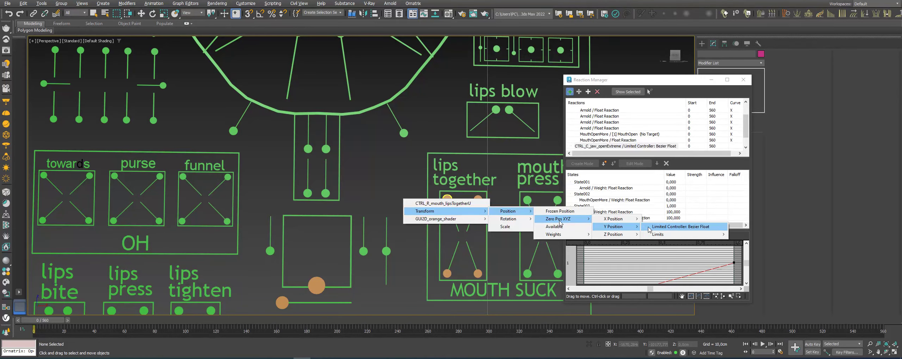
{"action": "left_click", "coordinate": [500, 228]}
{"action": "scroll", "coordinate": [489, 162], "scroll_direction": "down", "scroll_amount": 5}
{"action": "scroll", "coordinate": [380, 211], "scroll_direction": "up", "scroll_amount": 2}
{"action": "scroll", "coordinate": [380, 212], "scroll_direction": "up", "scroll_amount": 3}
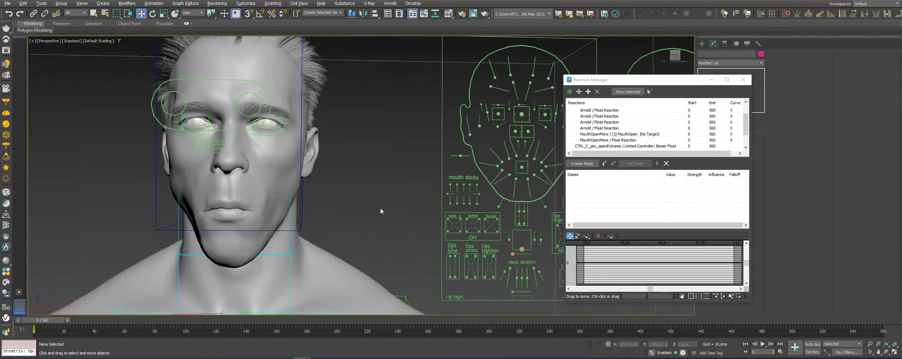
Step: Add the head's CTRL_R_mouth_lipsTogetherUShape morph weight as the driven value
{"action": "left_click", "coordinate": [579, 91]}
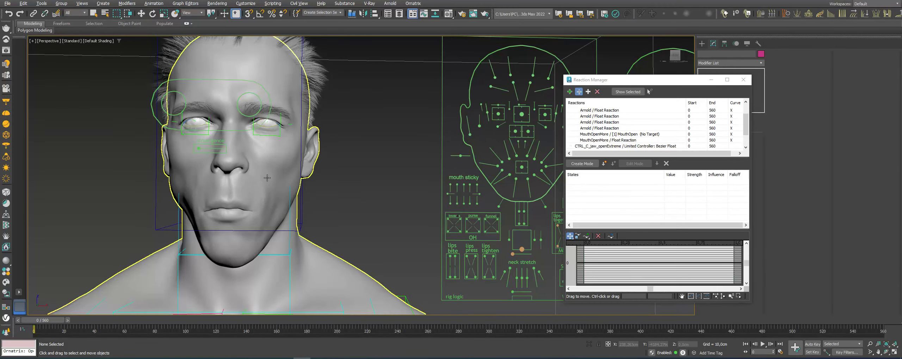
{"action": "left_click", "coordinate": [237, 180]}
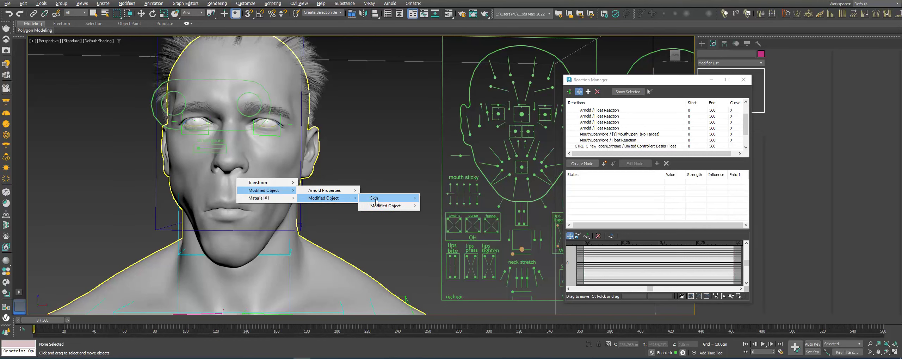
{"action": "mouse_move", "coordinate": [386, 206]}
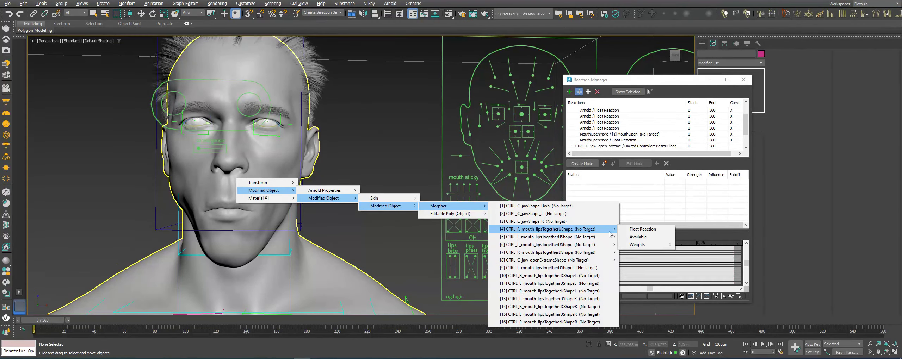
{"action": "mouse_move", "coordinate": [547, 229]}
{"action": "mouse_move", "coordinate": [638, 245]}
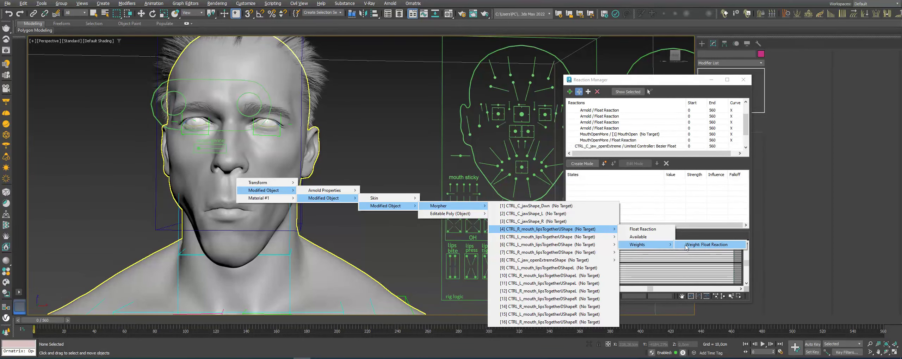
{"action": "left_click", "coordinate": [701, 245]}
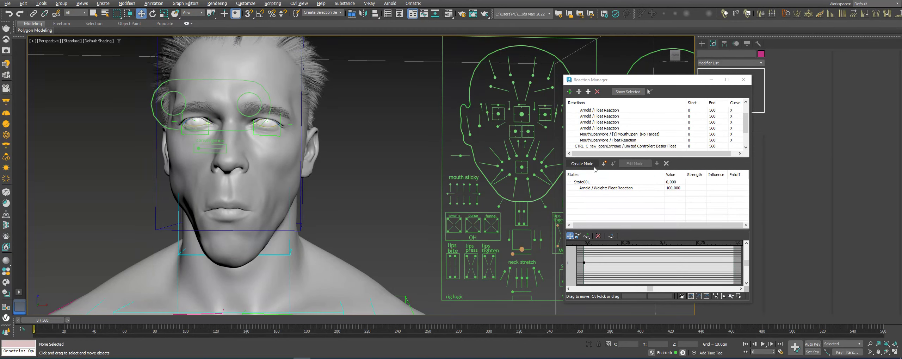
Step: Switch to Local coordinates and record a state with the lips-together control raised to 1.0
{"action": "left_click", "coordinate": [558, 225]}
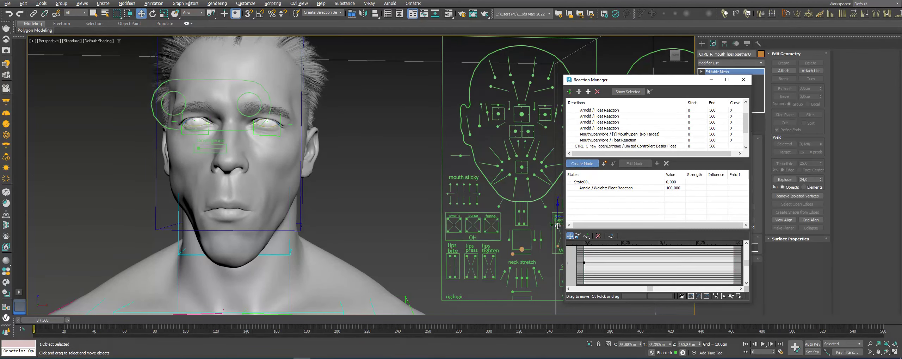
{"action": "middle_click_drag", "start_coordinate": [254, 59], "coordinate": [229, 57]}
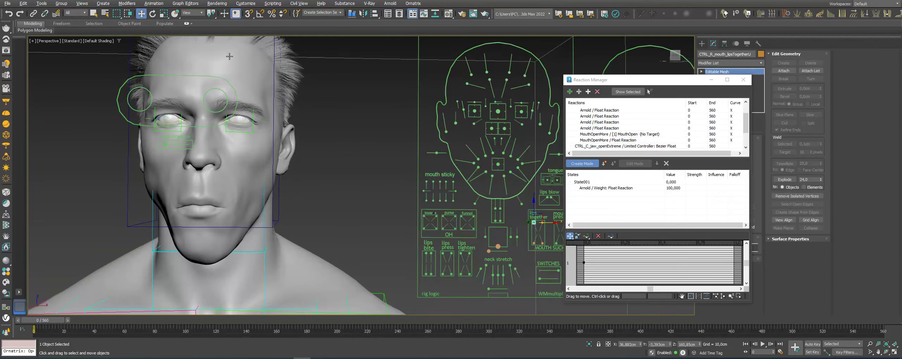
{"action": "left_click", "coordinate": [193, 13]}
{"action": "left_click", "coordinate": [192, 42]}
{"action": "left_click_drag", "start_coordinate": [539, 238], "coordinate": [536, 232]}
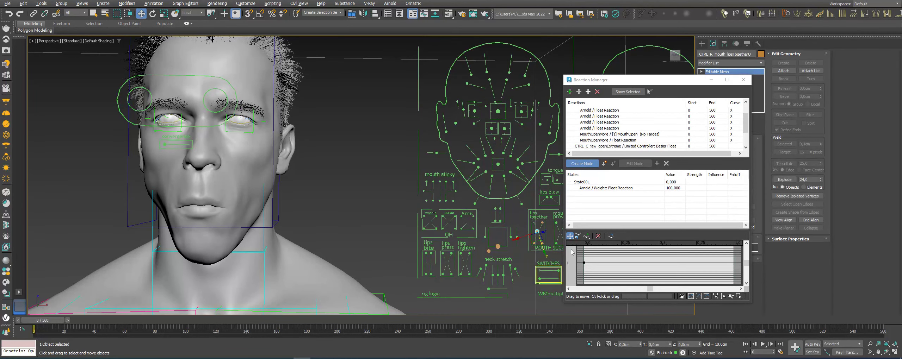
{"action": "left_click", "coordinate": [582, 163]}
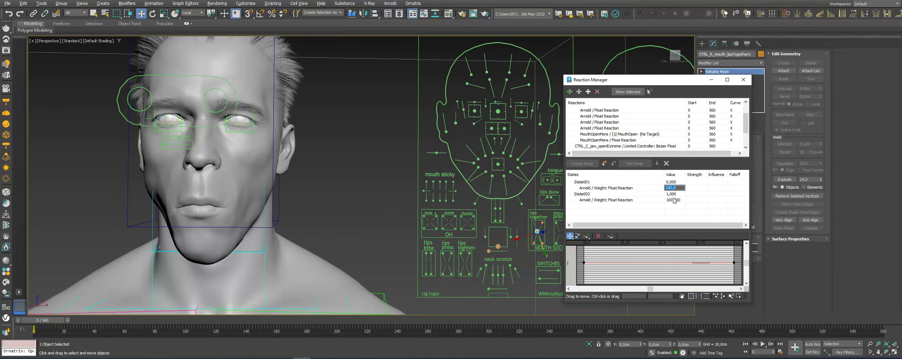
Step: Set State001's CTRL_R_mouth_lipsTogetherUShape weight to 0 and test the control
{"action": "type", "text": "0"}
{"action": "key", "text": "Return"}
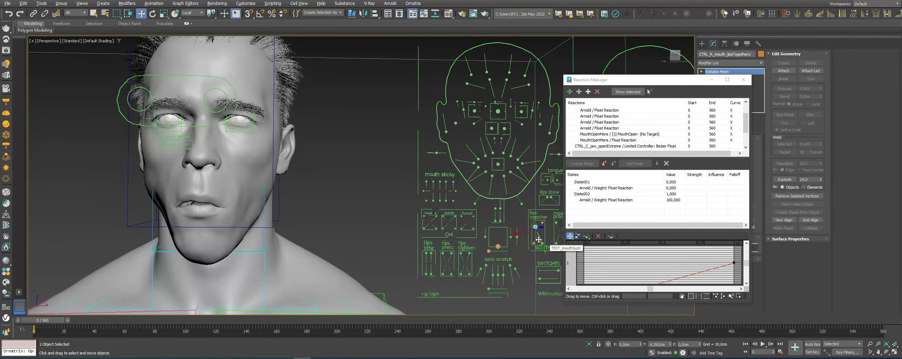
{"action": "left_click_drag", "start_coordinate": [545, 249], "coordinate": [542, 240]}
{"action": "left_click", "coordinate": [380, 181]}
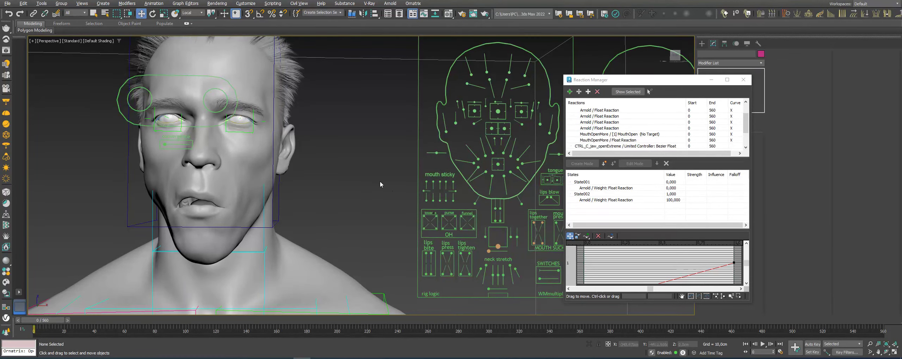
{"action": "scroll", "coordinate": [465, 187], "scroll_direction": "up", "scroll_amount": 8}
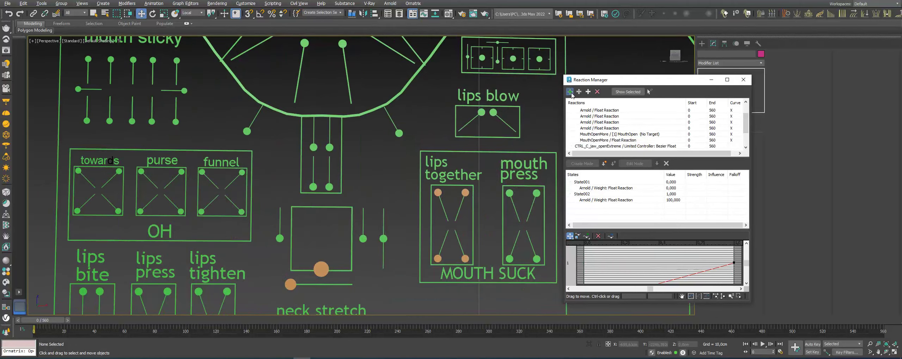
Step: Link the other lips-together control's position to the next lips-together morph weight on the head
{"action": "right_click", "coordinate": [465, 192]}
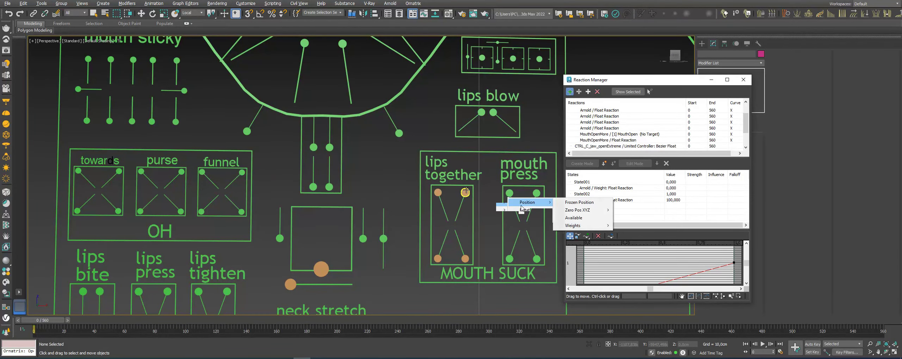
{"action": "right_click", "coordinate": [583, 215]}
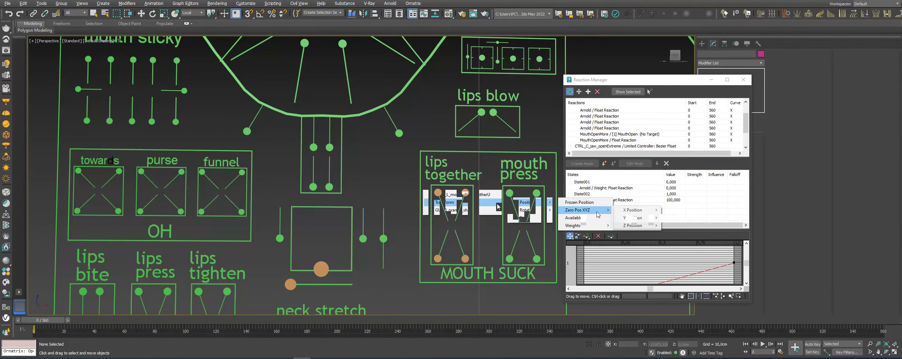
{"action": "scroll", "coordinate": [485, 214], "scroll_direction": "down", "scroll_amount": 8}
{"action": "scroll", "coordinate": [485, 214], "scroll_direction": "down", "scroll_amount": 3}
{"action": "scroll", "coordinate": [395, 207], "scroll_direction": "up", "scroll_amount": 4}
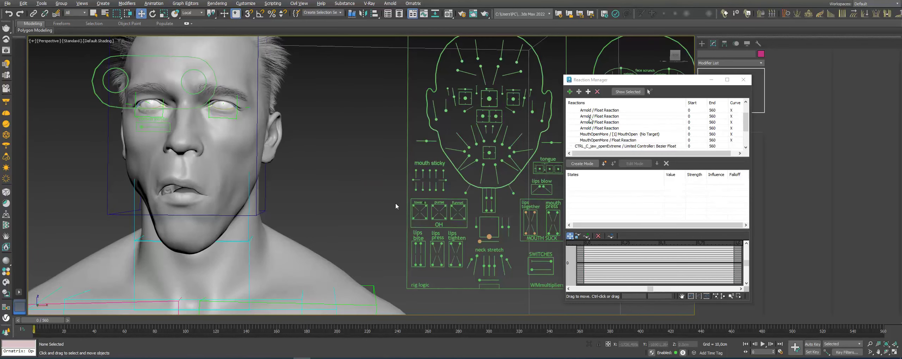
{"action": "left_click", "coordinate": [578, 92]}
{"action": "left_click", "coordinate": [221, 180]}
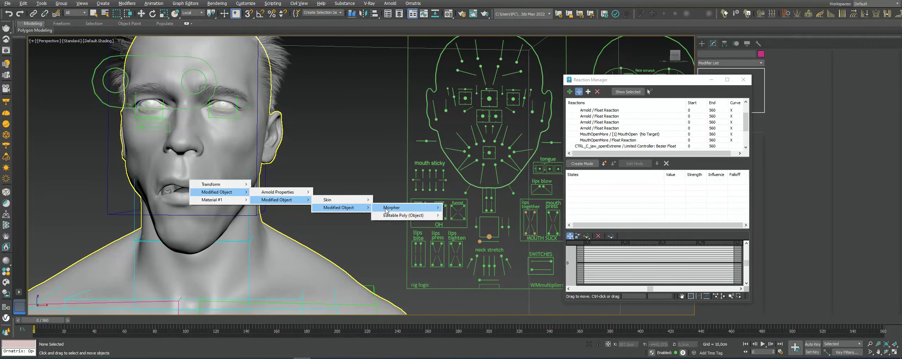
{"action": "mouse_move", "coordinate": [218, 191]}
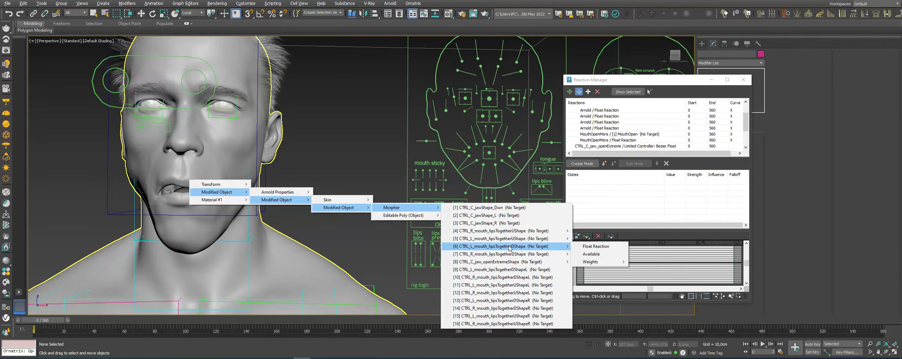
{"action": "mouse_move", "coordinate": [500, 238]}
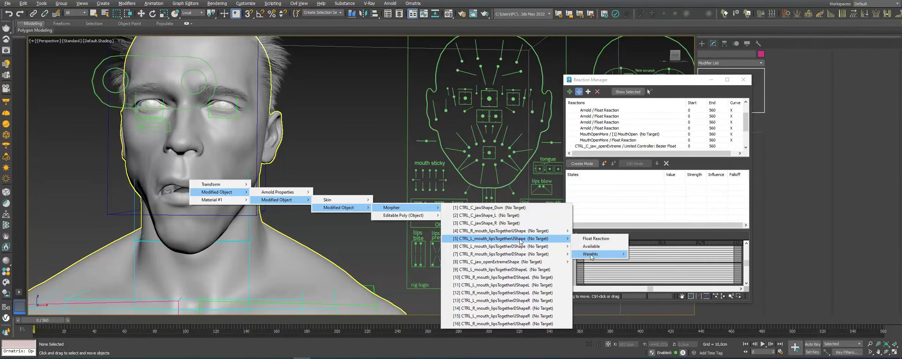
{"action": "left_click", "coordinate": [645, 255]}
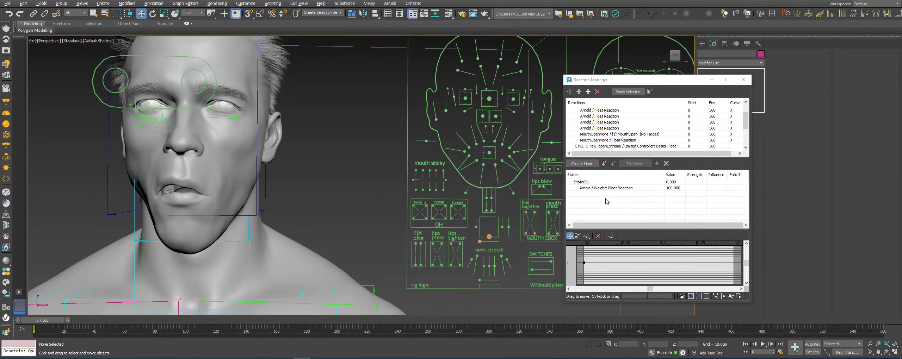
Step: Record a second state with the lips-together controller raised, weight 100 at 1.0
{"action": "left_click", "coordinate": [588, 166]}
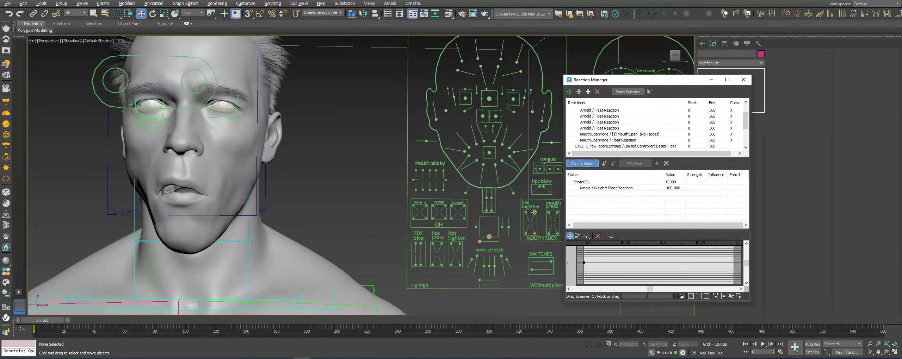
{"action": "scroll", "coordinate": [534, 212], "scroll_direction": "up", "scroll_amount": 5}
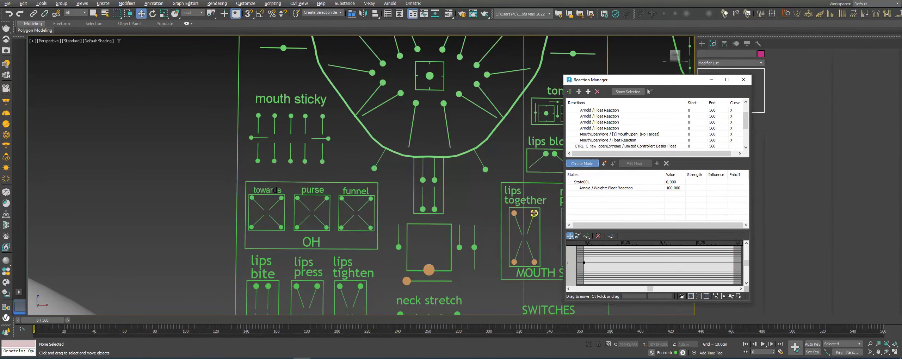
{"action": "left_click", "coordinate": [527, 234]}
{"action": "scroll", "coordinate": [509, 261], "scroll_direction": "down", "scroll_amount": 5}
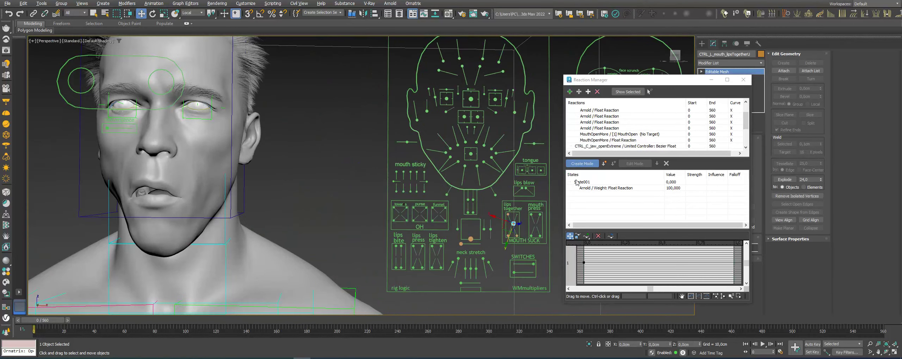
{"action": "left_click", "coordinate": [602, 165]}
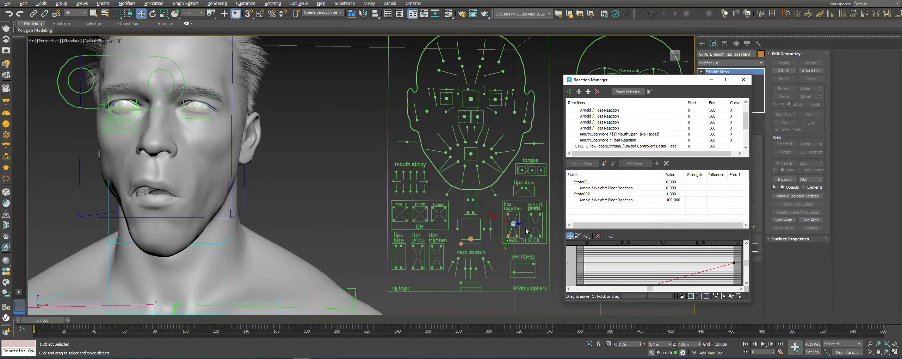
{"action": "left_click_drag", "start_coordinate": [513, 224], "coordinate": [516, 214]}
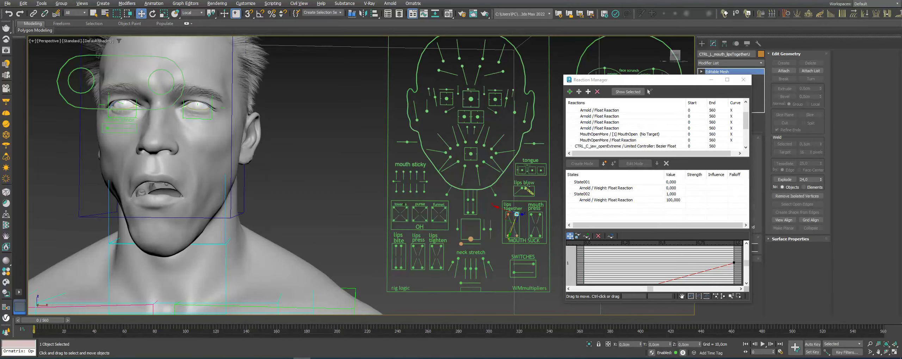
{"action": "scroll", "coordinate": [510, 194], "scroll_direction": "up", "scroll_amount": 3}
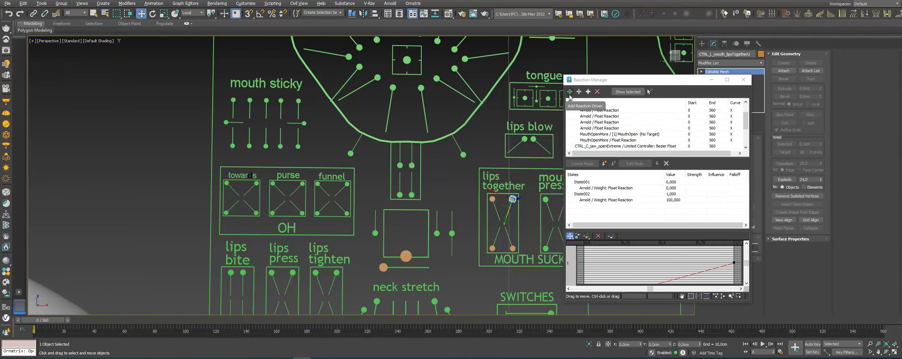
Step: Make the lips-together controller's Zero Pos XYZ drive the head's CTRL_R_mouth_lipsTogetherDShape weight
{"action": "left_click", "coordinate": [570, 94]}
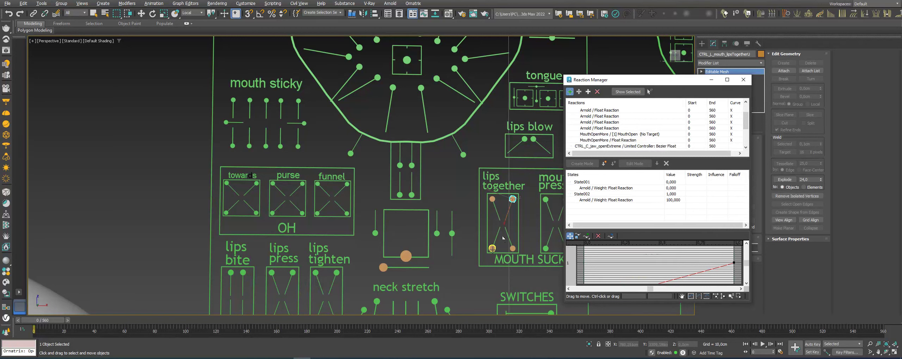
{"action": "left_click", "coordinate": [492, 249]}
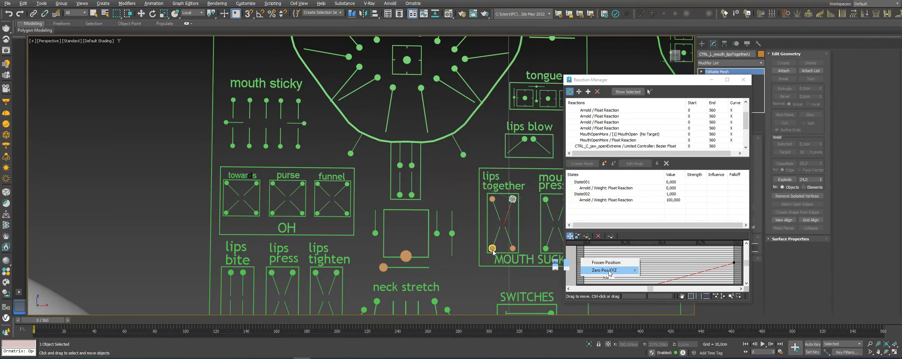
{"action": "left_click", "coordinate": [718, 280]}
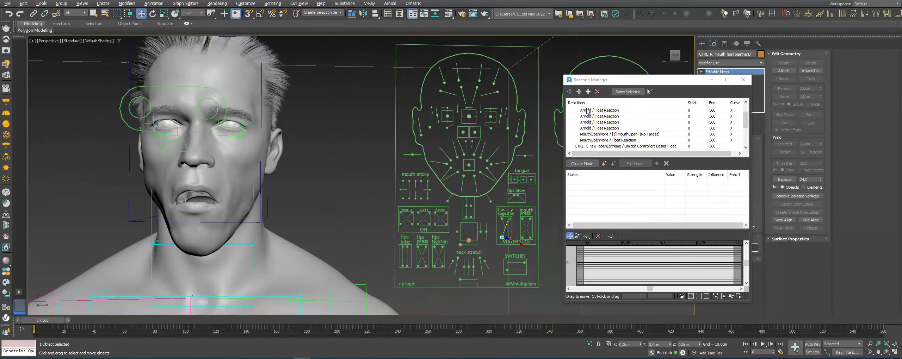
{"action": "left_click", "coordinate": [579, 92]}
{"action": "left_click", "coordinate": [239, 194]}
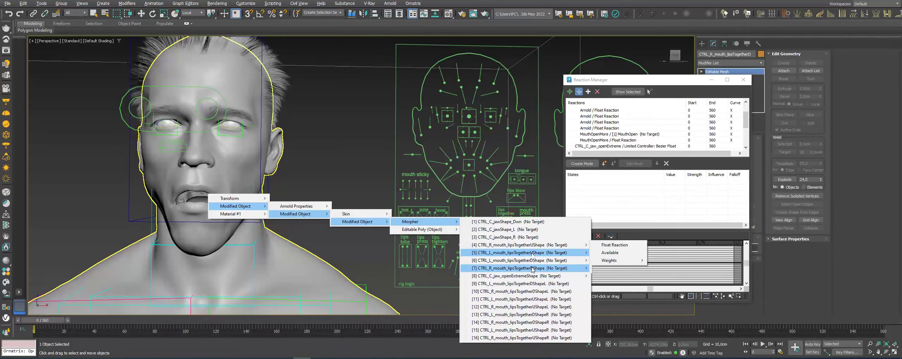
{"action": "mouse_move", "coordinate": [522, 269]}
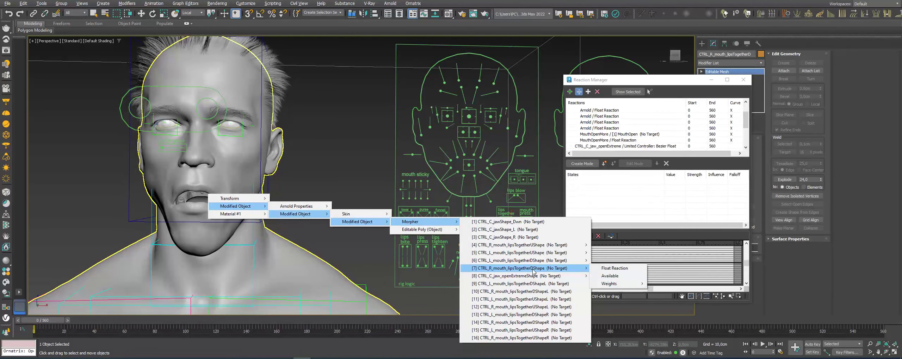
{"action": "left_click", "coordinate": [614, 268]}
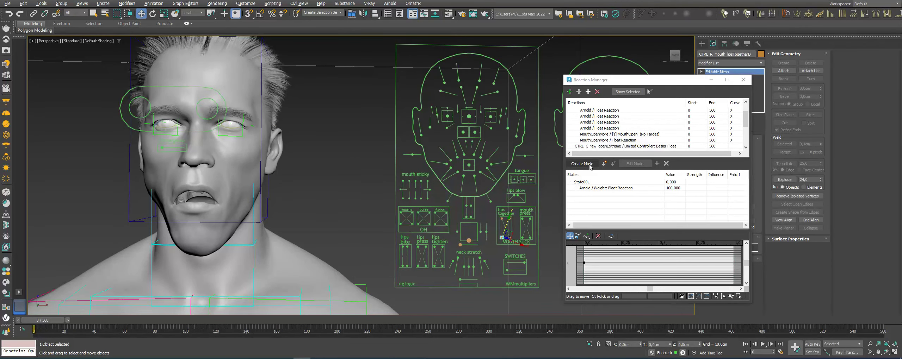
Step: Record the second state at weight 100 and move the controller to shape the mouth
{"action": "left_click", "coordinate": [590, 167]}
{"action": "left_click", "coordinate": [603, 164]}
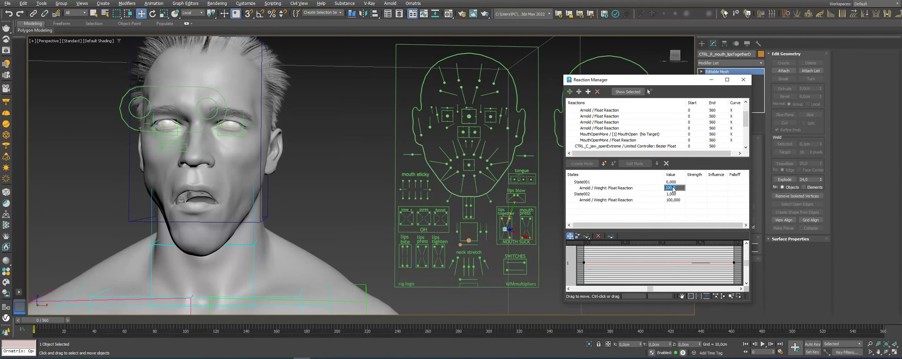
{"action": "type", "text": "0,000"}
{"action": "left_click_drag", "start_coordinate": [510, 233], "coordinate": [504, 235]}
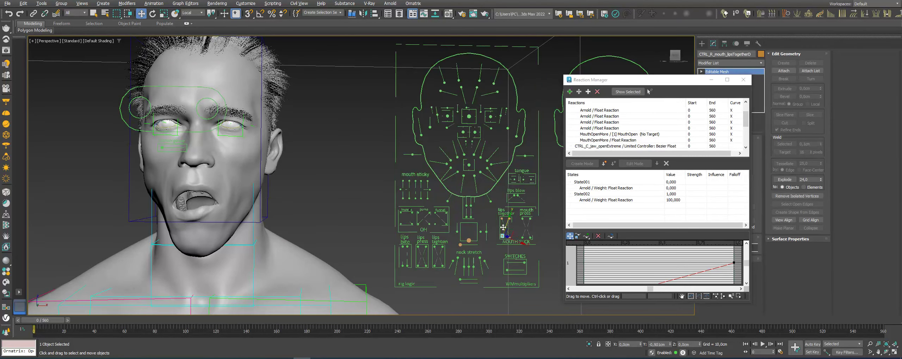
Step: Add the left lips-together controller's position as a new reaction driver
{"action": "left_click", "coordinate": [357, 227]}
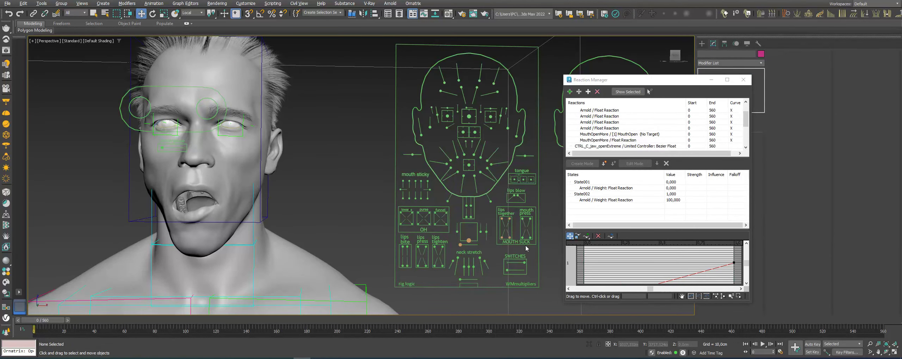
{"action": "scroll", "coordinate": [513, 239], "scroll_direction": "up", "scroll_amount": 6}
{"action": "scroll", "coordinate": [513, 239], "scroll_direction": "up", "scroll_amount": 3}
{"action": "left_click", "coordinate": [569, 93]}
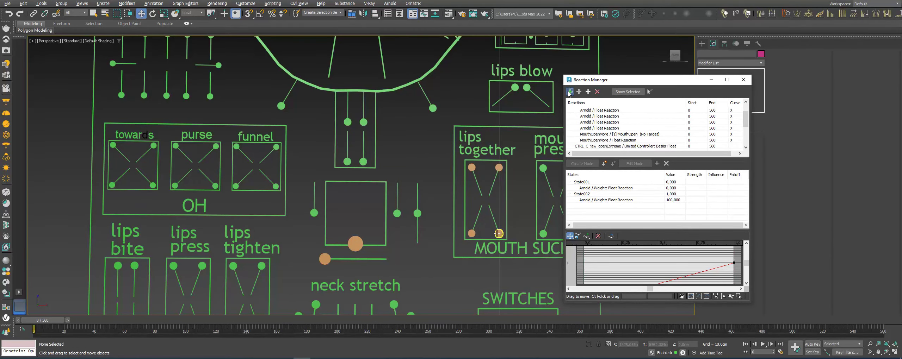
{"action": "left_click", "coordinate": [498, 234]}
{"action": "left_click", "coordinate": [550, 246]}
{"action": "left_click", "coordinate": [499, 234]}
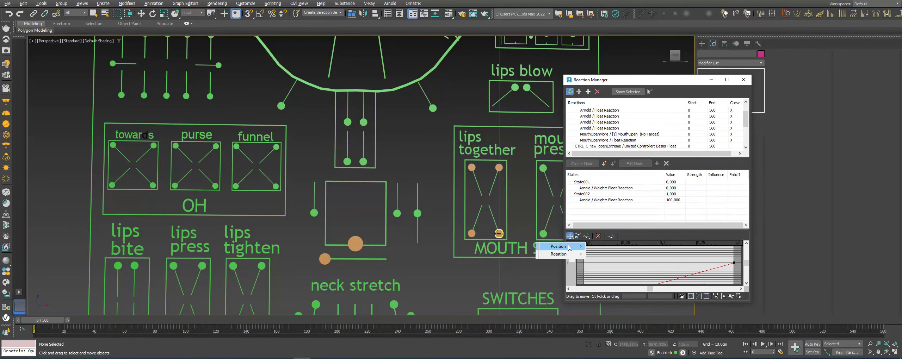
{"action": "left_click", "coordinate": [730, 262]}
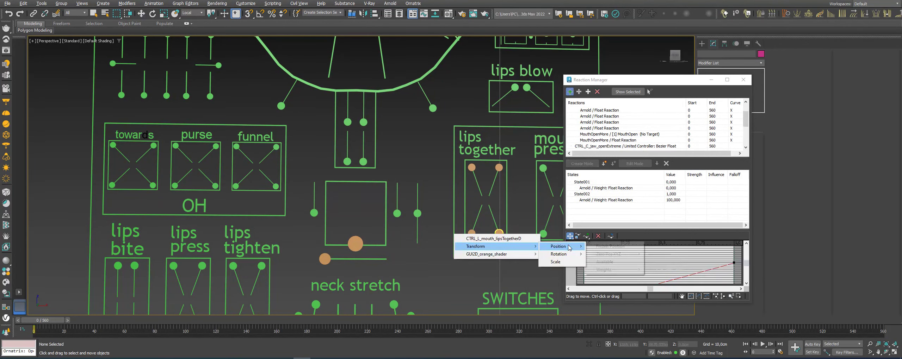
{"action": "scroll", "coordinate": [530, 240], "scroll_direction": "up", "scroll_amount": 5}
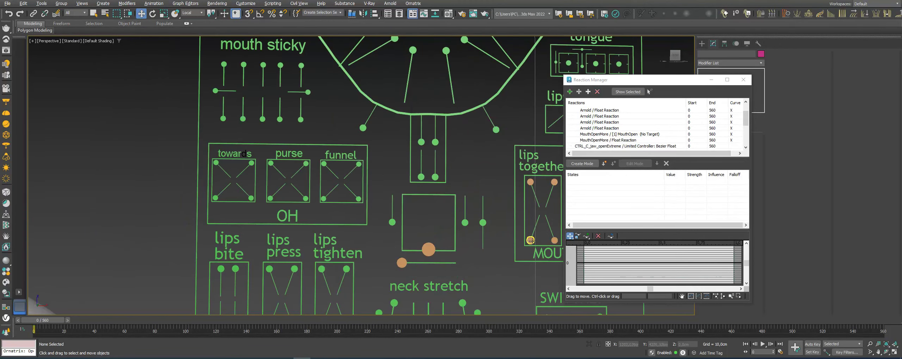
{"action": "left_click", "coordinate": [554, 241]}
{"action": "scroll", "coordinate": [555, 241], "scroll_direction": "down", "scroll_amount": 4}
{"action": "scroll", "coordinate": [225, 175], "scroll_direction": "down", "scroll_amount": 3}
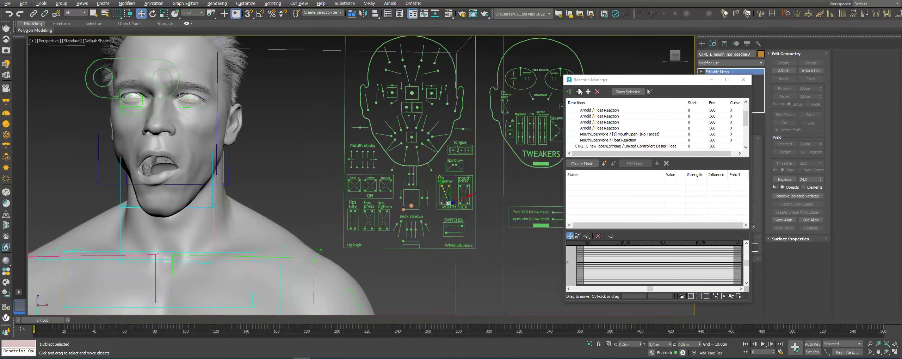
Step: Drive the CTRL_L_mouth_lipsTogetherDShape weight, record its 100 state, and test with the jaw open
{"action": "left_click", "coordinate": [195, 156]}
{"action": "mouse_move", "coordinate": [313, 184]}
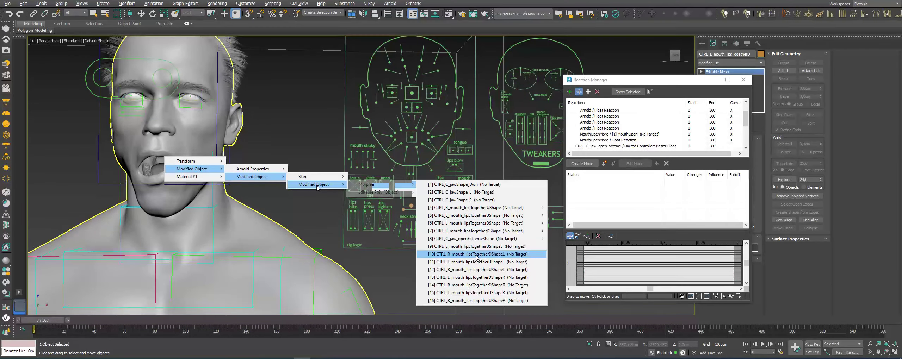
{"action": "mouse_move", "coordinate": [380, 185]}
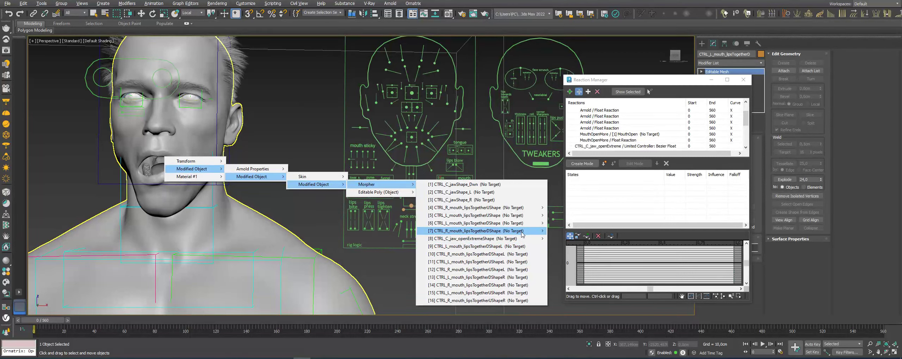
{"action": "mouse_move", "coordinate": [473, 223]}
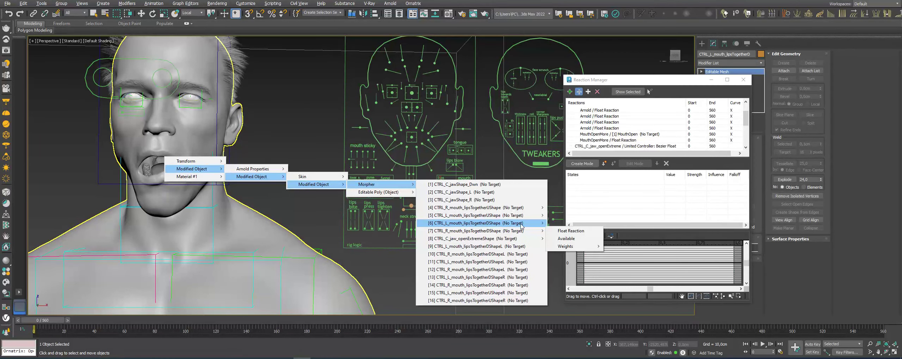
{"action": "left_click", "coordinate": [631, 239]}
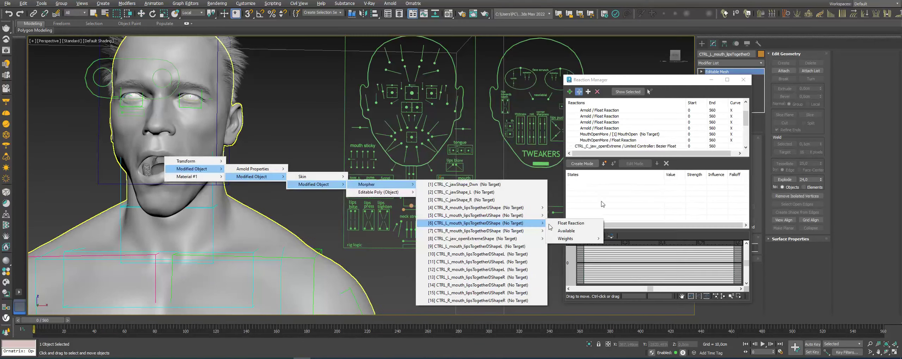
{"action": "left_click", "coordinate": [592, 164]}
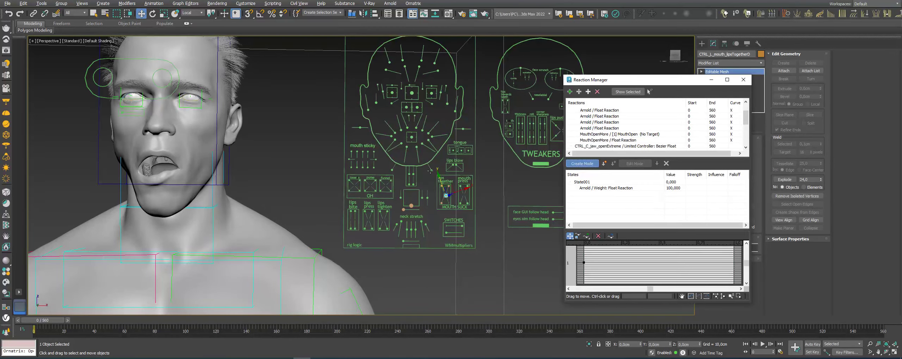
{"action": "left_click", "coordinate": [589, 165]}
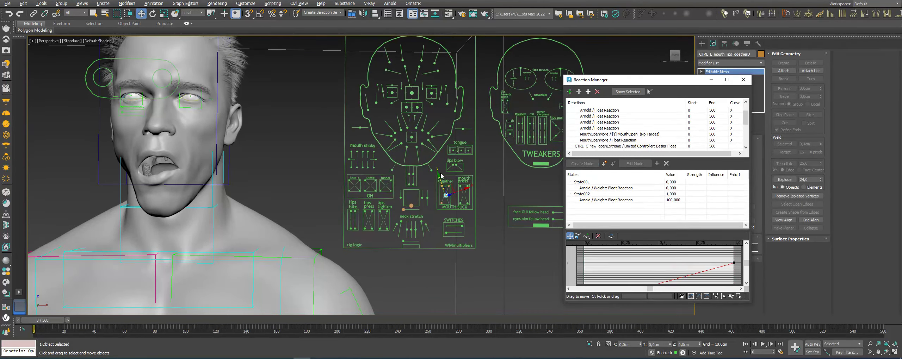
{"action": "left_click_drag", "start_coordinate": [440, 182], "coordinate": [456, 203]}
{"action": "middle_click_drag", "start_coordinate": [291, 175], "coordinate": [300, 184]}
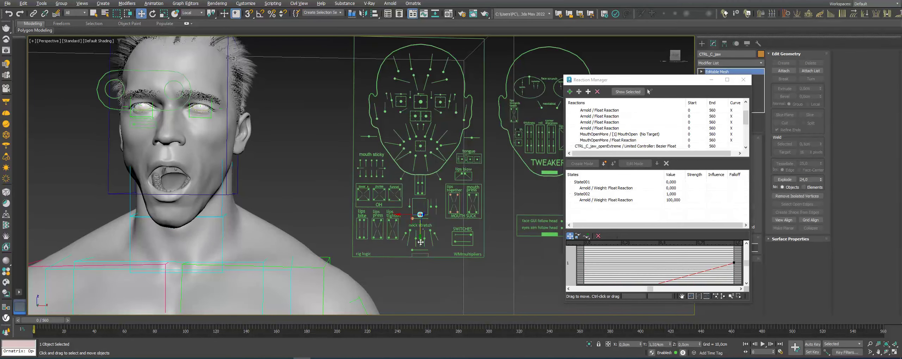
Step: Select and deselect the jaw controllers on the control board
{"action": "left_click", "coordinate": [408, 226]}
{"action": "left_click", "coordinate": [413, 219]}
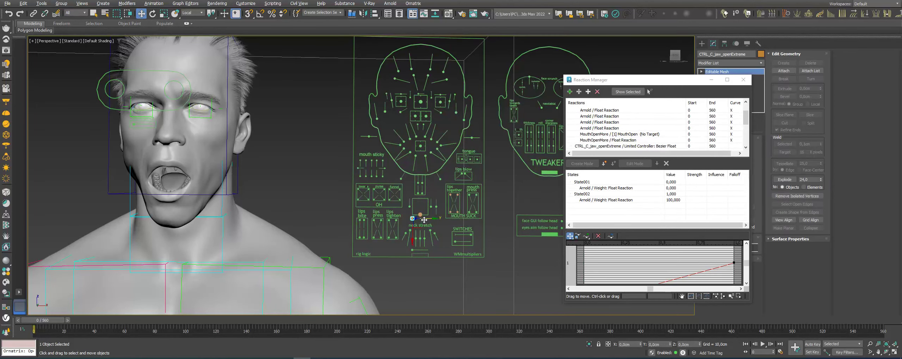
{"action": "left_click", "coordinate": [404, 231]}
{"action": "scroll", "coordinate": [405, 222], "scroll_direction": "up", "scroll_amount": 2}
{"action": "scroll", "coordinate": [416, 222], "scroll_direction": "up", "scroll_amount": 2}
{"action": "scroll", "coordinate": [455, 232], "scroll_direction": "down", "scroll_amount": 4}
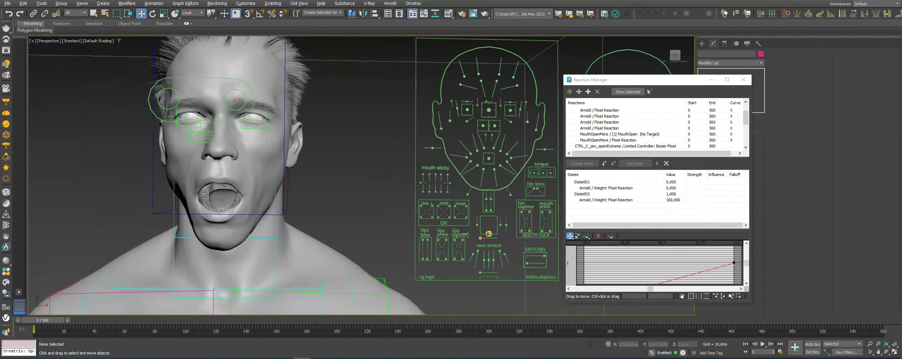
{"action": "left_click", "coordinate": [488, 235]}
{"action": "left_click", "coordinate": [522, 213]}
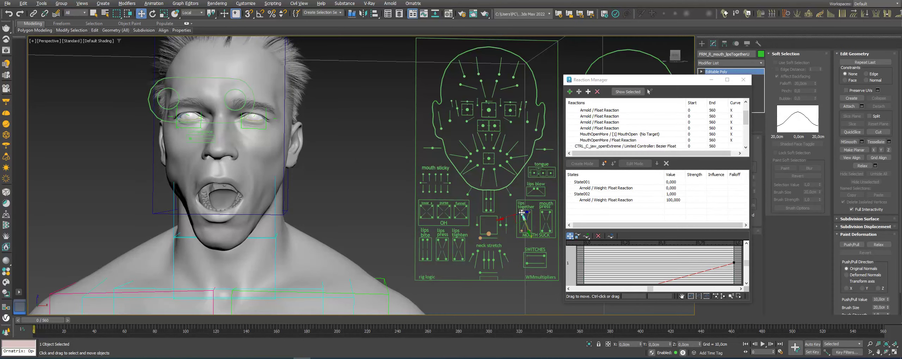
{"action": "scroll", "coordinate": [521, 208], "scroll_direction": "up", "scroll_amount": 2}
{"action": "scroll", "coordinate": [518, 201], "scroll_direction": "up", "scroll_amount": 2}
Step: Select the lips-together controller on the control board
{"action": "left_click", "coordinate": [517, 200]}
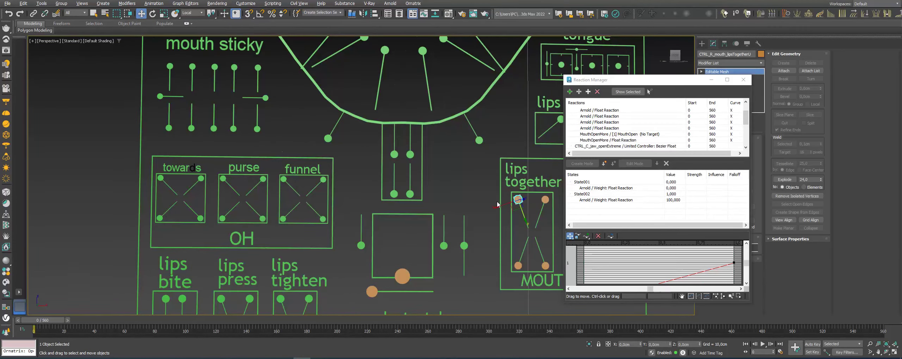
{"action": "scroll", "coordinate": [514, 203], "scroll_direction": "down", "scroll_amount": 4}
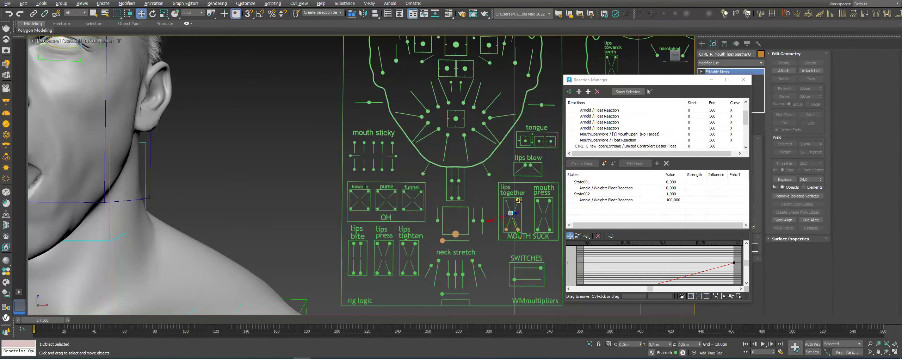
{"action": "scroll", "coordinate": [500, 226], "scroll_direction": "down", "scroll_amount": 3}
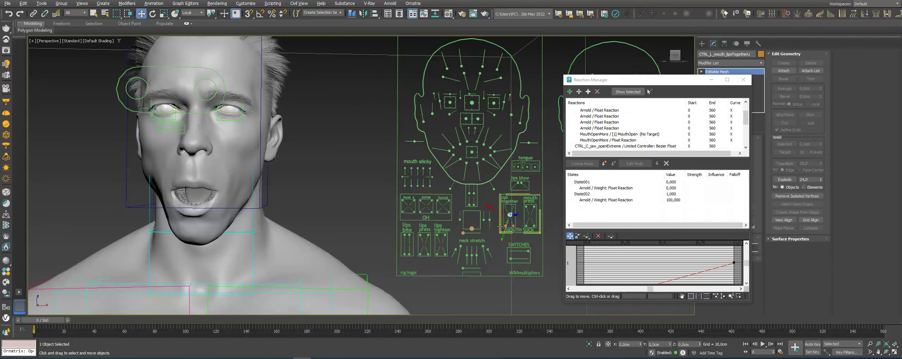
{"action": "left_click", "coordinate": [493, 248]}
{"action": "scroll", "coordinate": [502, 235], "scroll_direction": "up", "scroll_amount": 3}
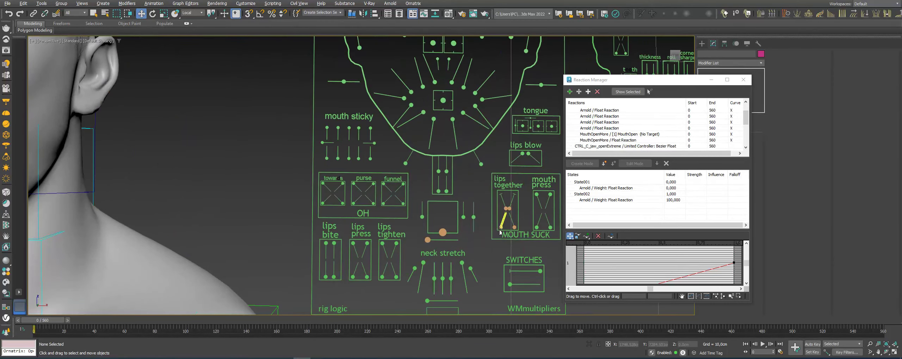
{"action": "left_click", "coordinate": [500, 227]}
{"action": "scroll", "coordinate": [502, 220], "scroll_direction": "down", "scroll_amount": 3}
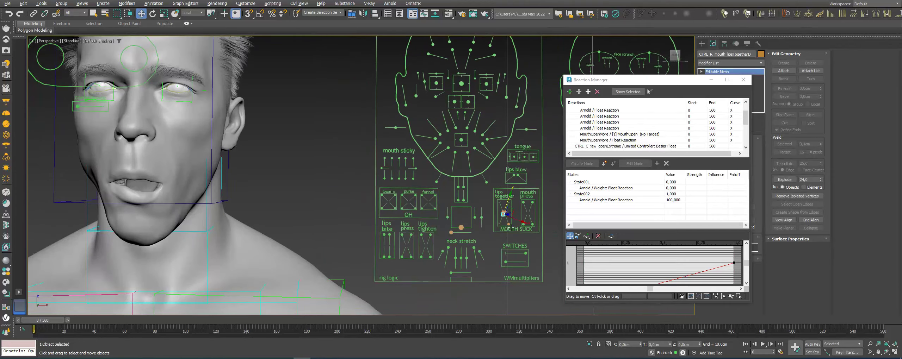
{"action": "scroll", "coordinate": [504, 228], "scroll_direction": "up", "scroll_amount": 3}
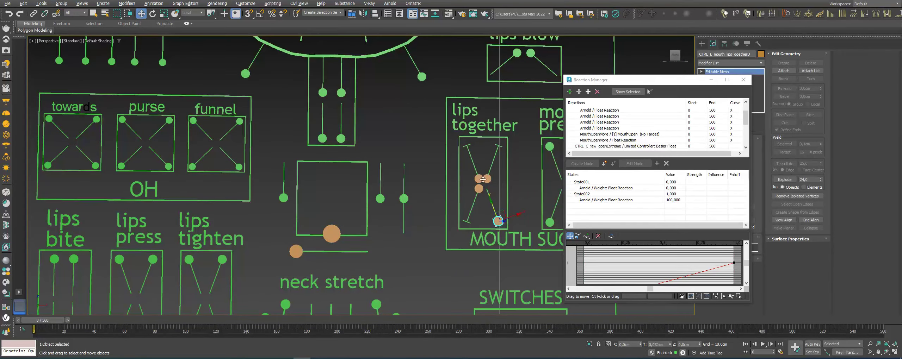
{"action": "scroll", "coordinate": [501, 218], "scroll_direction": "down", "scroll_amount": 2}
{"action": "scroll", "coordinate": [500, 222], "scroll_direction": "down", "scroll_amount": 3}
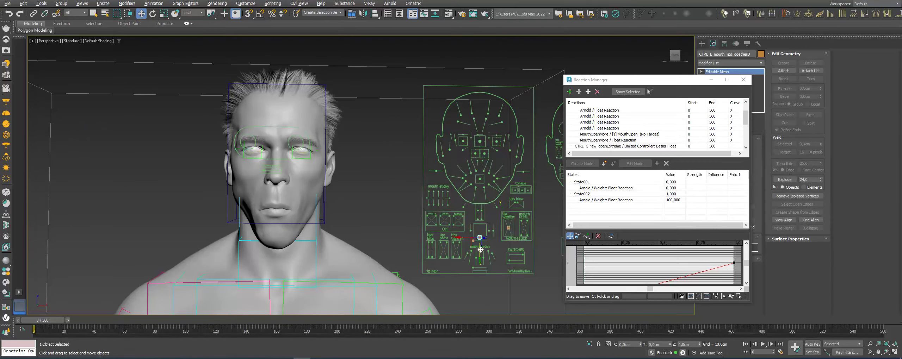
Step: Pull the jaw controller down, then raise it back to close the mouth
{"action": "left_click_drag", "start_coordinate": [480, 225], "coordinate": [478, 254]}
{"action": "scroll", "coordinate": [499, 244], "scroll_direction": "up", "scroll_amount": 3}
{"action": "left_click_drag", "start_coordinate": [470, 248], "coordinate": [472, 224]}
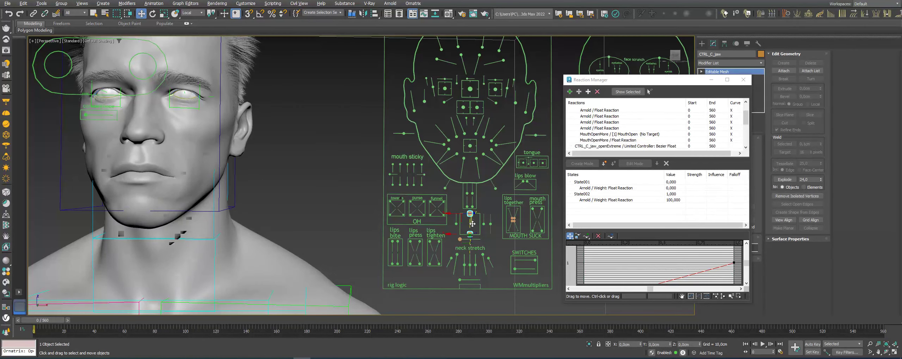
{"action": "scroll", "coordinate": [511, 226], "scroll_direction": "up", "scroll_amount": 4}
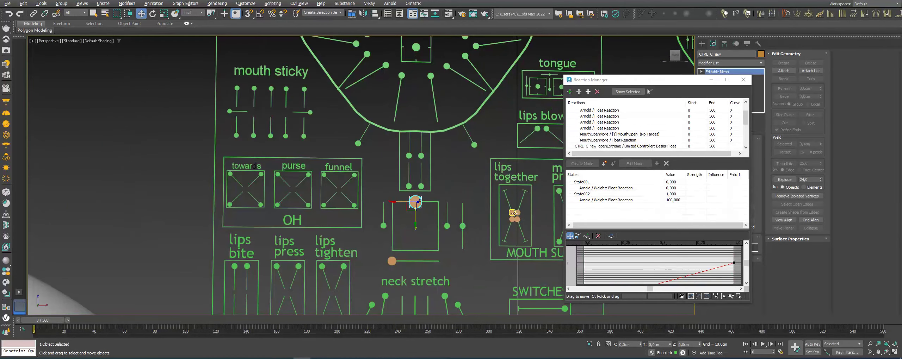
{"action": "scroll", "coordinate": [524, 222], "scroll_direction": "up", "scroll_amount": 2}
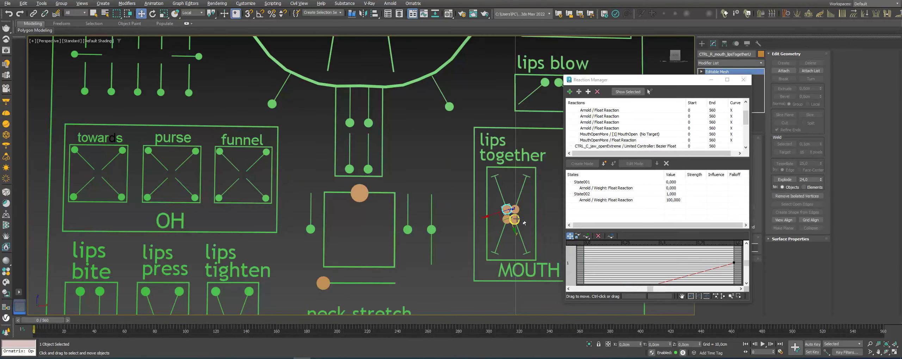
{"action": "left_click", "coordinate": [517, 208], "text": "ctrl"}
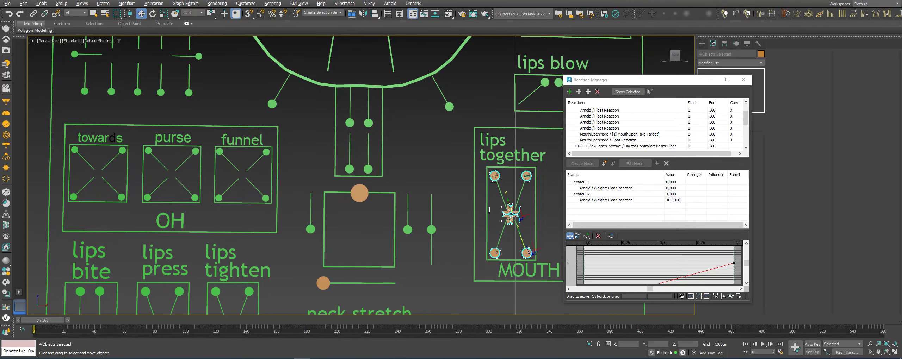
{"action": "scroll", "coordinate": [495, 218], "scroll_direction": "down", "scroll_amount": 5}
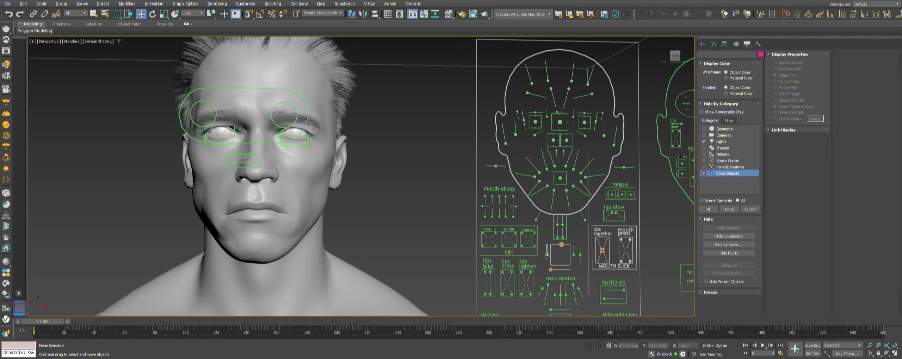
Step: Test CTRL_C_jaw by opening the mouth, then undo to close it
{"action": "left_click", "coordinate": [564, 248]}
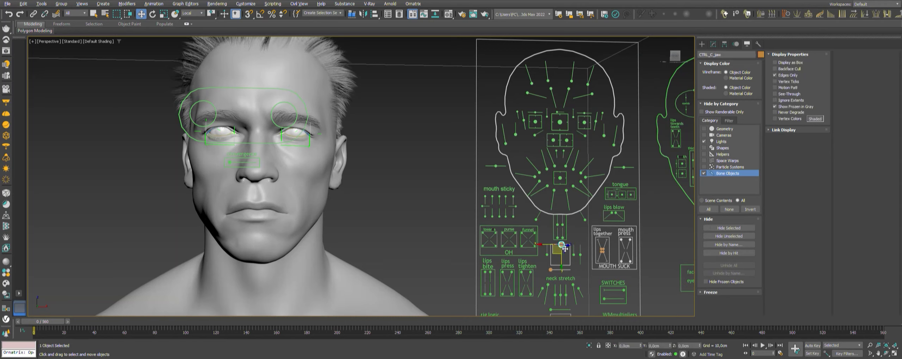
{"action": "left_click", "coordinate": [455, 227]}
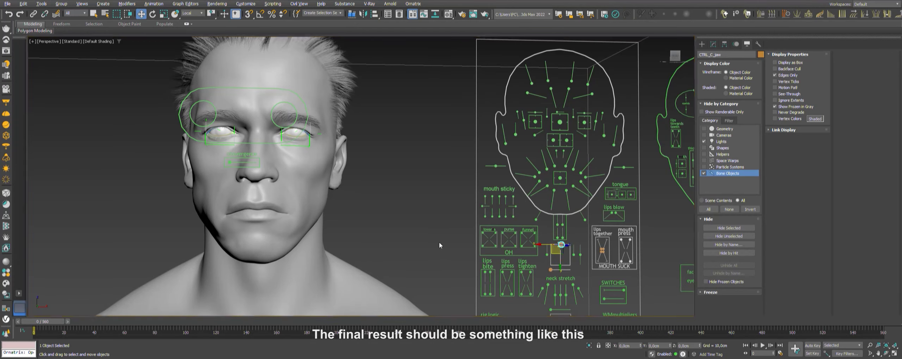
{"action": "left_click", "coordinate": [600, 253]}
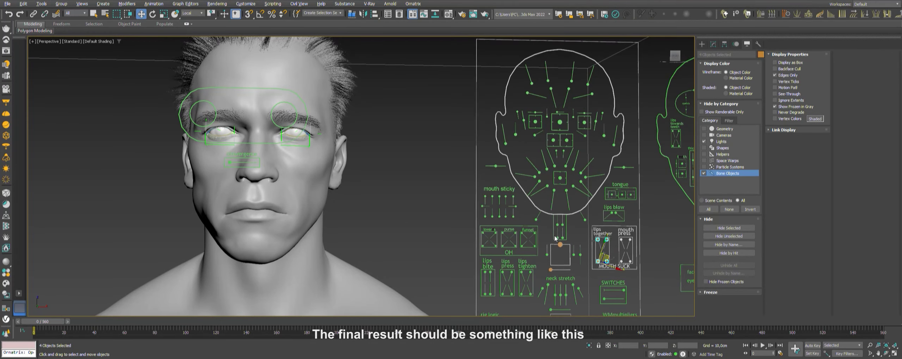
{"action": "left_click", "coordinate": [419, 225]}
{"action": "left_click", "coordinate": [561, 245]}
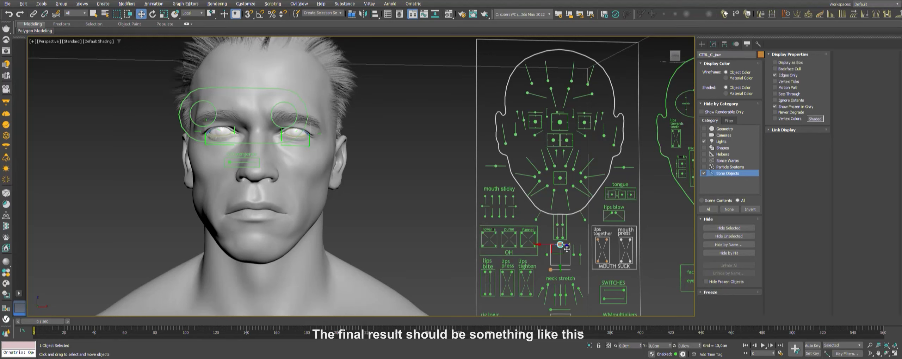
{"action": "mouse_move", "coordinate": [557, 257]}
{"action": "left_mouse_down"}
{"action": "mouse_move", "coordinate": [557, 271]}
{"action": "mouse_move", "coordinate": [555, 264]}
{"action": "left_mouse_up"}
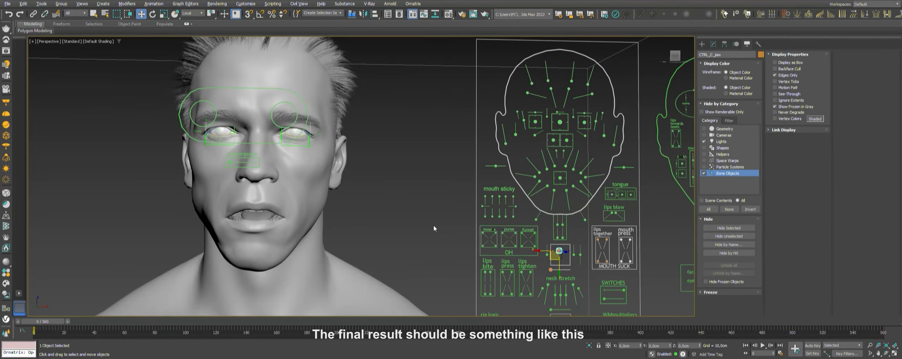
{"action": "key", "text": "ctrl+z"}
{"action": "key", "text": "ctrl+z"}
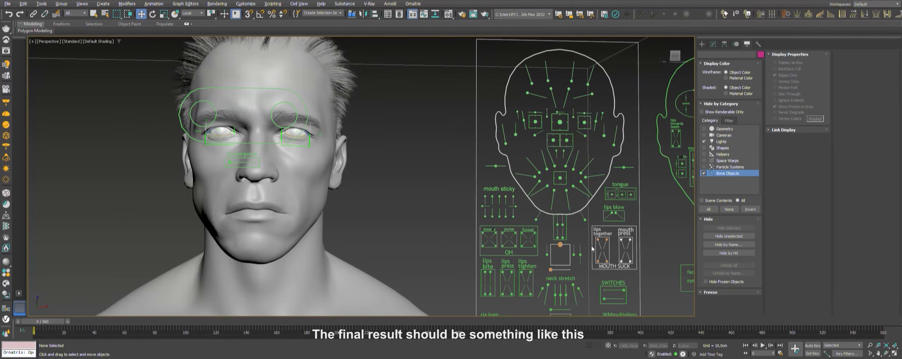
Step: Move both lips-together controls, then try the jaw and cancel to keep it at rest
{"action": "left_click", "coordinate": [597, 241]}
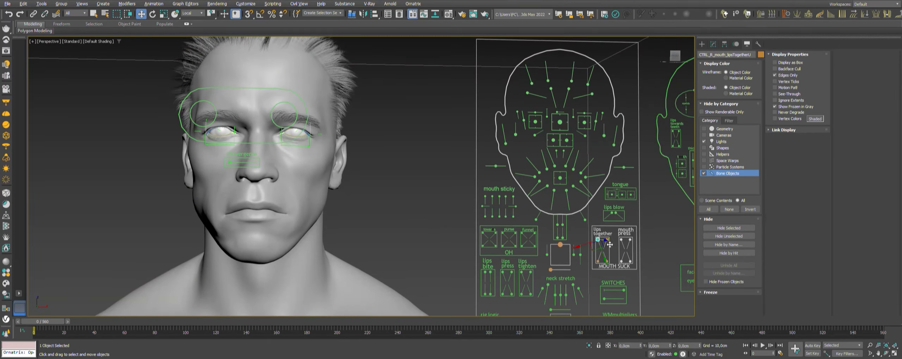
{"action": "left_click", "coordinate": [609, 244], "text": "ctrl"}
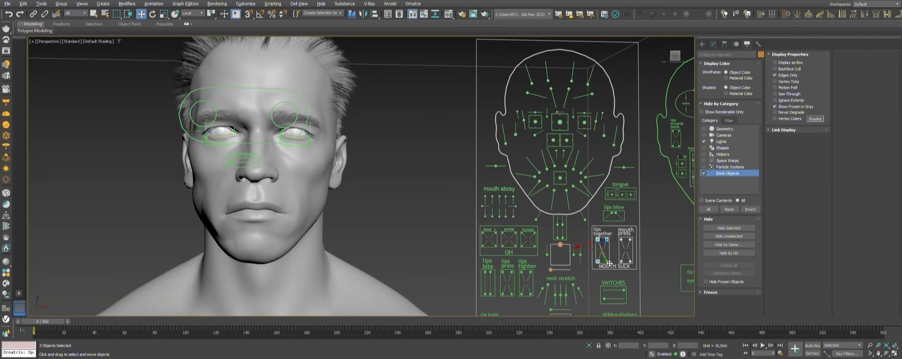
{"action": "left_click_drag", "start_coordinate": [605, 258], "coordinate": [622, 288]}
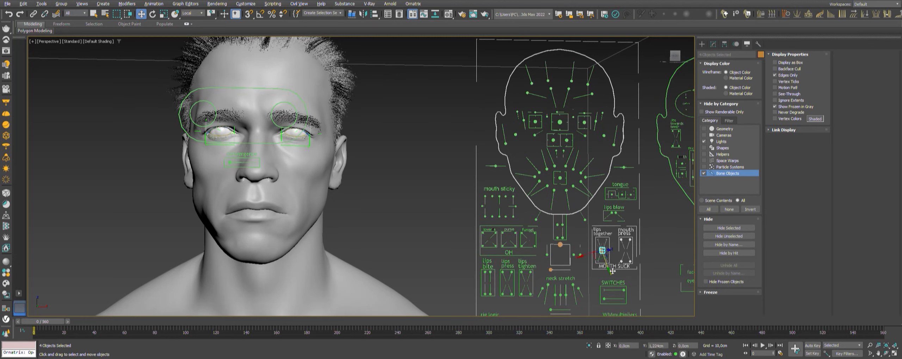
{"action": "left_click", "coordinate": [560, 245]}
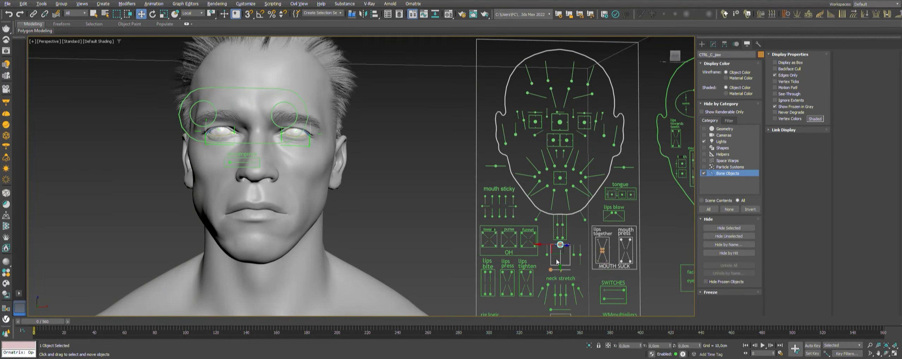
{"action": "left_click_drag", "start_coordinate": [555, 258], "coordinate": [556, 264]}
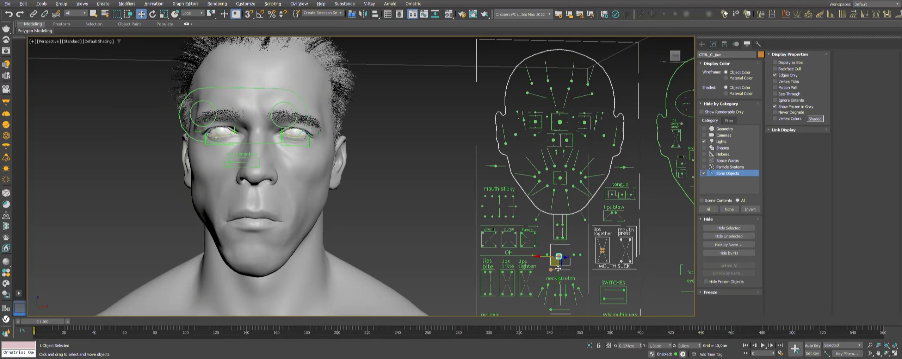
{"action": "right_click", "coordinate": [556, 264]}
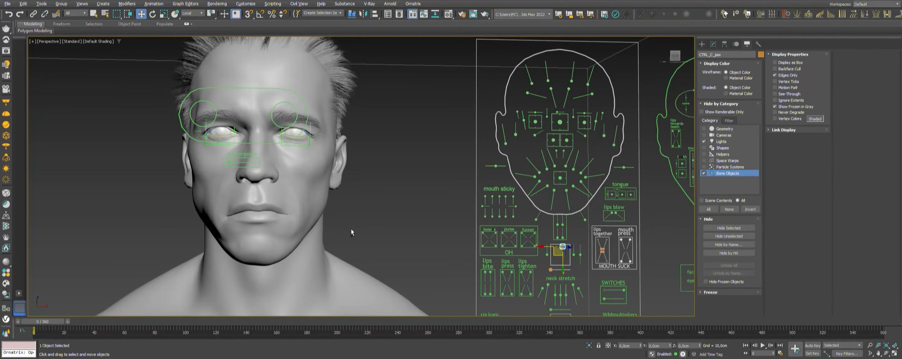
Step: Orbit and zoom the Perspective view onto the head and rig board
{"action": "middle_click_drag", "start_coordinate": [353, 229], "coordinate": [370, 227], "text": "alt"}
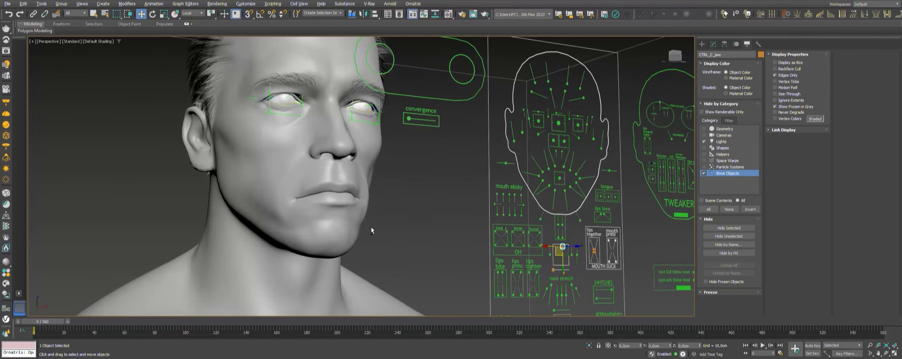
{"action": "scroll", "coordinate": [371, 227], "scroll_direction": "down", "scroll_amount": 4}
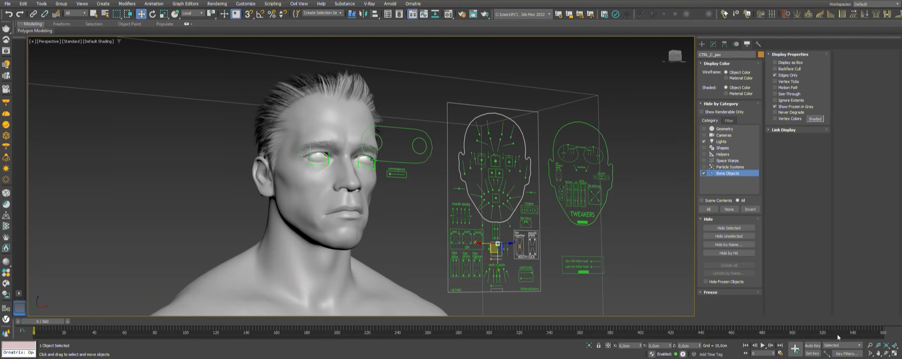
{"action": "left_click", "coordinate": [870, 347]}
{"action": "left_click_drag", "start_coordinate": [441, 226], "coordinate": [461, 247]}
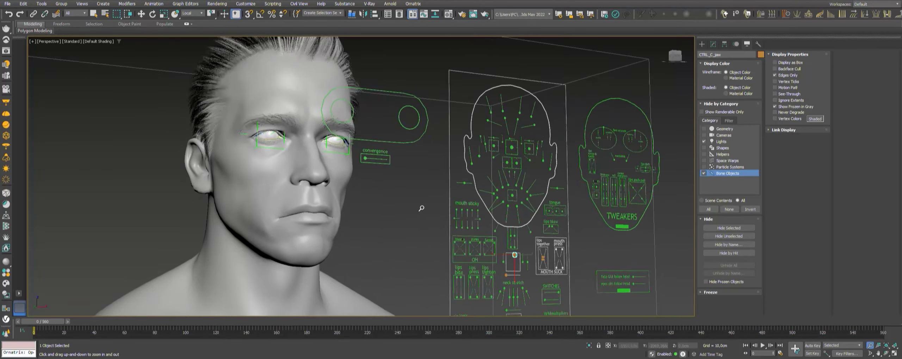